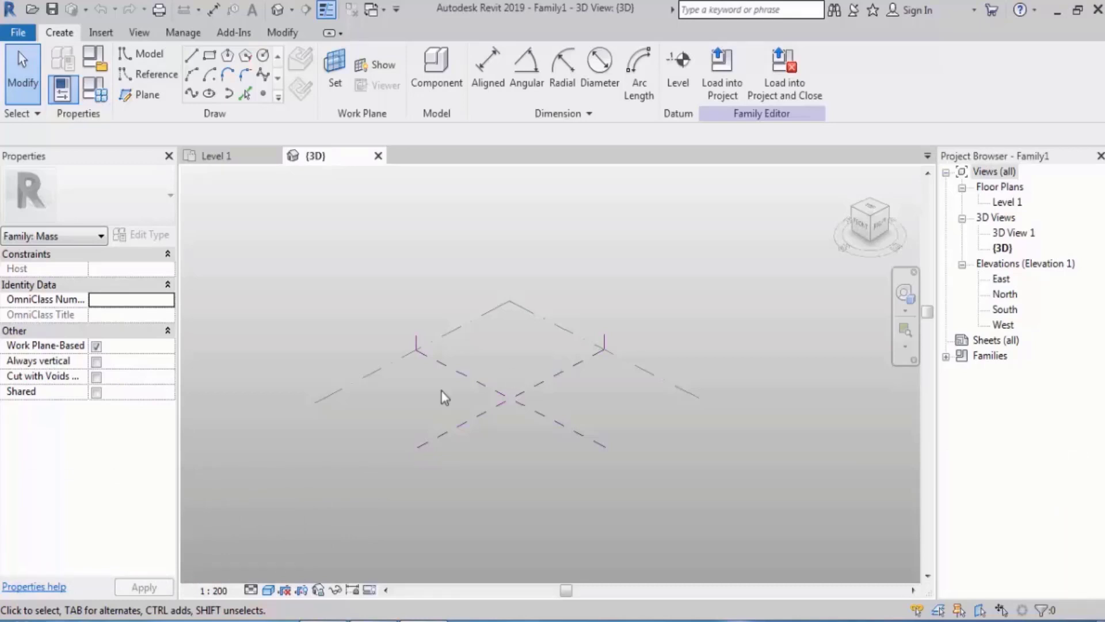
# Draw a model-line arc on Level 1 with the Start-End-Radius Arc tool, beginning the S-shaped curve
pyautogui.scroll(2, 492, 363)
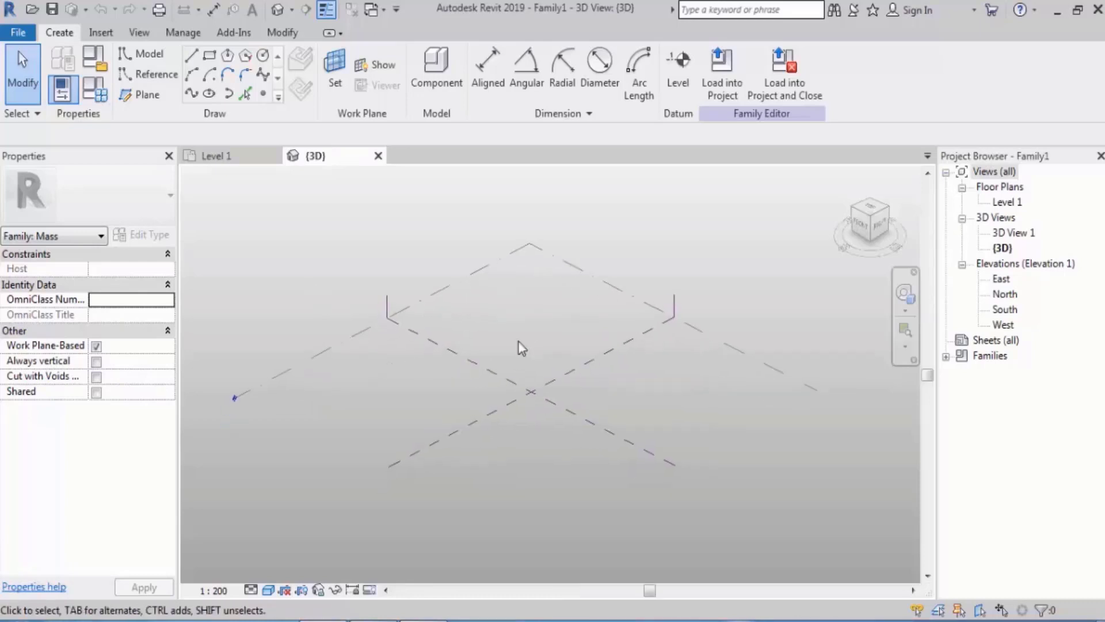
pyautogui.keyDown('shift'); pyautogui.moveTo(551, 344); pyautogui.dragTo(538, 329, button='middle'); pyautogui.keyUp('shift')
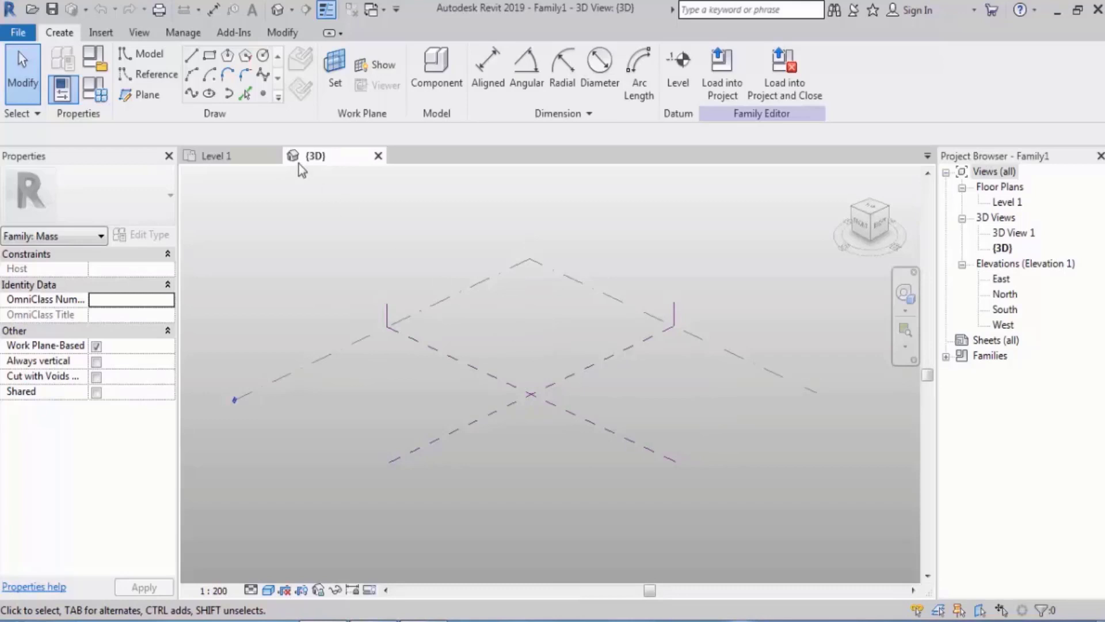
pyautogui.click(192, 73)
pyautogui.scroll(1, 527, 317)
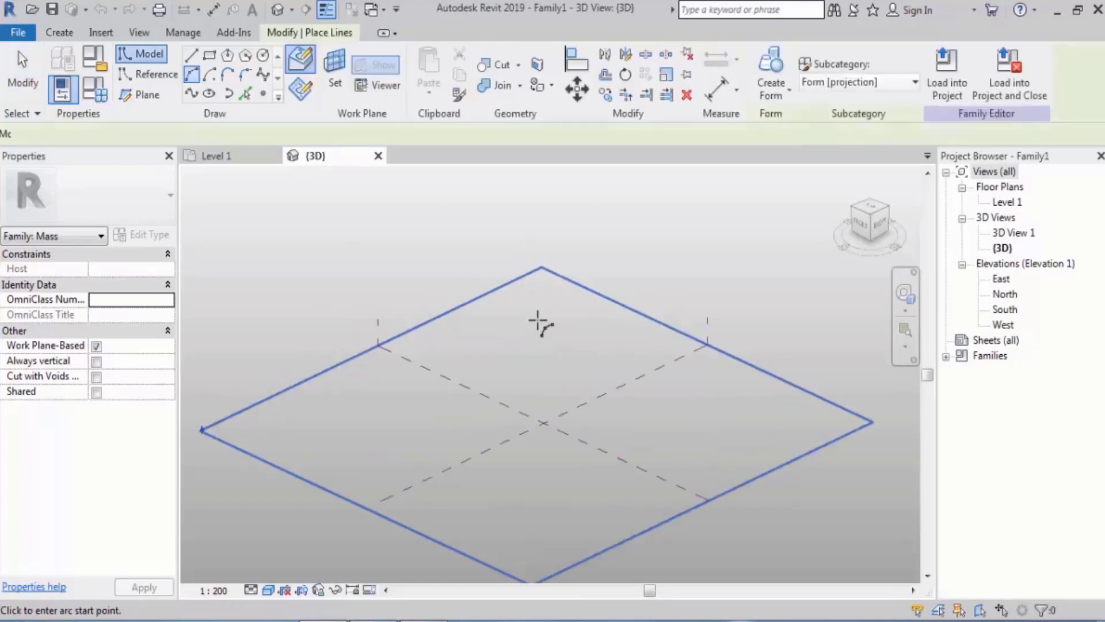
pyautogui.keyDown('shift'); pyautogui.moveTo(538, 323); pyautogui.dragTo(536, 367, button='middle'); pyautogui.keyUp('shift')
pyautogui.moveTo(501, 407); pyautogui.dragTo(488, 385, button='middle')
pyautogui.click(380, 369)
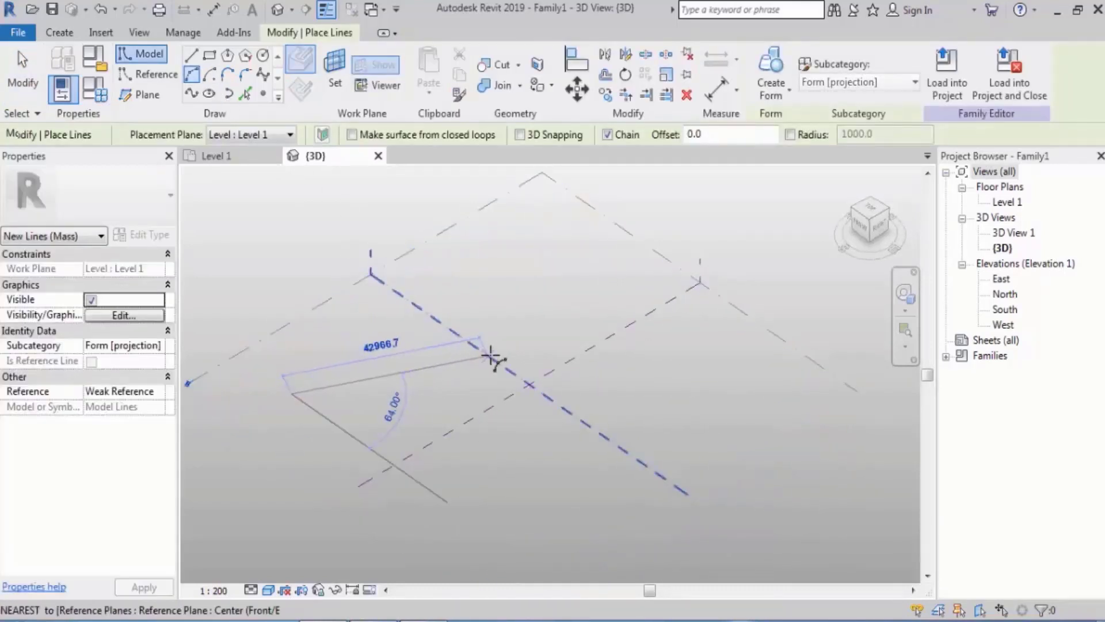
pyautogui.click(507, 346)
pyautogui.click(432, 333)
# Complete the S-shaped curve by chaining a second, oppositely bending arc to the first one's end
pyautogui.moveTo(586, 325); pyautogui.dragTo(543, 350, button='middle')
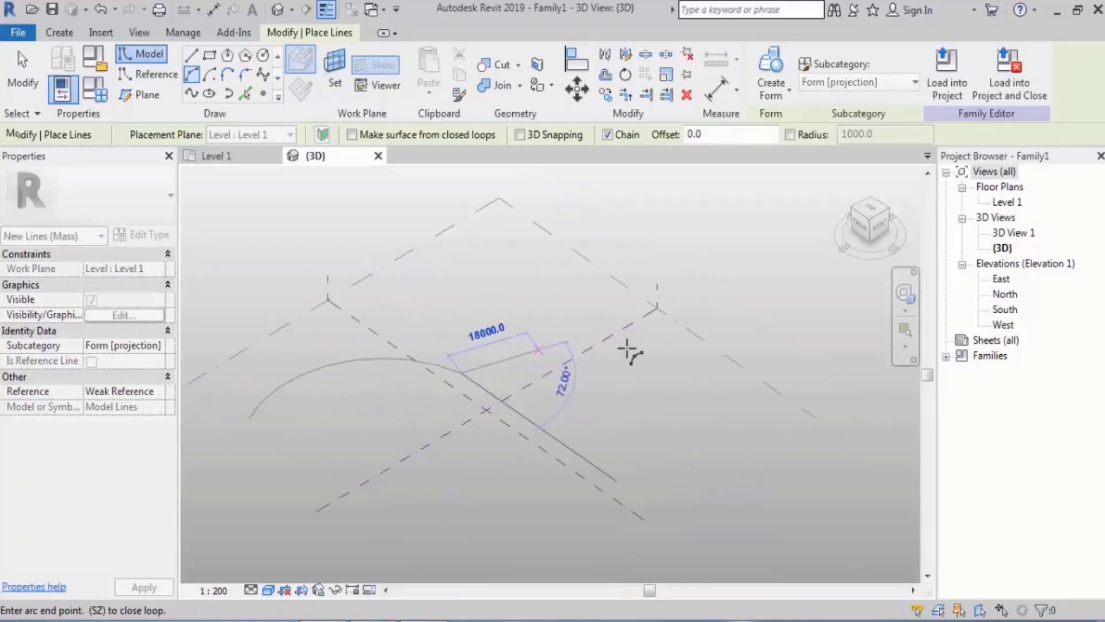
pyautogui.click(687, 338)
pyautogui.click(599, 390)
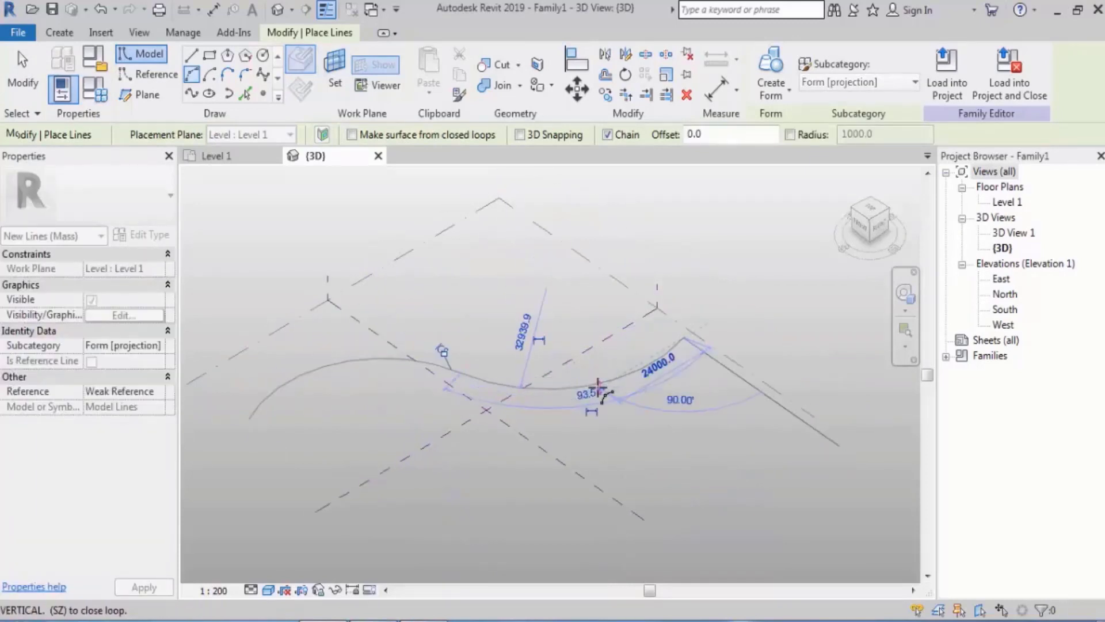
pyautogui.press('Escape')
pyautogui.press('Escape')
# Place three reference points along the S-shaped curve with Point Element, using the Draw on Face placement
pyautogui.keyDown('shift'); pyautogui.moveTo(506, 403); pyautogui.dragTo(555, 383, button='middle'); pyautogui.keyUp('shift')
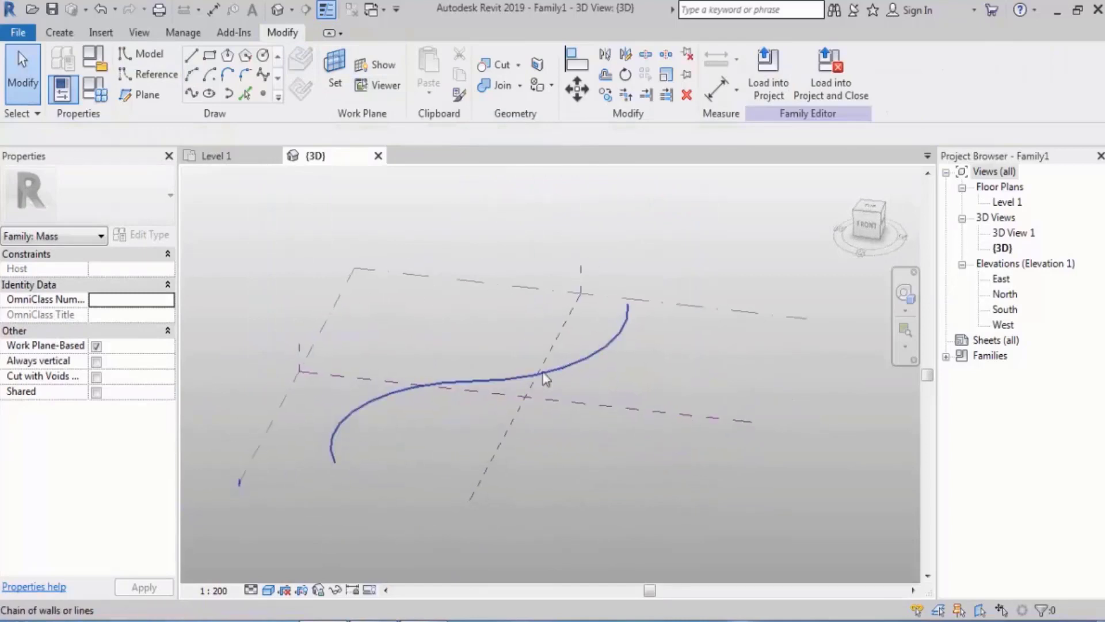
pyautogui.keyDown('shift'); pyautogui.moveTo(666, 370); pyautogui.dragTo(691, 388, button='middle'); pyautogui.keyUp('shift')
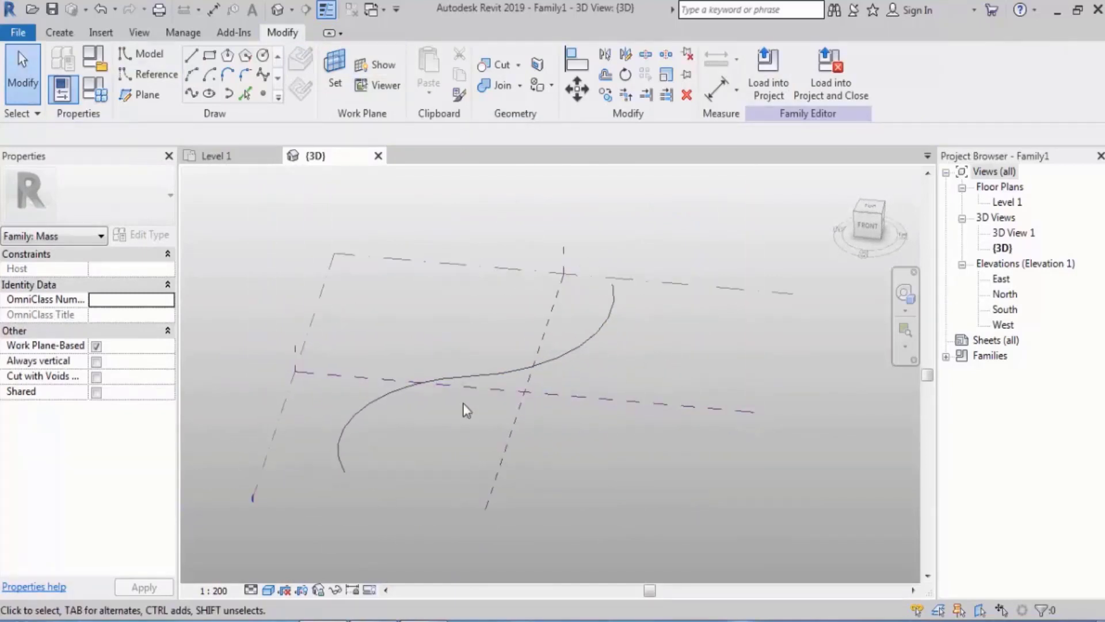
pyautogui.keyDown('shift'); pyautogui.moveTo(464, 407); pyautogui.dragTo(486, 405, button='middle'); pyautogui.keyUp('shift')
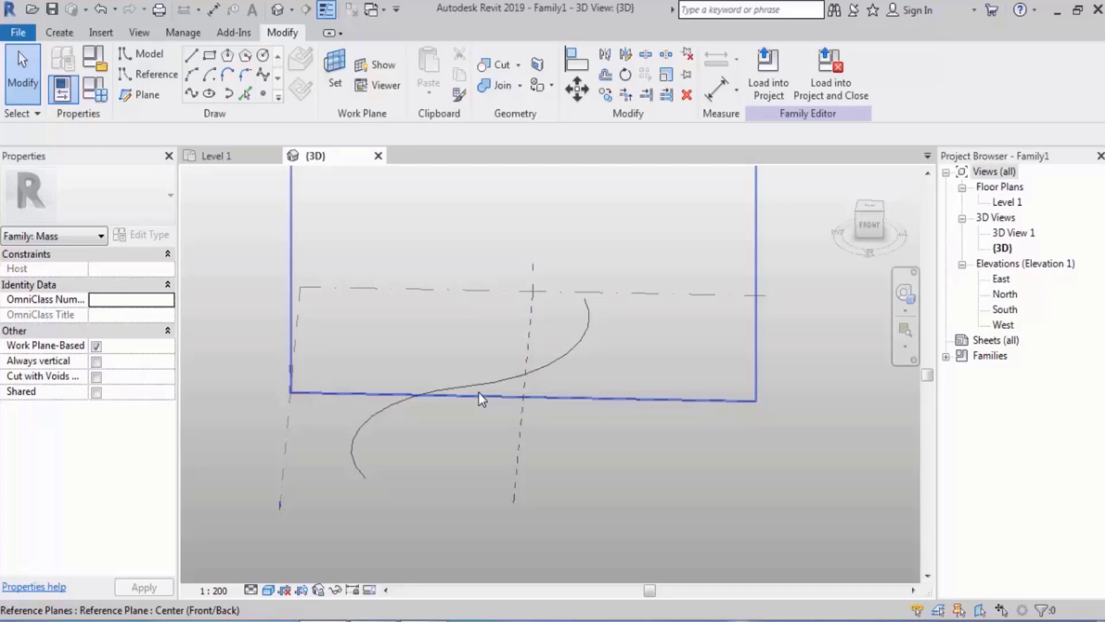
pyautogui.click(264, 94)
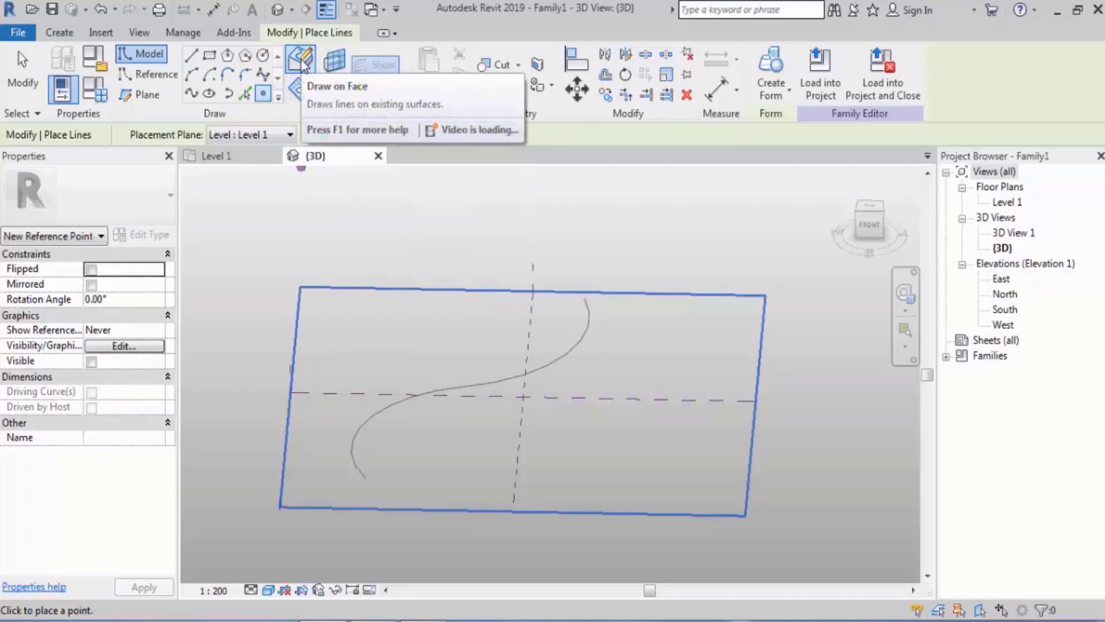
pyautogui.click(301, 59)
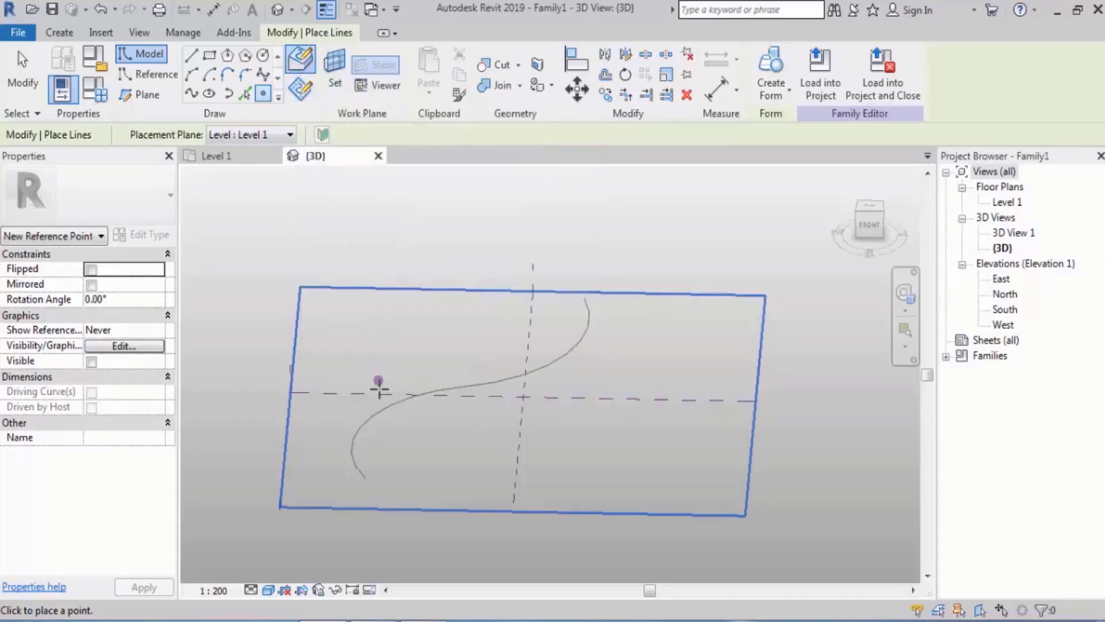
pyautogui.click(355, 434)
pyautogui.click(491, 382)
pyautogui.click(589, 320)
pyautogui.press('Escape')
pyautogui.press('Escape')
# Select the reference point on the curve's first arc and examine its work plane and hosting properties
pyautogui.scroll(2, 388, 464)
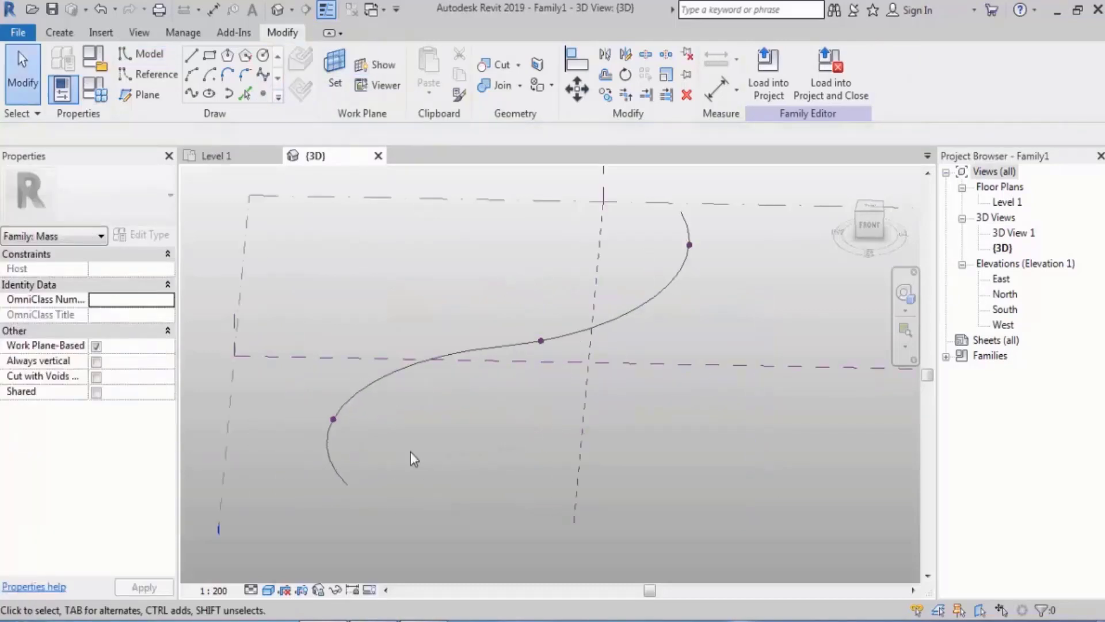
pyautogui.click(336, 419)
pyautogui.keyDown('shift'); pyautogui.moveTo(540, 295); pyautogui.dragTo(503, 306, button='middle'); pyautogui.keyUp('shift')
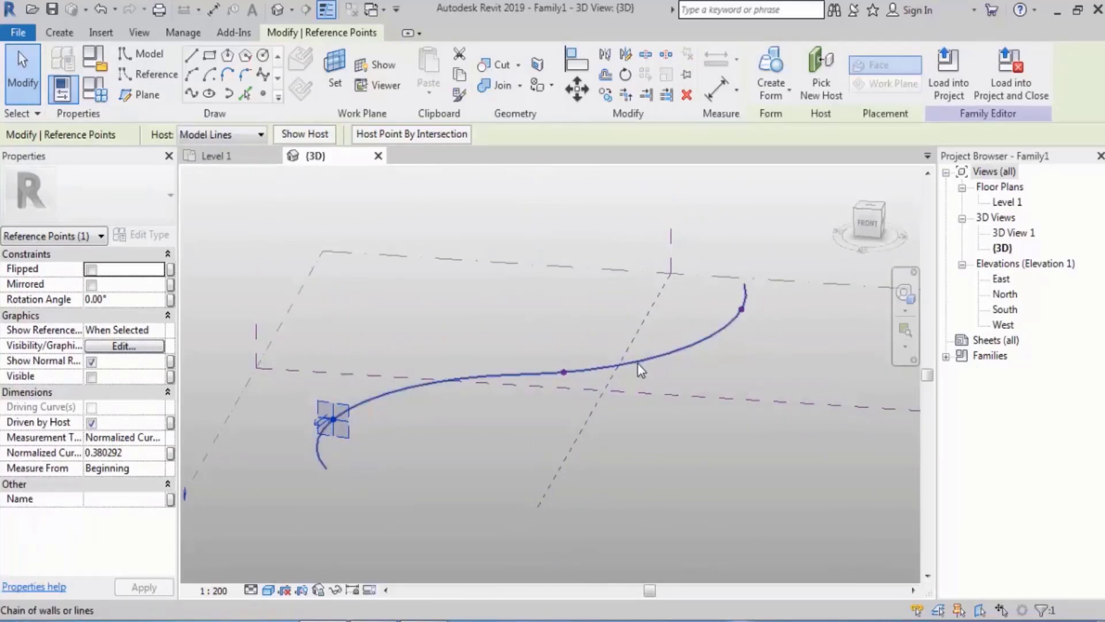
# Place three reference points over the S-shaped curve using Draw on Work Plane, with the first hosted point's plane active
pyautogui.moveTo(303, 274)
pyautogui.keyDown('shift'); pyautogui.mouseDown(button='middle')
pyautogui.moveTo(410, 297)
pyautogui.moveTo(474, 358)
pyautogui.mouseUp(button='middle'); pyautogui.keyUp('shift')
pyautogui.click(265, 96)
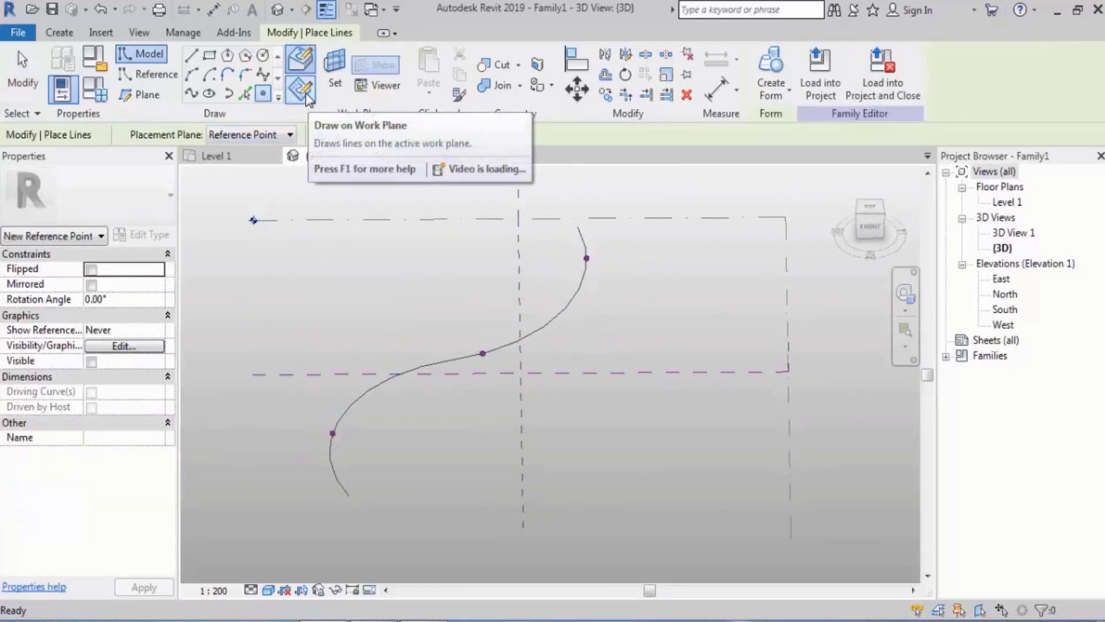
pyautogui.click(306, 96)
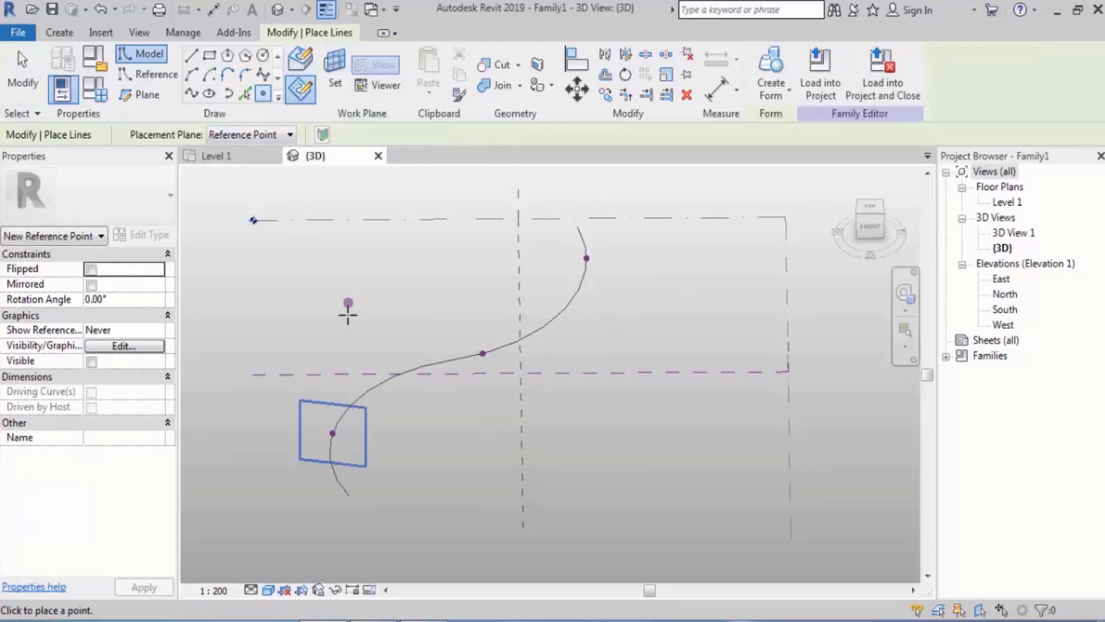
pyautogui.click(370, 390)
pyautogui.click(550, 321)
pyautogui.click(573, 282)
pyautogui.click(581, 235)
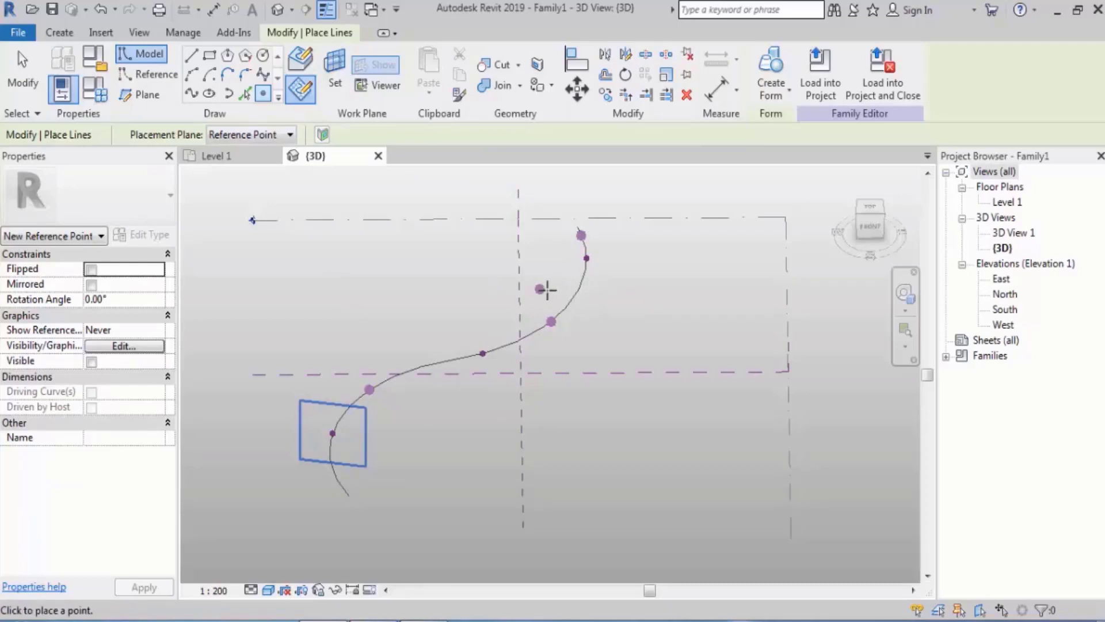
pyautogui.press('Escape')
pyautogui.press('Escape')
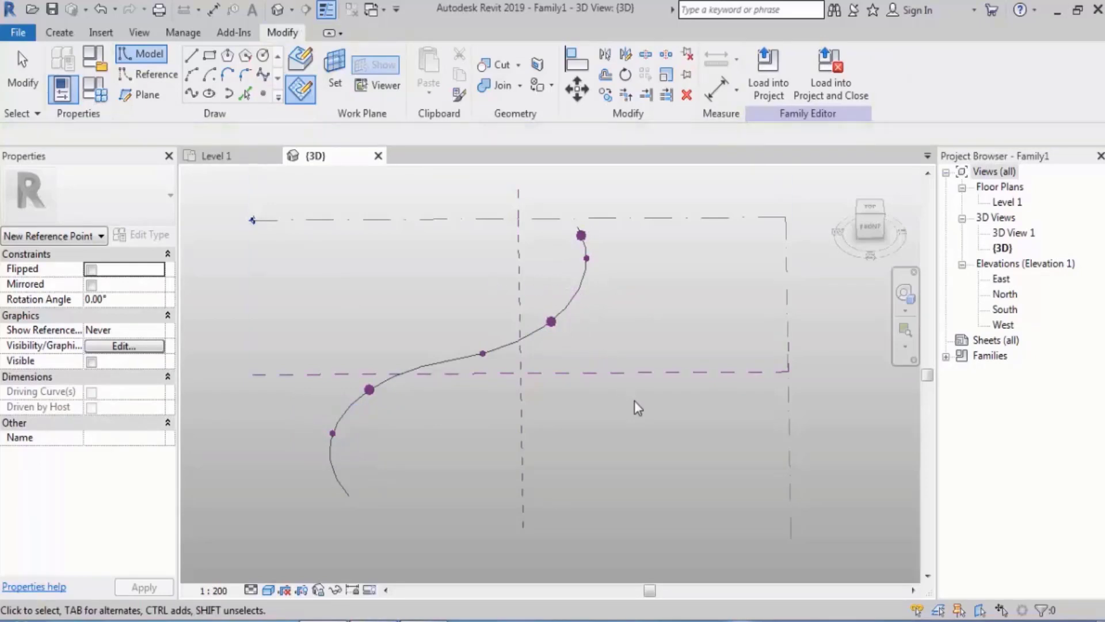
# Delete the three reference points that were placed on the hosted point's work plane
pyautogui.keyDown('shift'); pyautogui.moveTo(723, 447); pyautogui.dragTo(616, 363, button='middle'); pyautogui.keyUp('shift')
pyautogui.keyDown('shift'); pyautogui.moveTo(464, 338); pyautogui.dragTo(507, 368, button='middle'); pyautogui.keyUp('shift')
pyautogui.moveTo(361, 212); pyautogui.dragTo(631, 392)
pyautogui.press('Delete')
# Make Level 1 the work plane and place three reference points over the curve using Draw on Work Plane
pyautogui.keyDown('shift'); pyautogui.moveTo(566, 356); pyautogui.dragTo(689, 334, button='middle'); pyautogui.keyUp('shift')
pyautogui.click(690, 335)
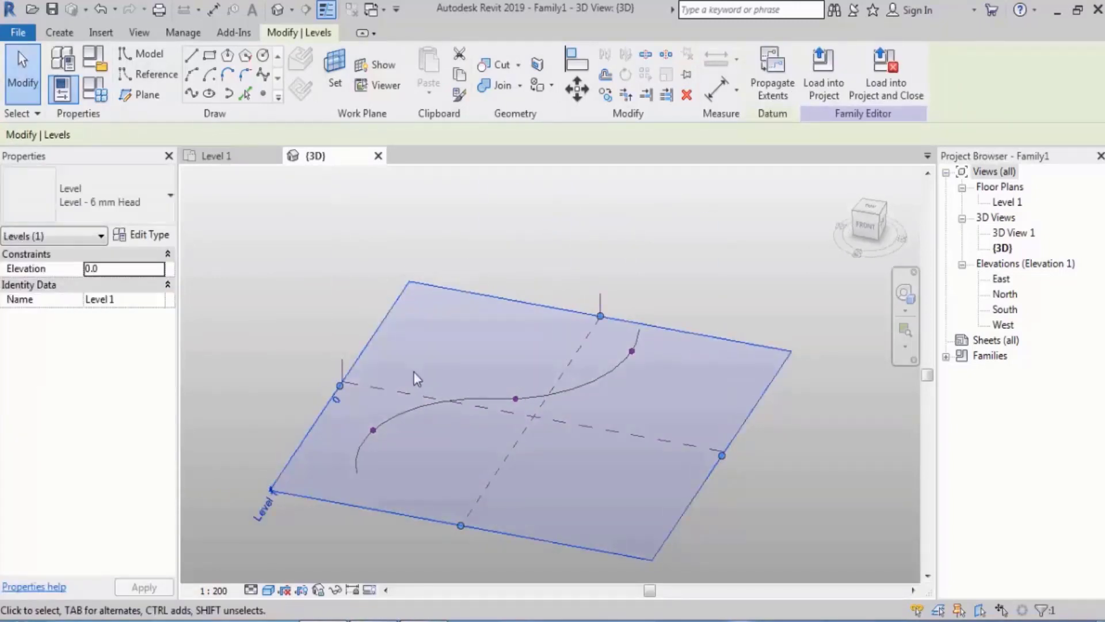
pyautogui.click(263, 94)
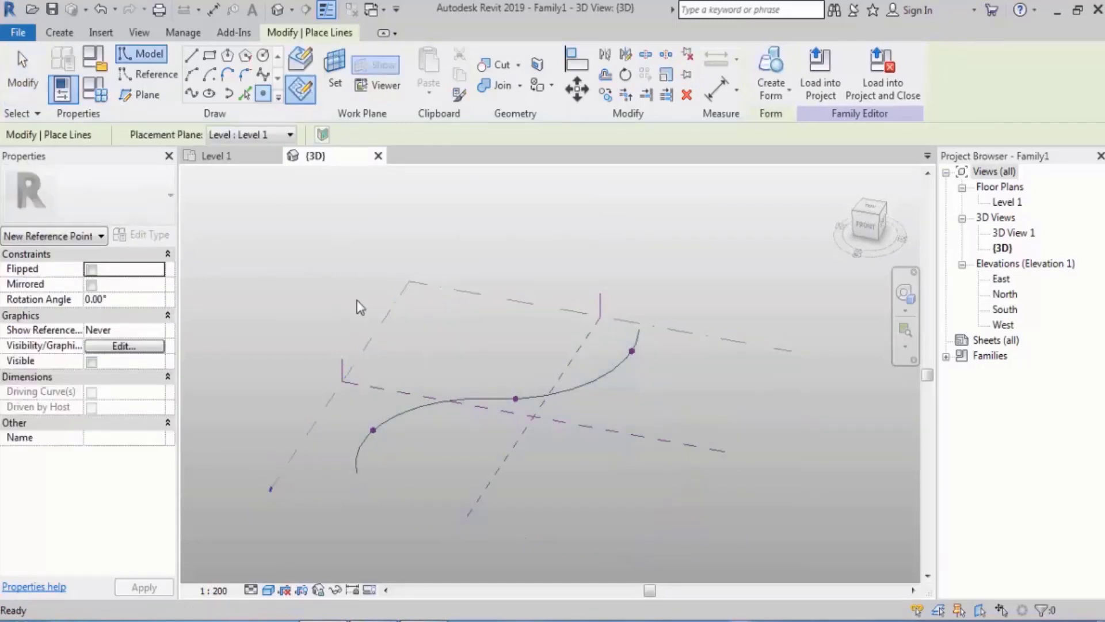
pyautogui.scroll(3, 424, 421)
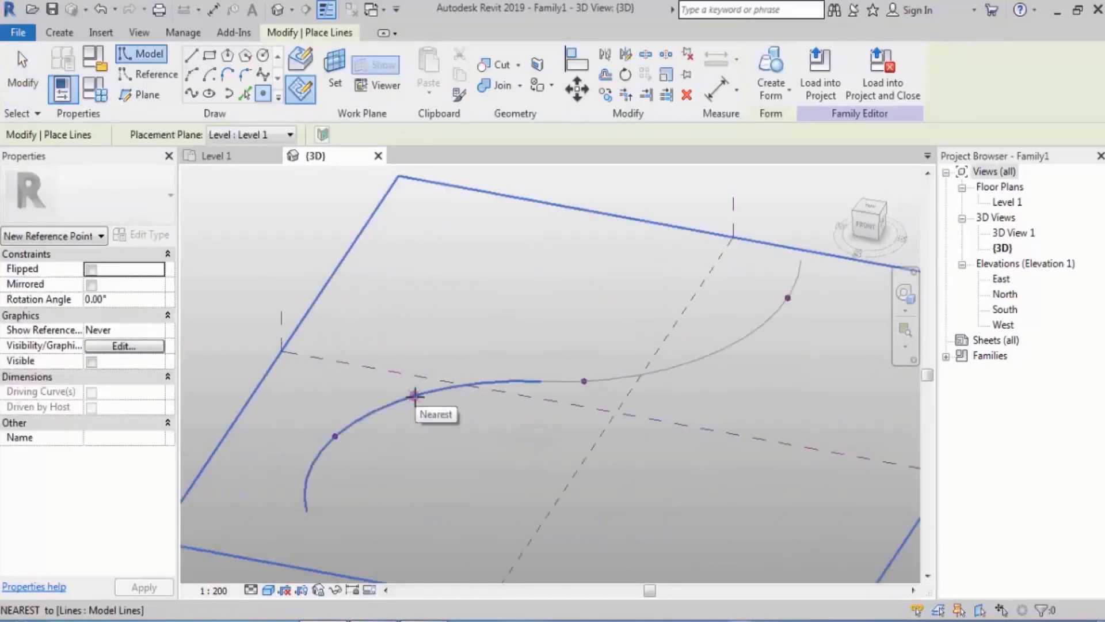
pyautogui.click(415, 396)
pyautogui.click(695, 361)
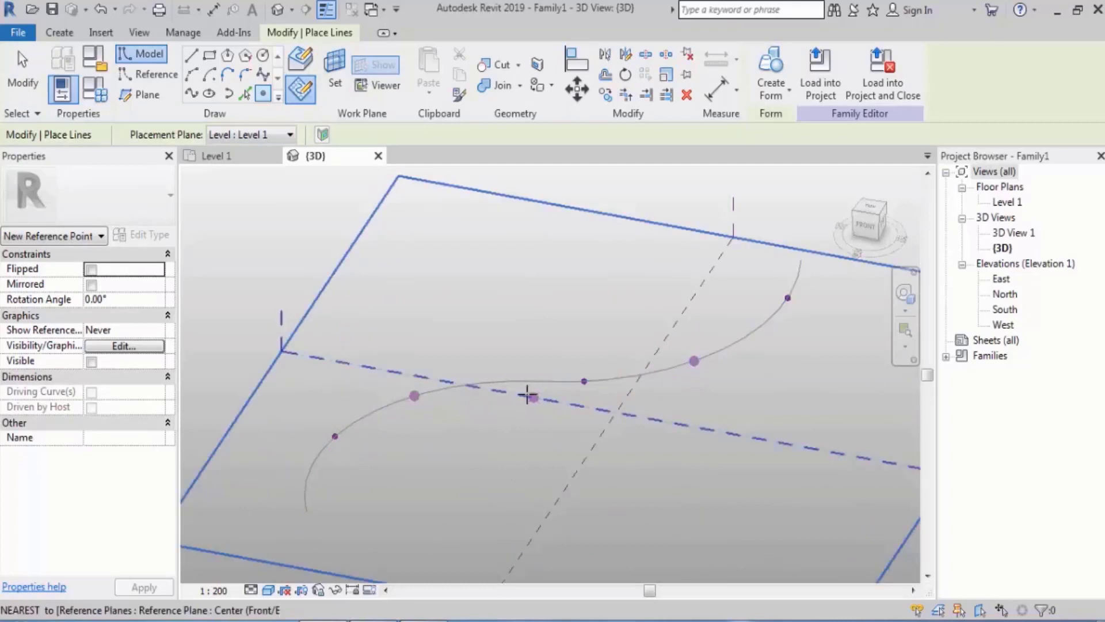
pyautogui.click(555, 382)
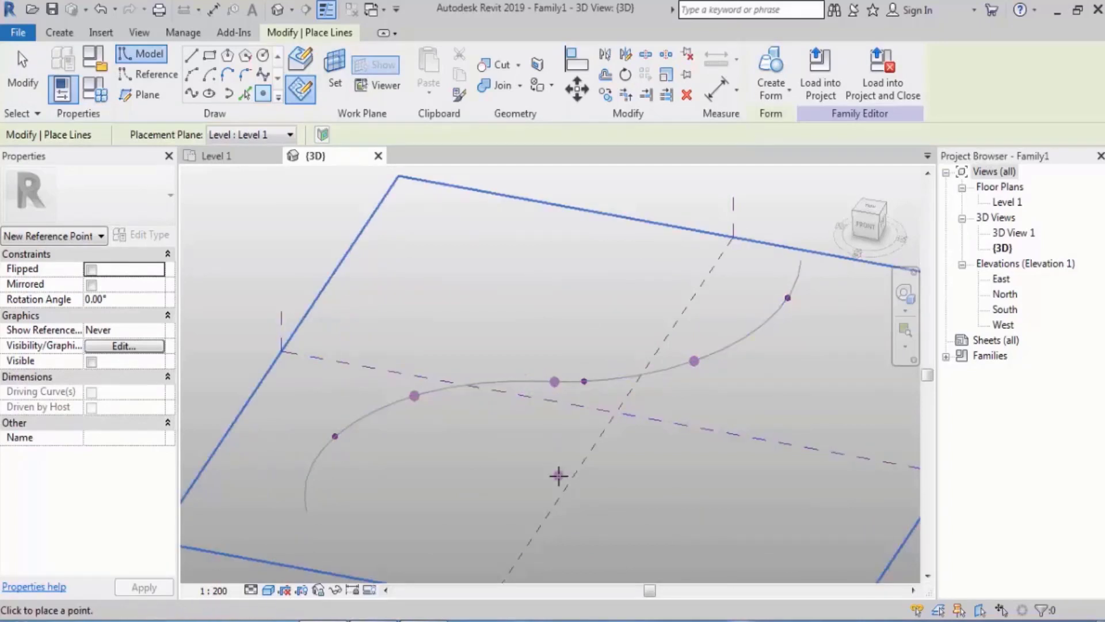
pyautogui.press('Escape')
pyautogui.press('Escape')
# Move the whole two-arc curve away from the Level 1 points, and undo the move
pyautogui.keyDown('shift'); pyautogui.moveTo(558, 475); pyautogui.dragTo(672, 420, button='middle'); pyautogui.keyUp('shift')
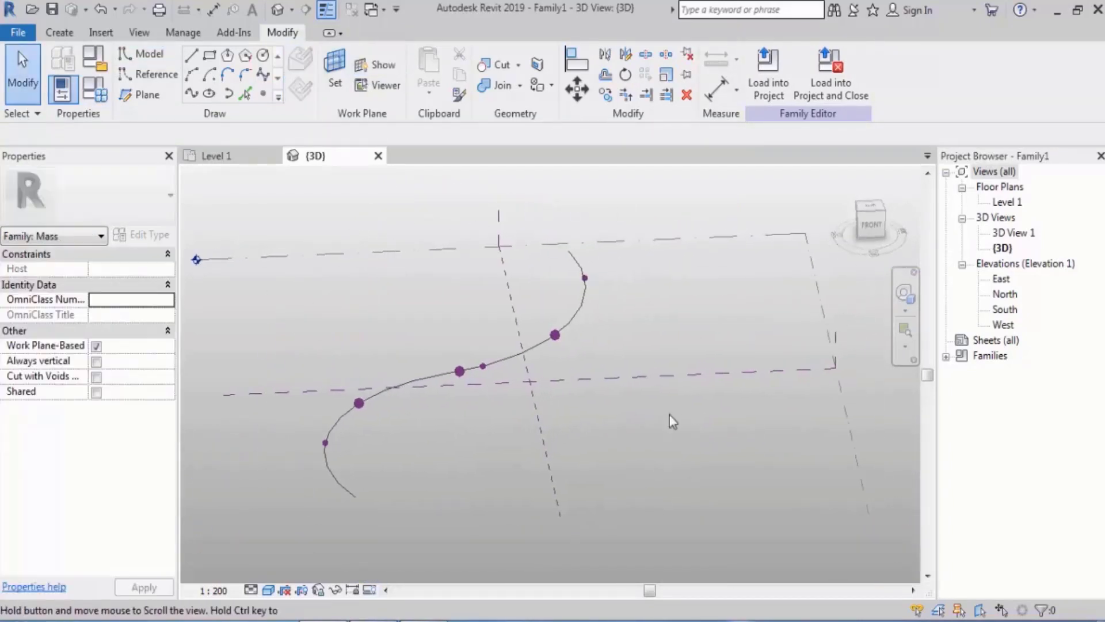
pyautogui.press('Tab')
pyautogui.click(586, 323)
pyautogui.keyDown('shift'); pyautogui.moveTo(616, 314); pyautogui.dragTo(612, 322, button='middle'); pyautogui.keyUp('shift')
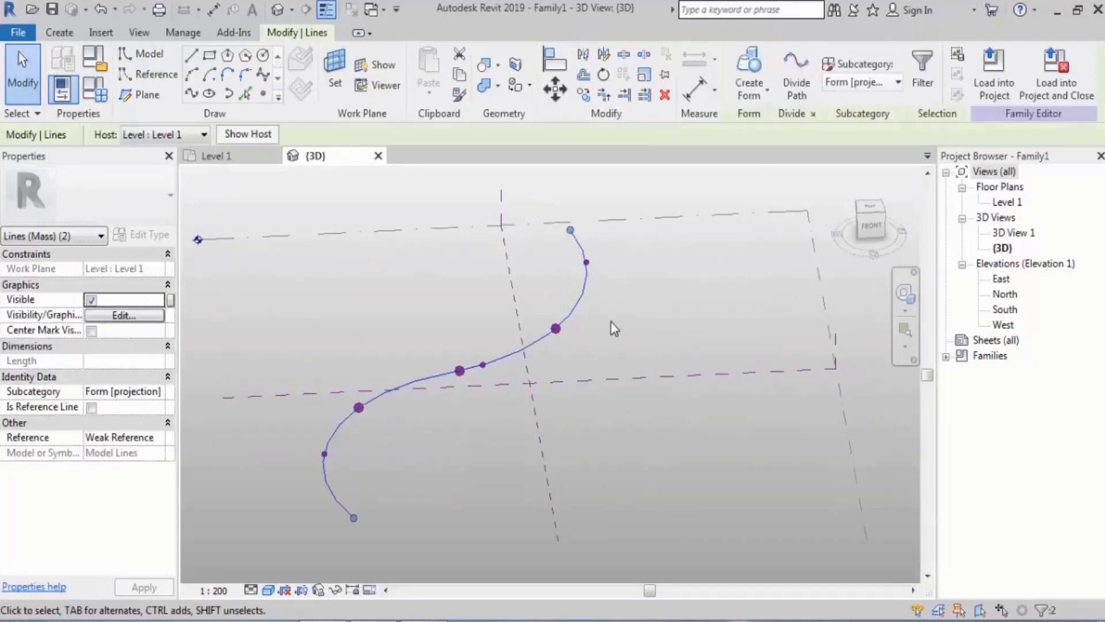
pyautogui.moveTo(583, 298); pyautogui.dragTo(693, 313)
pyautogui.click(728, 443)
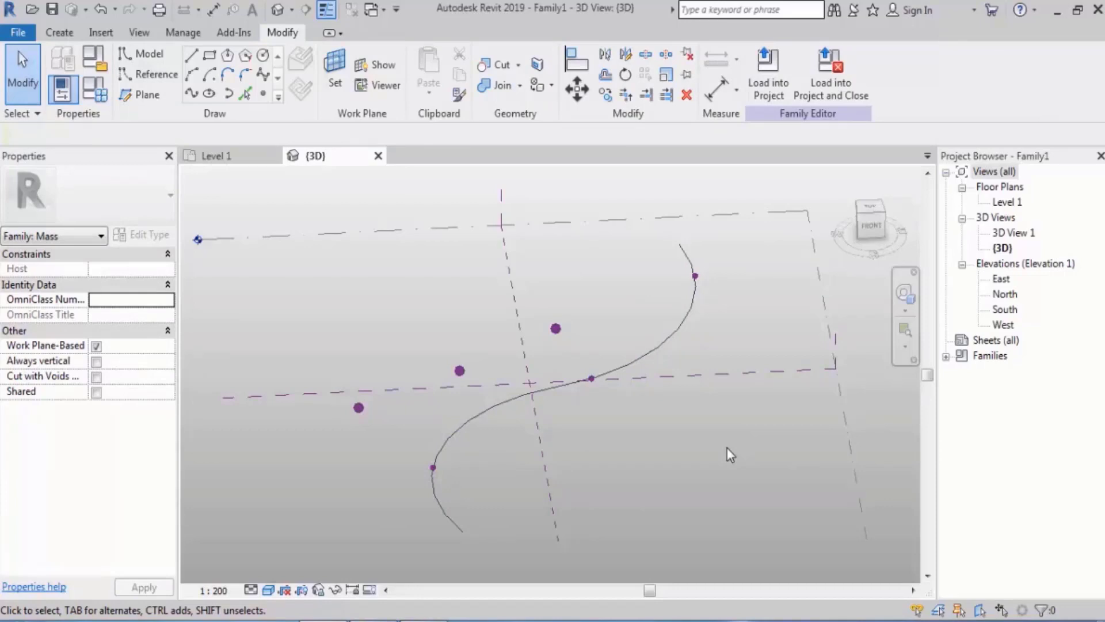
pyautogui.hotkey('ctrl', 'z')
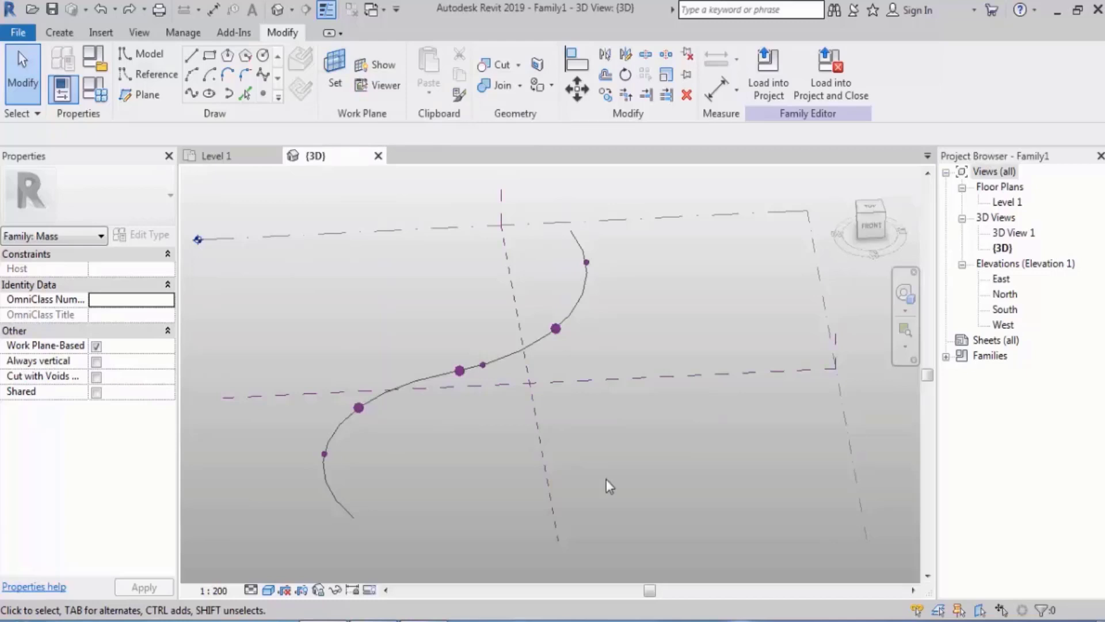
# Select a point placed on Level 1 and a point hosted by the curve to compare their controls and properties
pyautogui.click(359, 407)
pyautogui.keyDown('shift'); pyautogui.moveTo(457, 447); pyautogui.dragTo(440, 463, button='middle'); pyautogui.keyUp('shift')
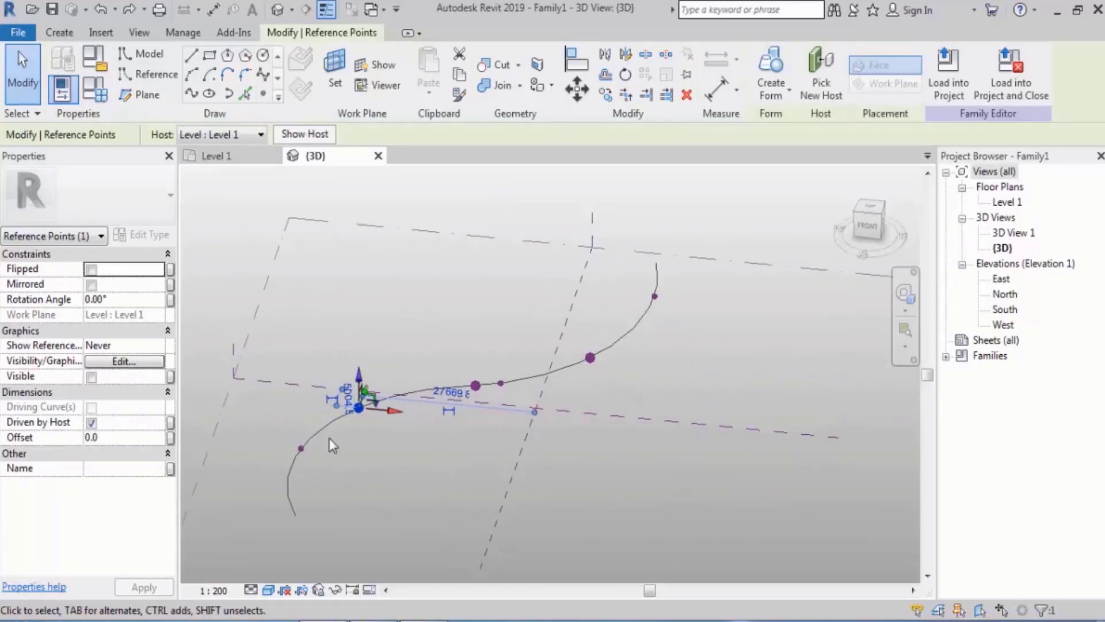
pyautogui.click(257, 448)
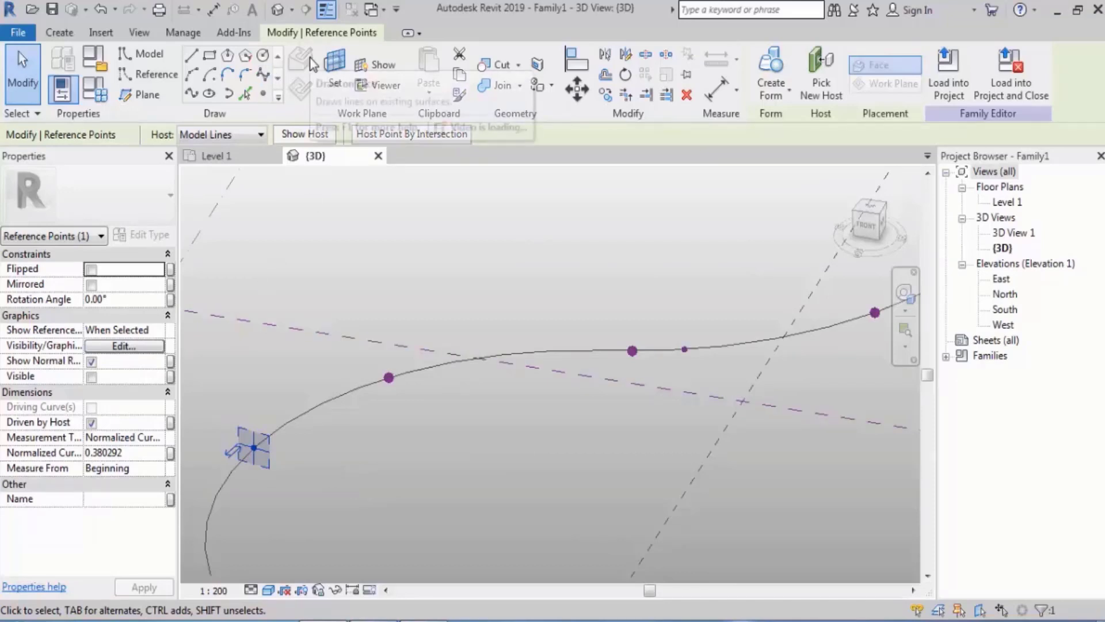
pyautogui.scroll(-2, 452, 364)
pyautogui.scroll(-1, 453, 368)
pyautogui.moveTo(470, 375); pyautogui.dragTo(479, 353, button='middle')
# Undo the earlier point placements until only the first hosted reference point remains on the curve
pyautogui.hotkey('ctrl', 'z')
pyautogui.hotkey('ctrl', 'z')
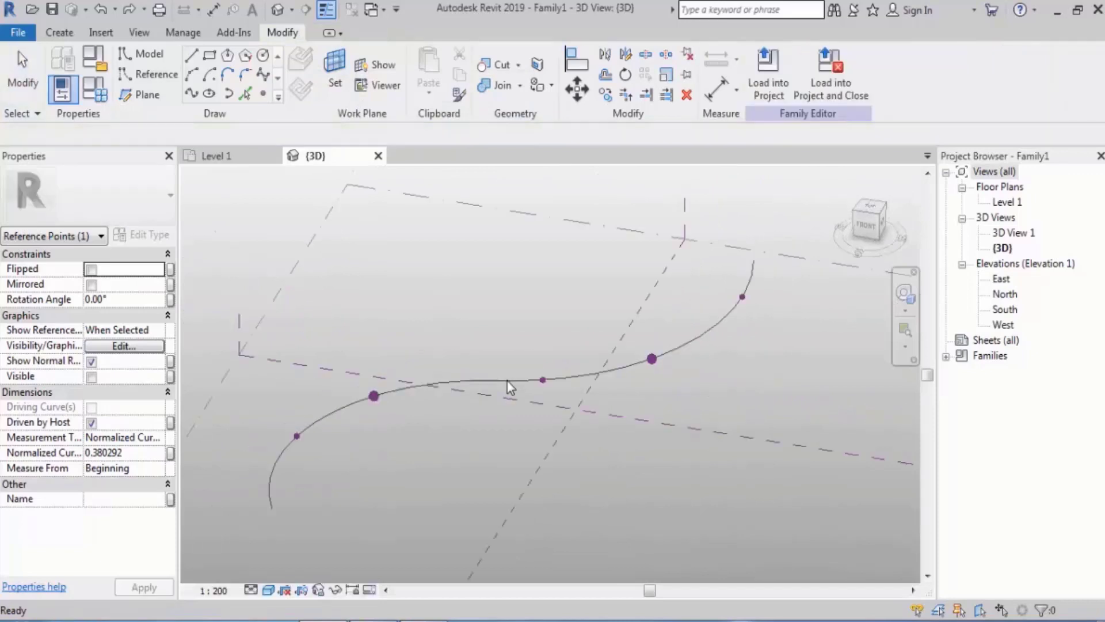
pyautogui.hotkey('ctrl', 'y')
pyautogui.hotkey('ctrl', 'y')
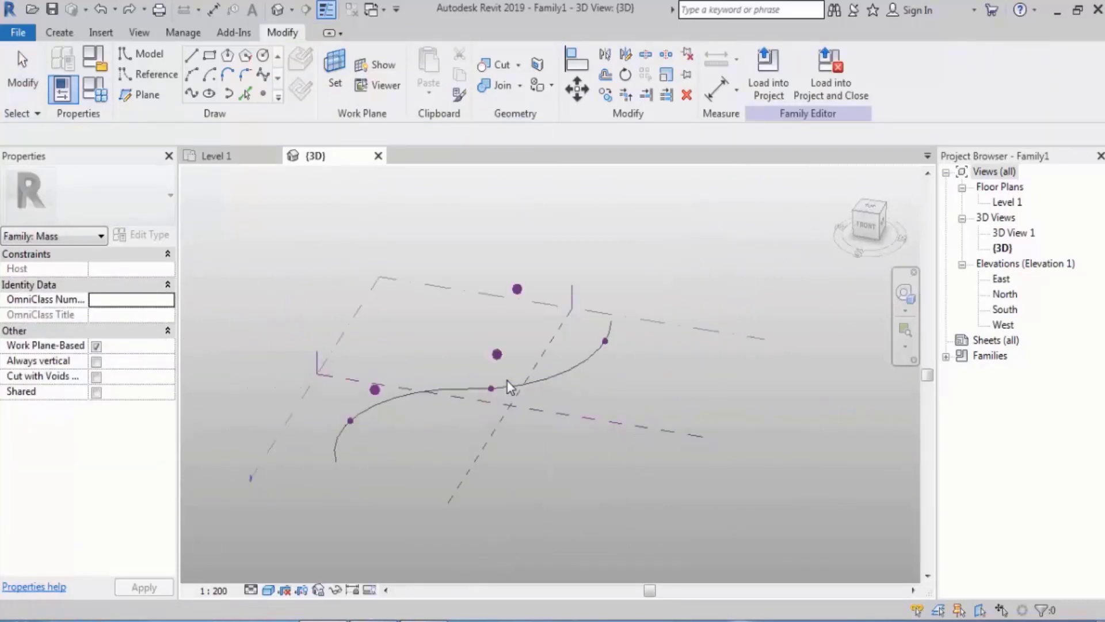
pyautogui.hotkey('ctrl', 'z')
pyautogui.hotkey('ctrl', 'z')
pyautogui.hotkey('ctrl', 'z')
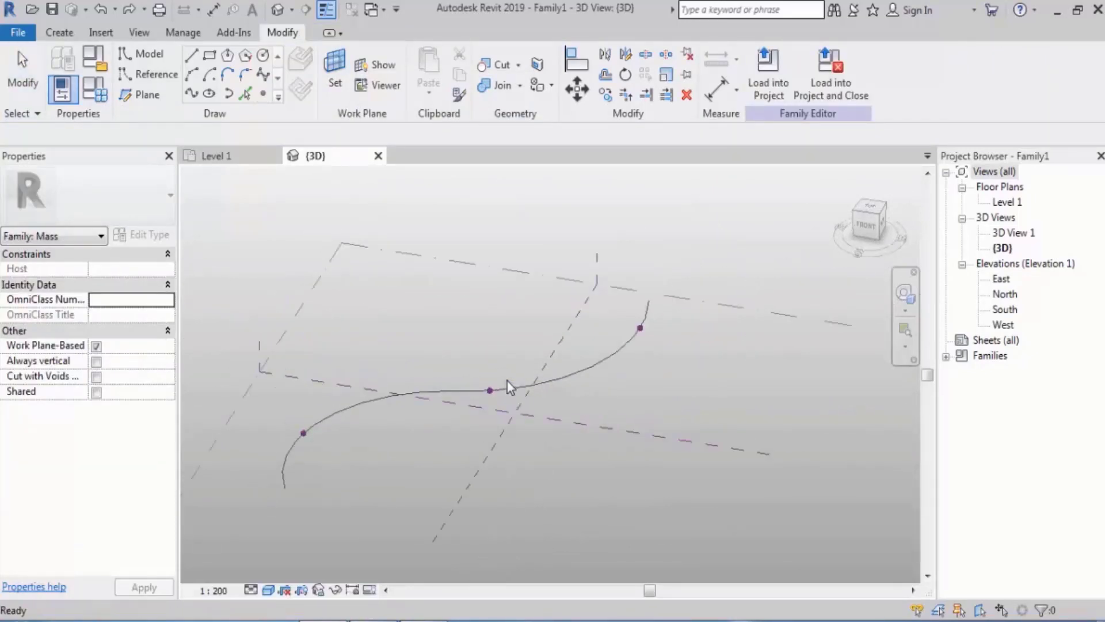
pyautogui.hotkey('ctrl', 'z')
pyautogui.hotkey('ctrl', 'z')
pyautogui.hotkey('ctrl', 'z')
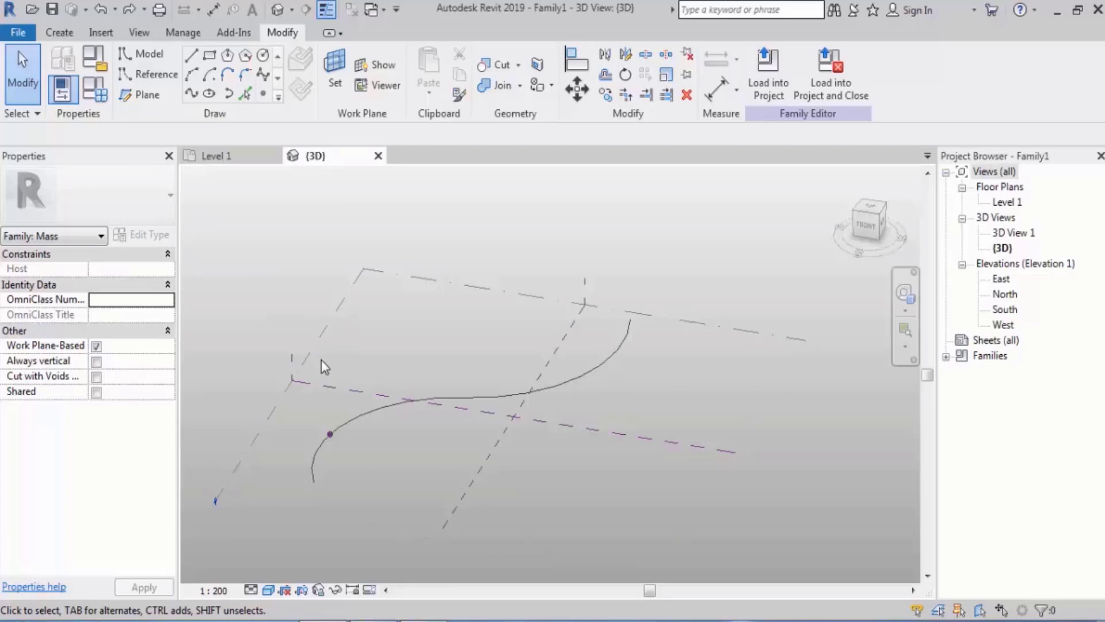
# Draw an open stepped line profile on the curve-hosted point's plane, starting with a vertical line about 9600 high from the point
pyautogui.keyDown('shift'); pyautogui.moveTo(337, 471); pyautogui.dragTo(356, 430, button='middle'); pyautogui.keyUp('shift')
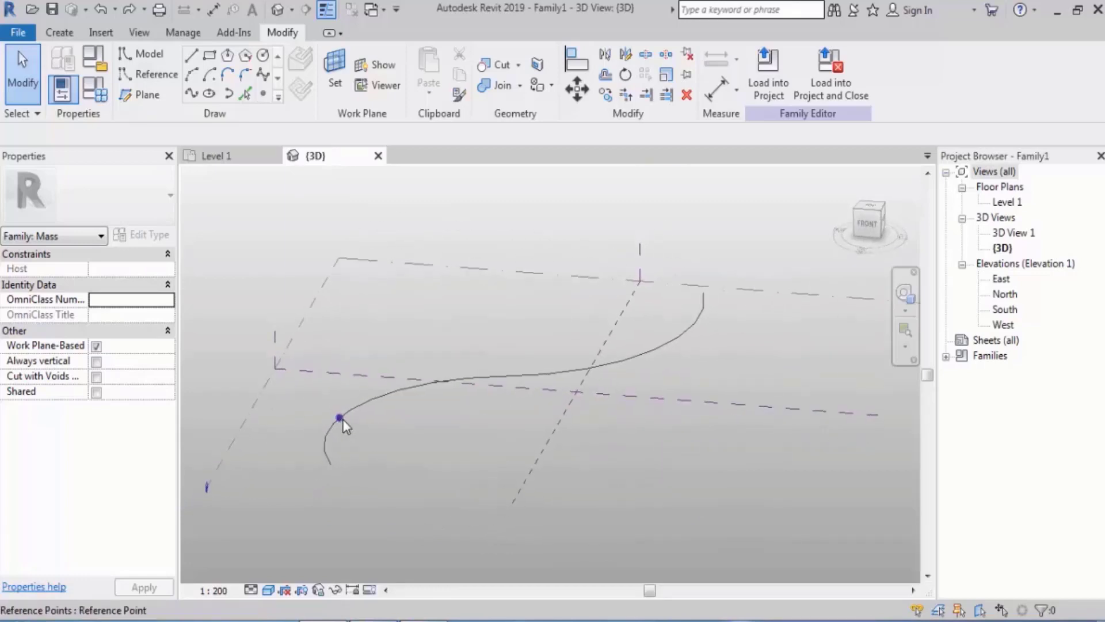
pyautogui.click(343, 419)
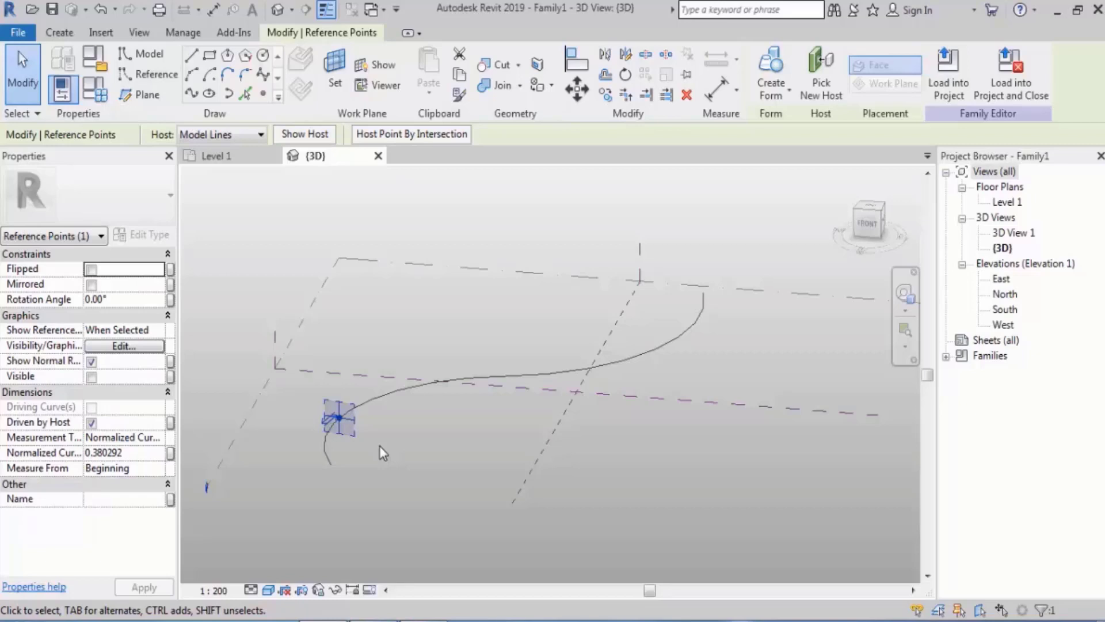
pyautogui.keyDown('shift'); pyautogui.moveTo(381, 445); pyautogui.dragTo(447, 432, button='middle'); pyautogui.keyUp('shift')
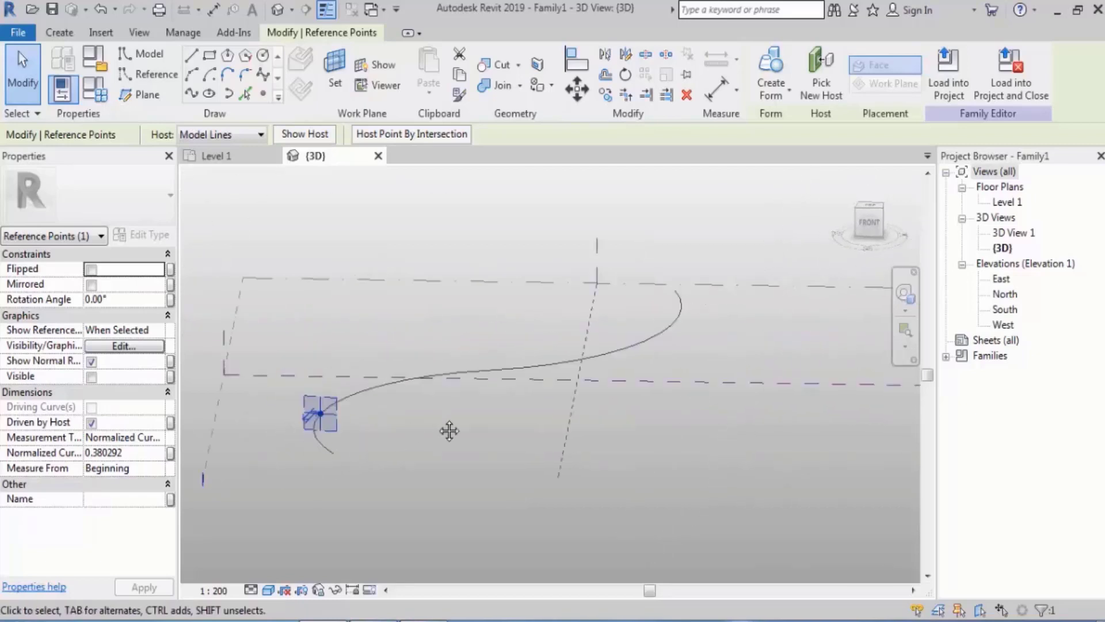
pyautogui.click(191, 55)
pyautogui.scroll(3, 318, 409)
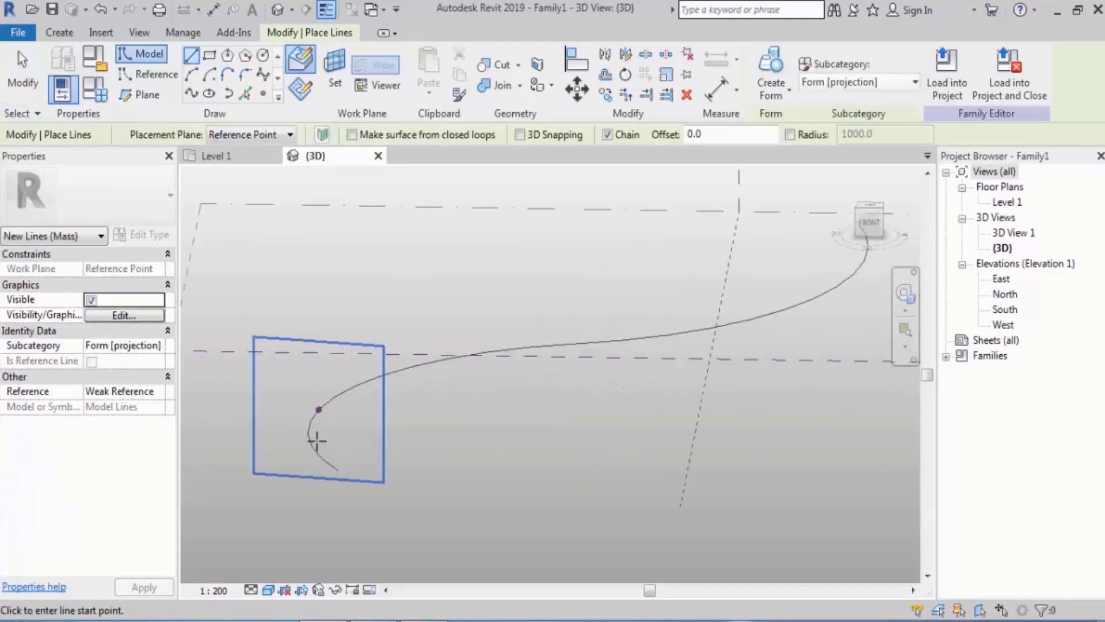
pyautogui.click(318, 405)
pyautogui.click(320, 281)
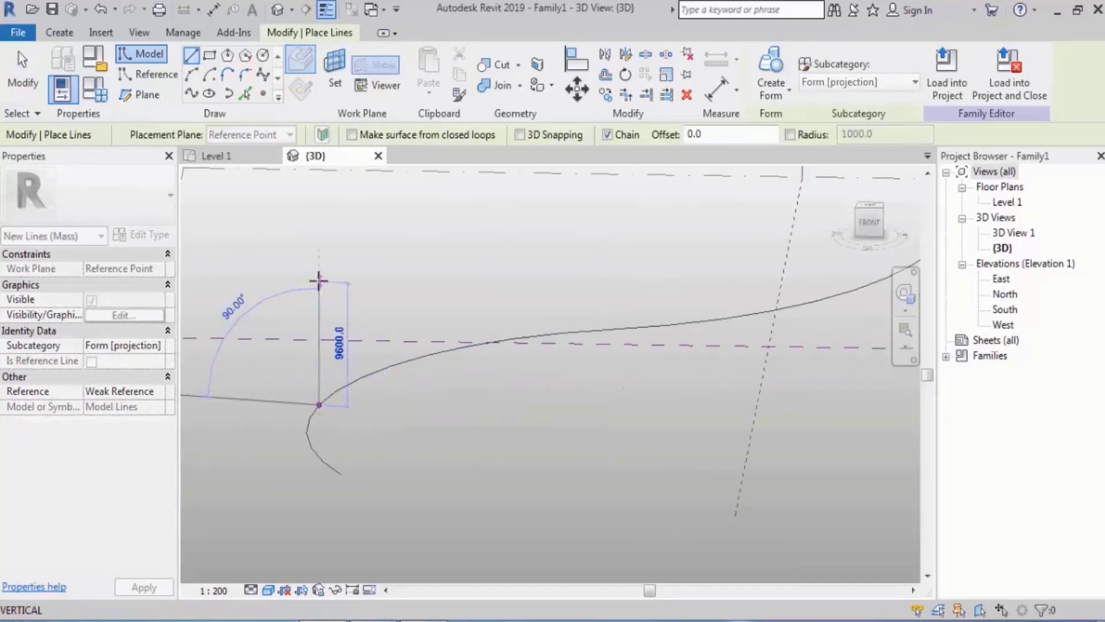
pyautogui.click(367, 284)
pyautogui.click(366, 316)
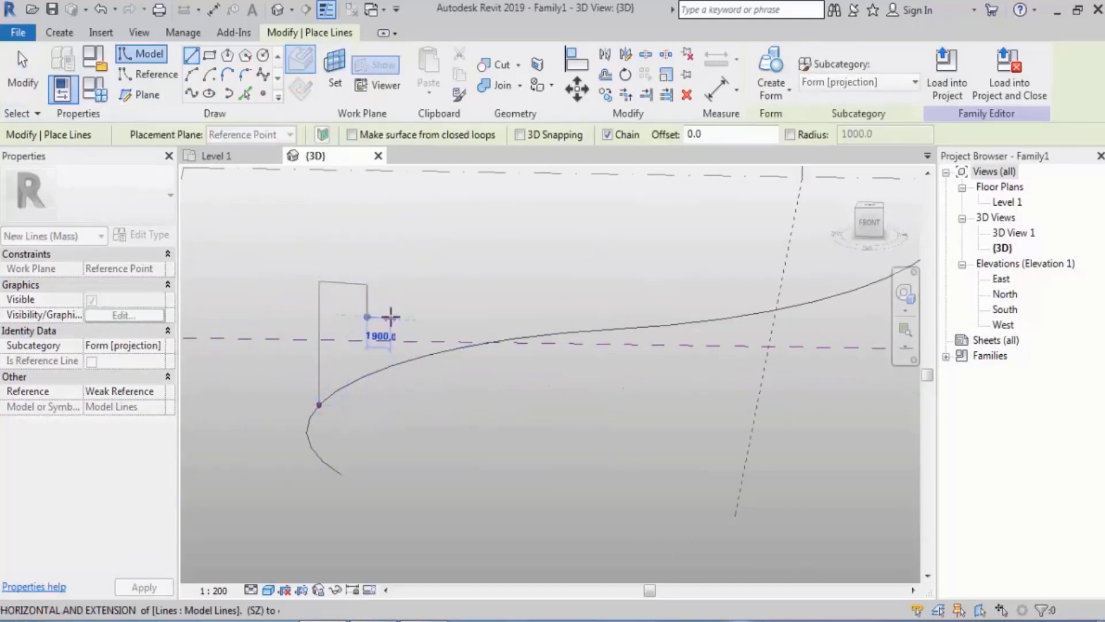
pyautogui.click(391, 317)
pyautogui.click(391, 387)
pyautogui.press('Escape')
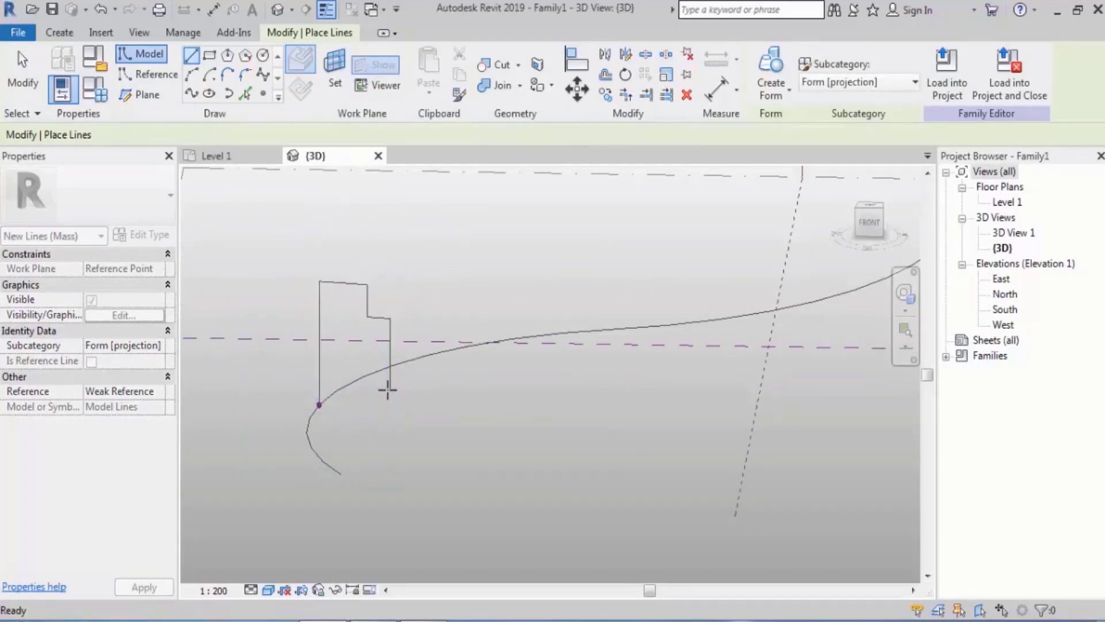
pyautogui.press('Escape')
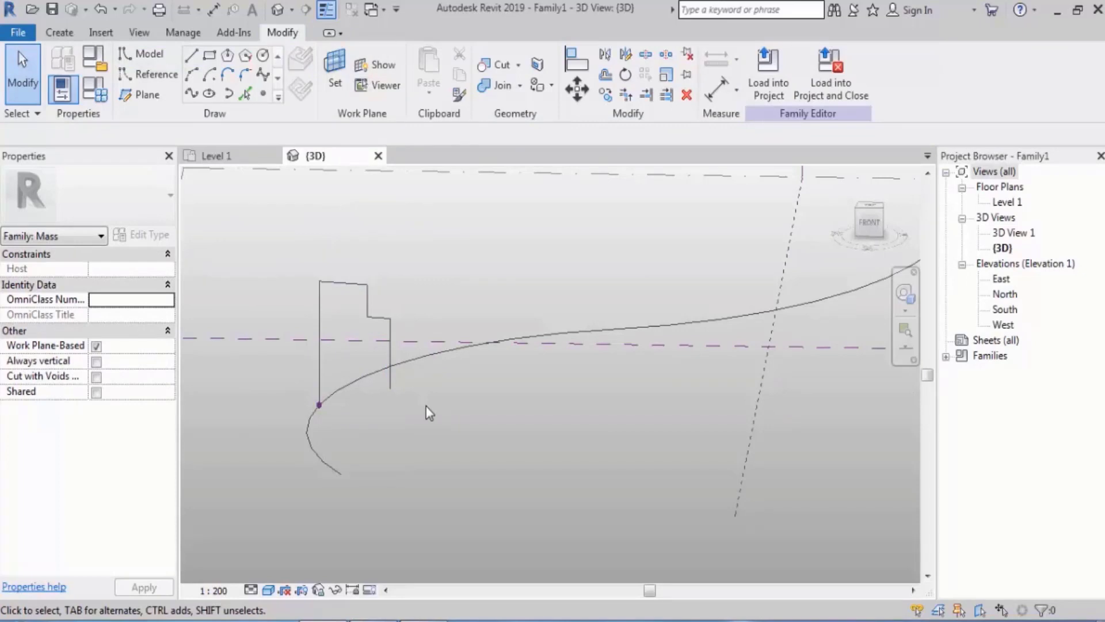
# Try to create a form from the open stepped profile and the whole S-curve, and dismiss the error
pyautogui.press('Tab')
pyautogui.click(391, 333)
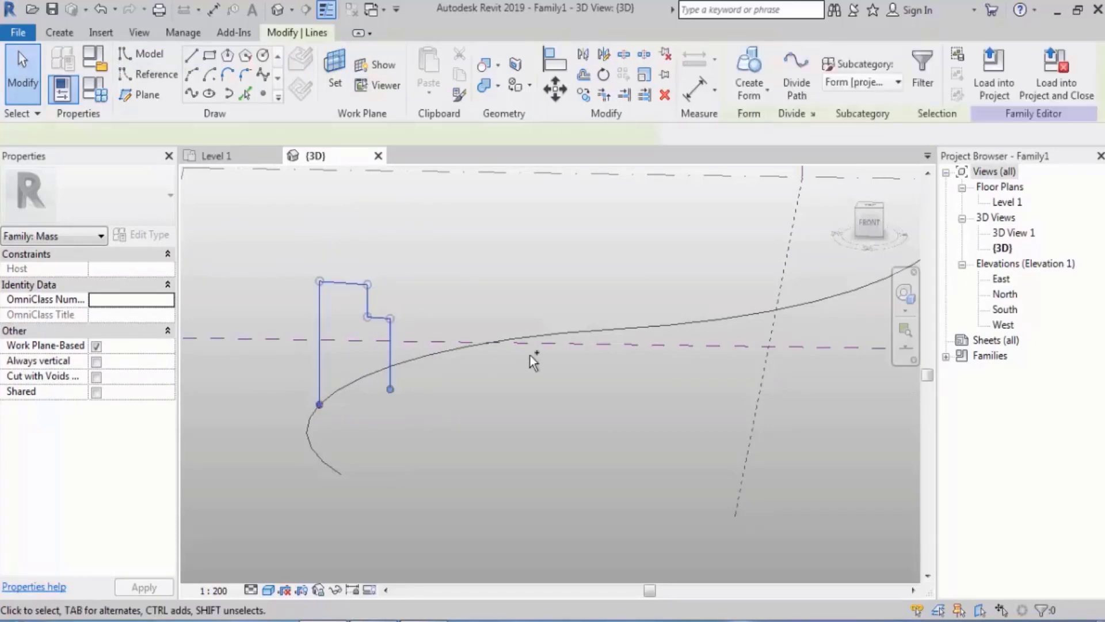
pyautogui.press('Tab')
pyautogui.keyDown('ctrl'); pyautogui.click(570, 330); pyautogui.keyUp('ctrl')
pyautogui.scroll(-1, 518, 400)
pyautogui.moveTo(636, 362); pyautogui.dragTo(570, 387, button='middle')
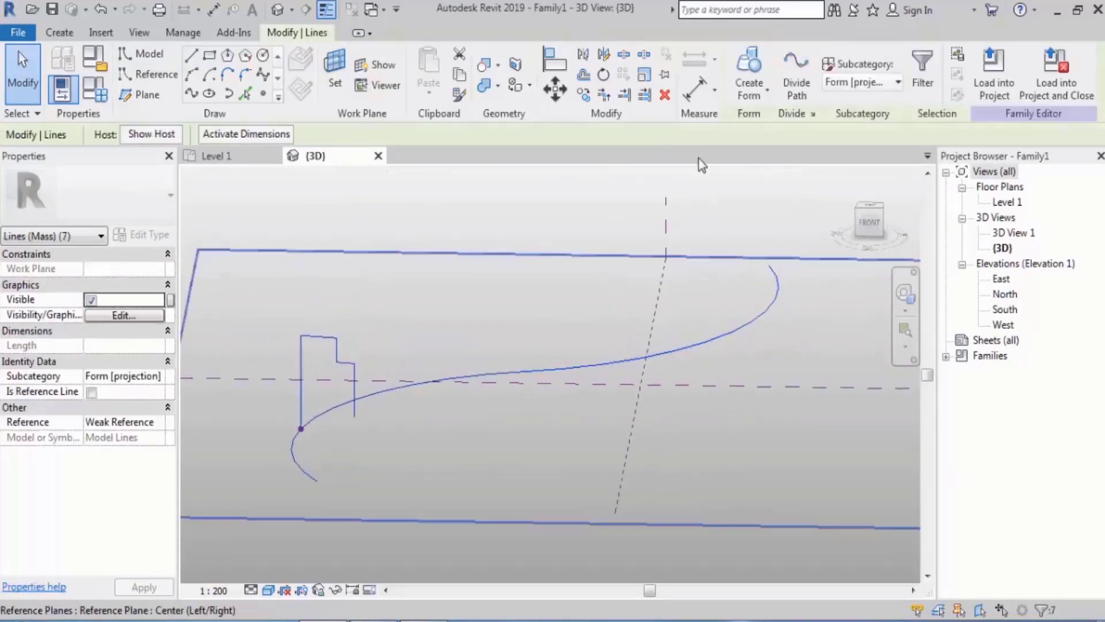
pyautogui.click(749, 66)
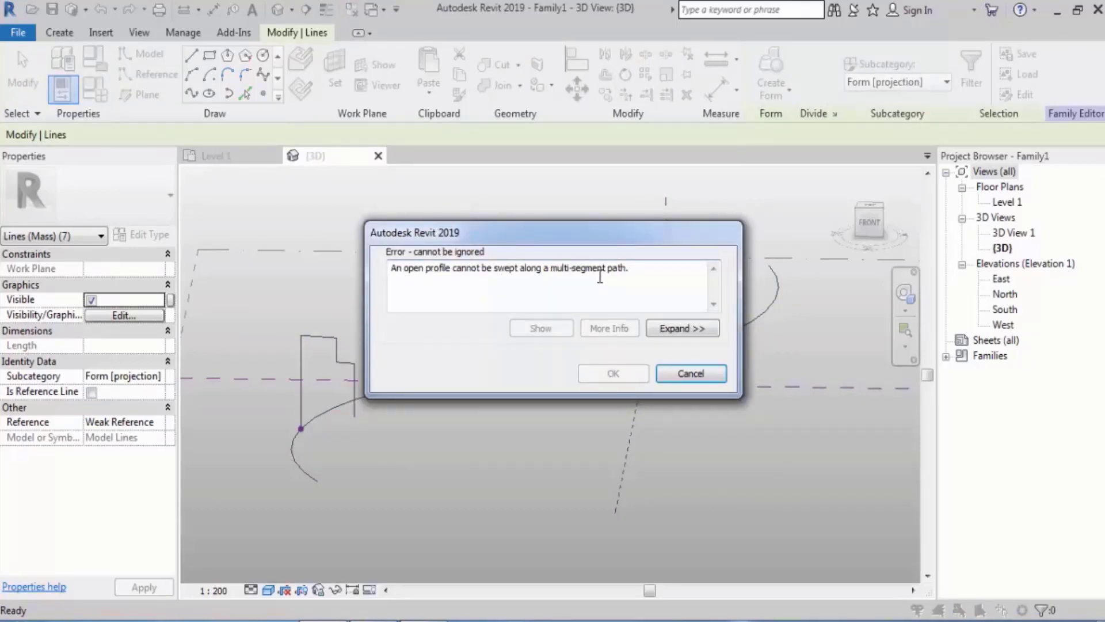
pyautogui.click(691, 373)
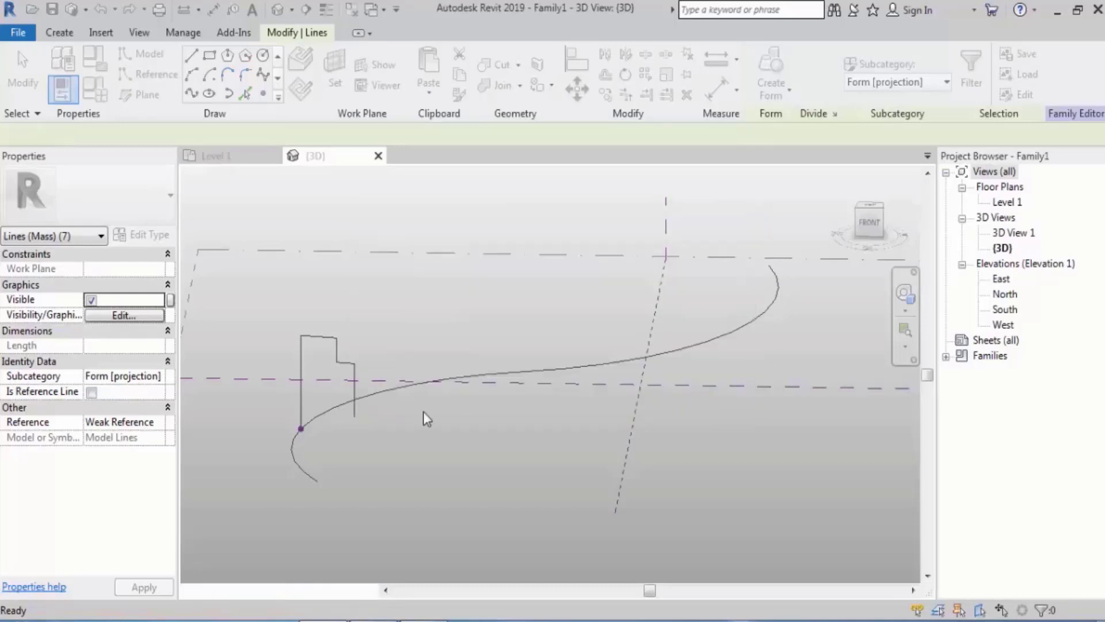
# Delete the complete chain of open stepped profile lines while keeping the curve and its hosted point
pyautogui.click(390, 299)
pyautogui.keyDown('shift'); pyautogui.moveTo(390, 298); pyautogui.dragTo(353, 410, button='middle'); pyautogui.keyUp('shift')
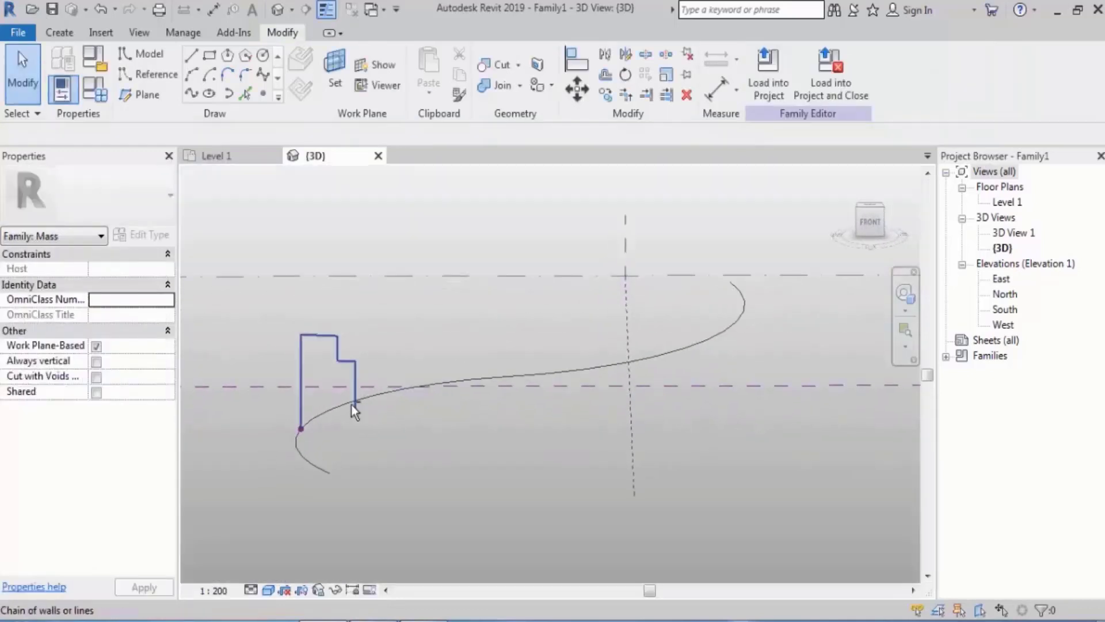
pyautogui.click(357, 366)
pyautogui.press('Delete')
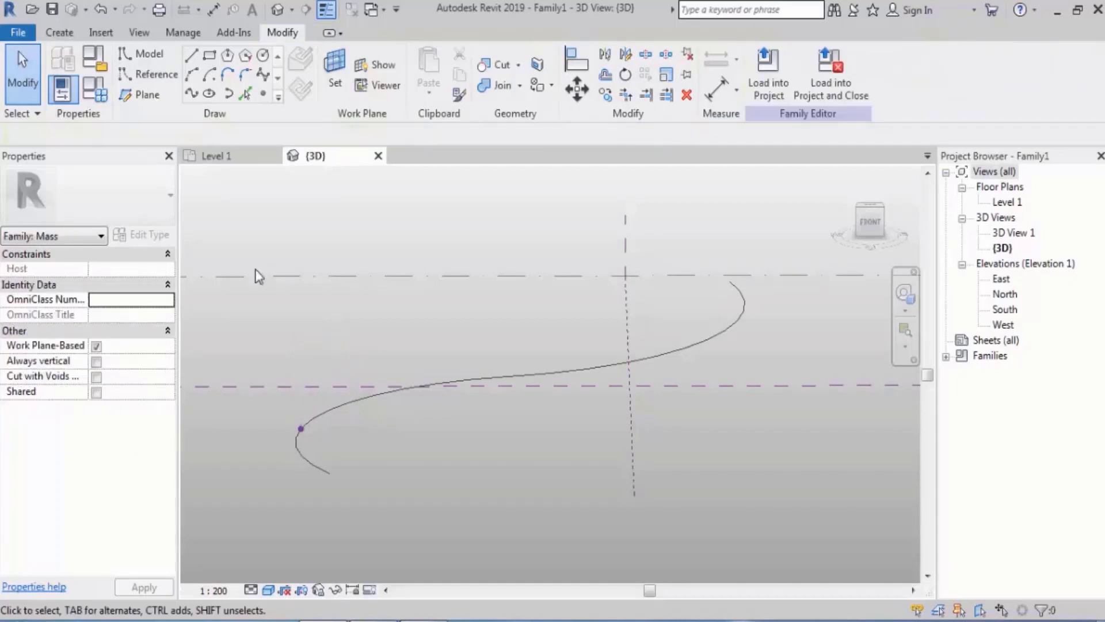
# Draw chained lines on the hosted point's plane: about 9800 up from the point, about 1600 across, continuing down in four steps
pyautogui.click(191, 55)
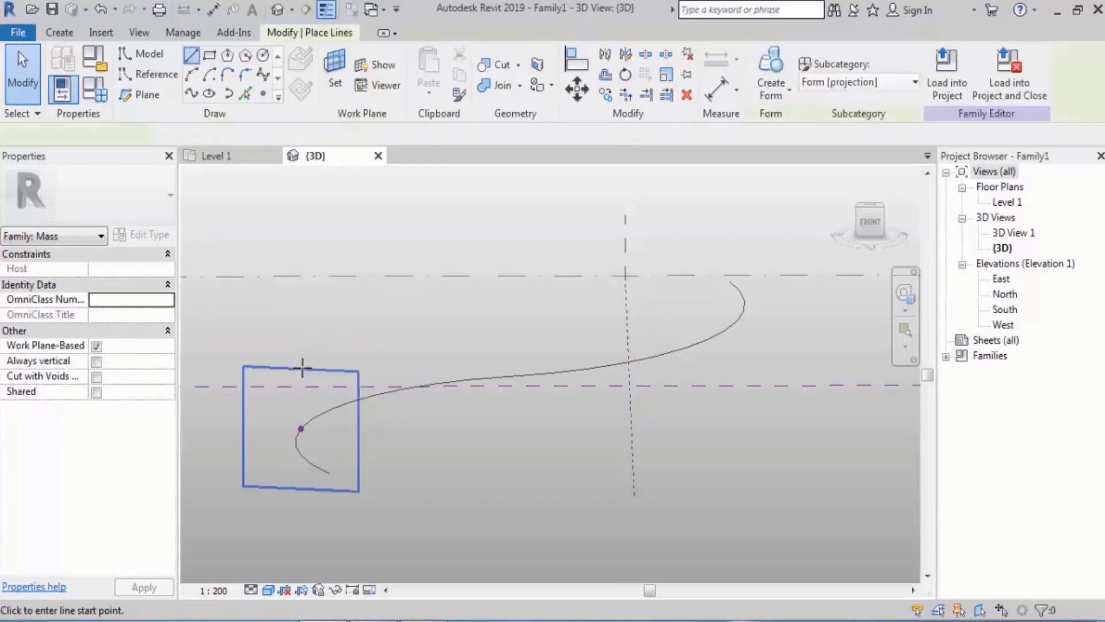
pyautogui.click(300, 429)
pyautogui.scroll(2, 299, 438)
pyautogui.click(299, 314)
pyautogui.click(321, 314)
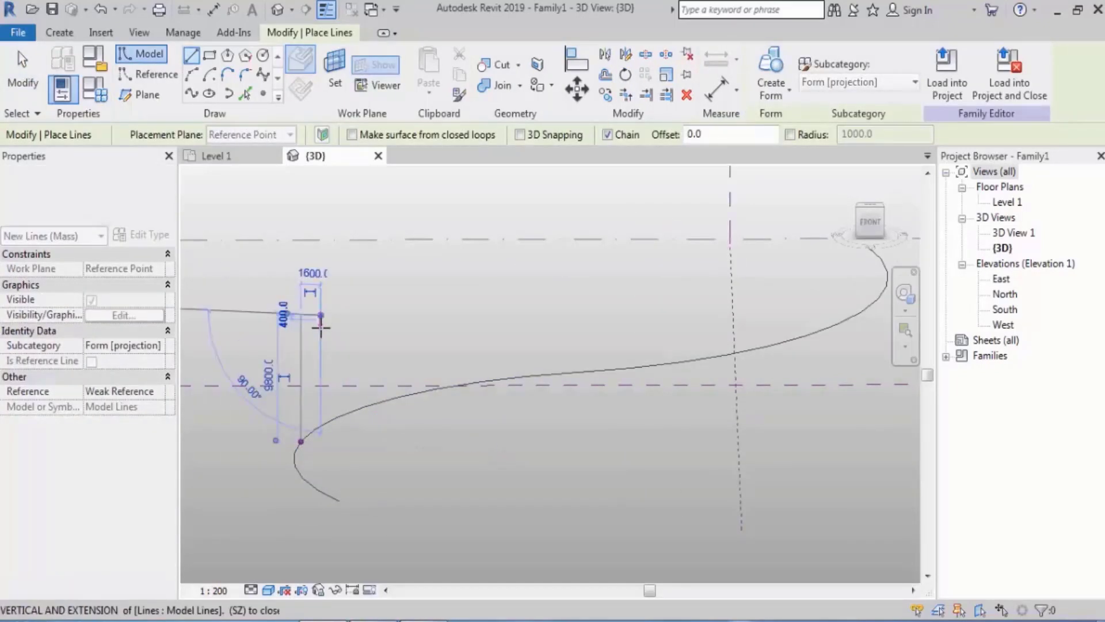
pyautogui.click(321, 329)
pyautogui.click(338, 330)
pyautogui.click(338, 348)
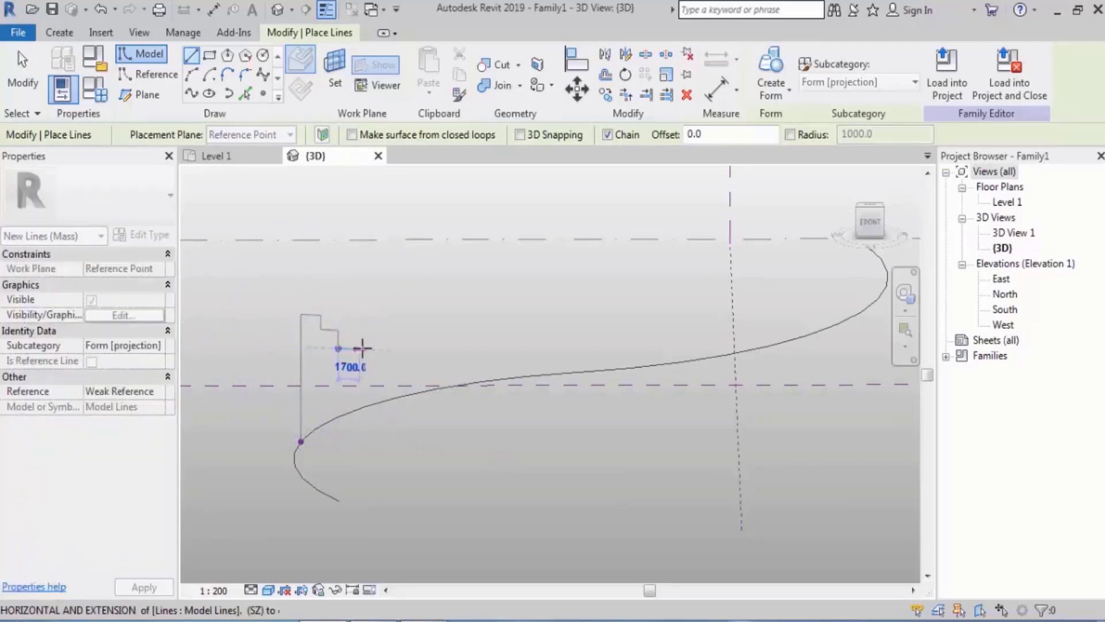
pyautogui.click(365, 349)
pyautogui.click(366, 373)
pyautogui.click(392, 374)
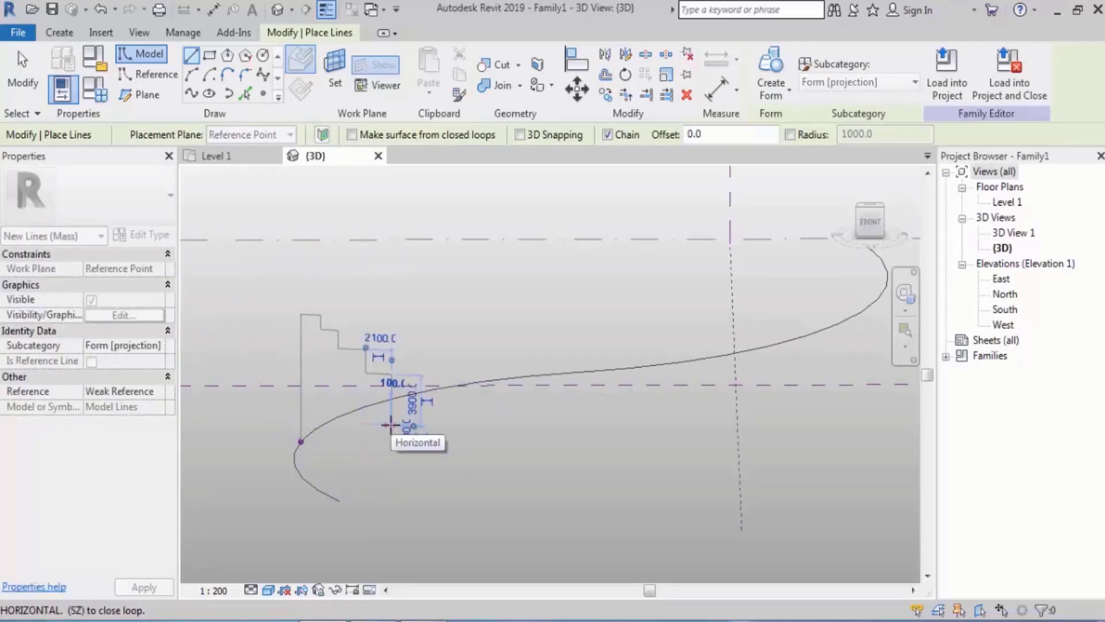
pyautogui.click(390, 425)
pyautogui.press('Escape')
pyautogui.press('Escape')
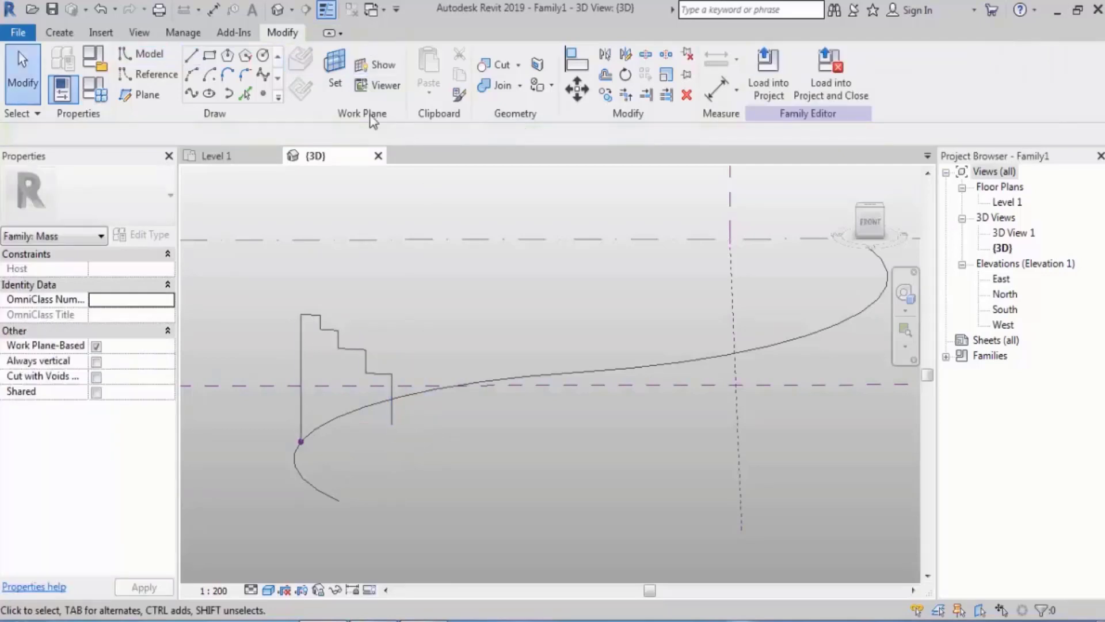
# Close the stepped profile with a bottom tread about 2000 wide, a short riser and a base line about 9300 long back to the point
pyautogui.click(191, 55)
pyautogui.click(392, 424)
pyautogui.click(417, 427)
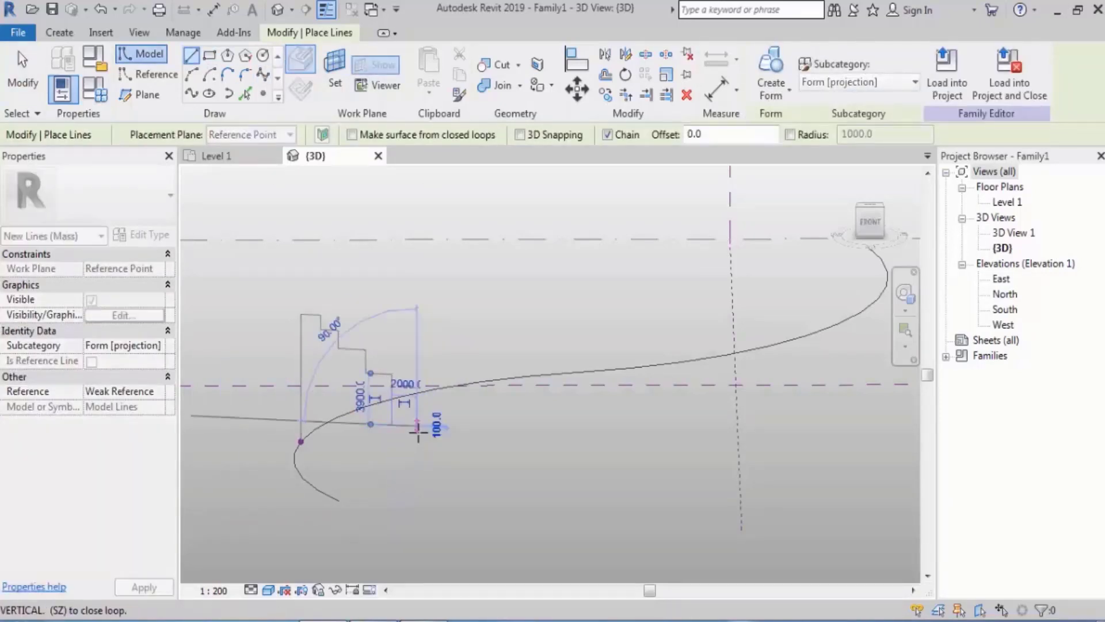
pyautogui.click(417, 448)
pyautogui.click(301, 442)
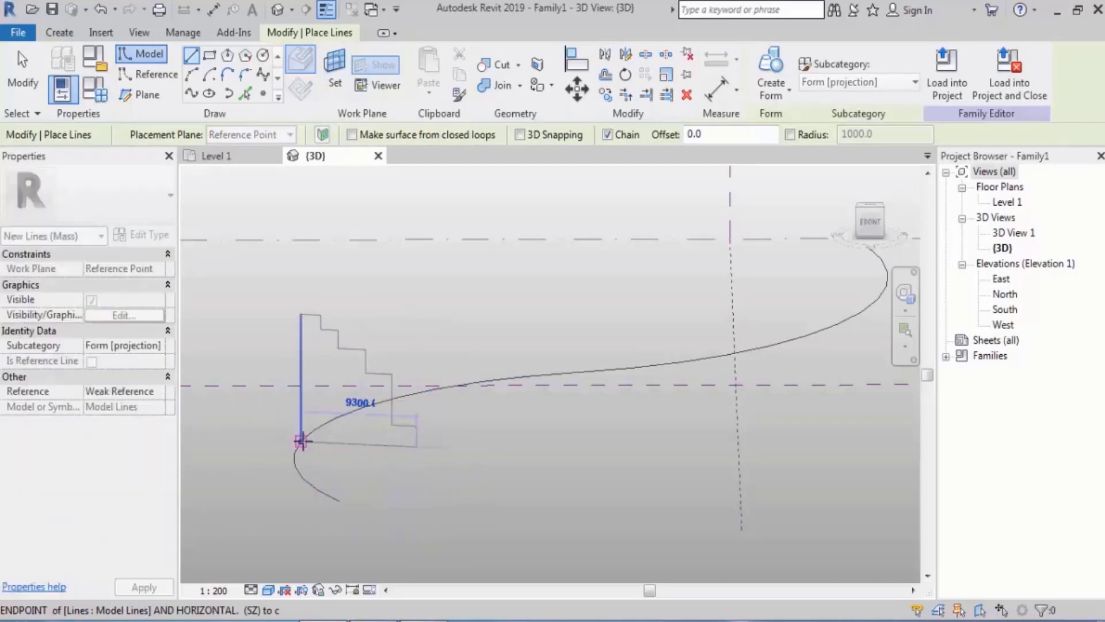
pyautogui.press('Escape')
pyautogui.press('Escape')
# Create a form from the closed stepped profile swept along the whole S-curve, and undo it
pyautogui.click(379, 372)
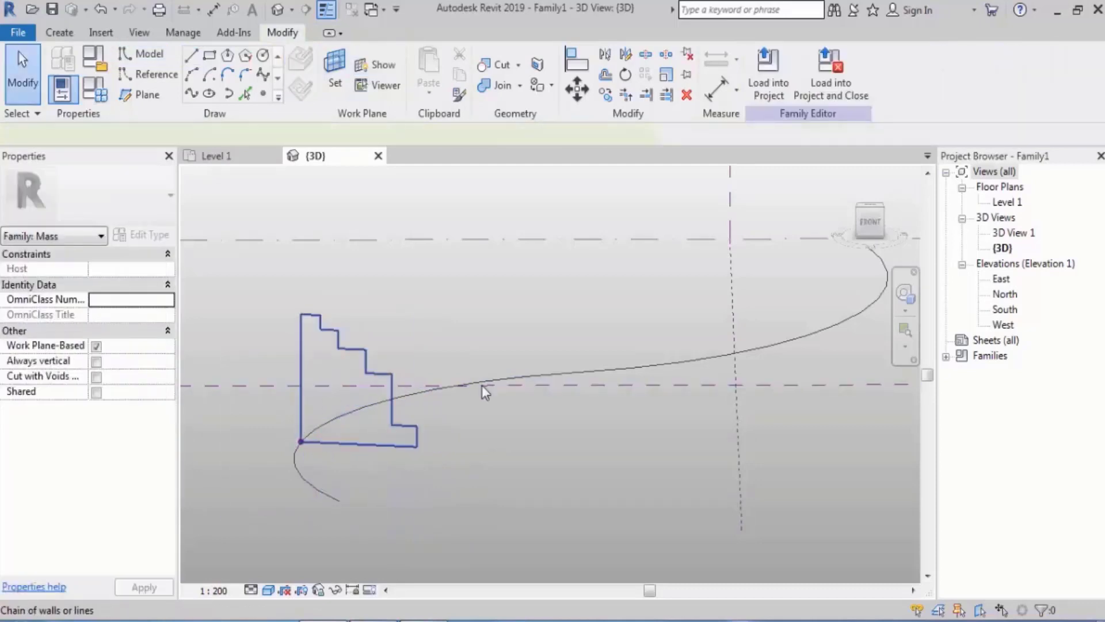
pyautogui.press('Tab')
pyautogui.keyDown('ctrl'); pyautogui.click(575, 372); pyautogui.keyUp('ctrl')
pyautogui.scroll(-1, 507, 389)
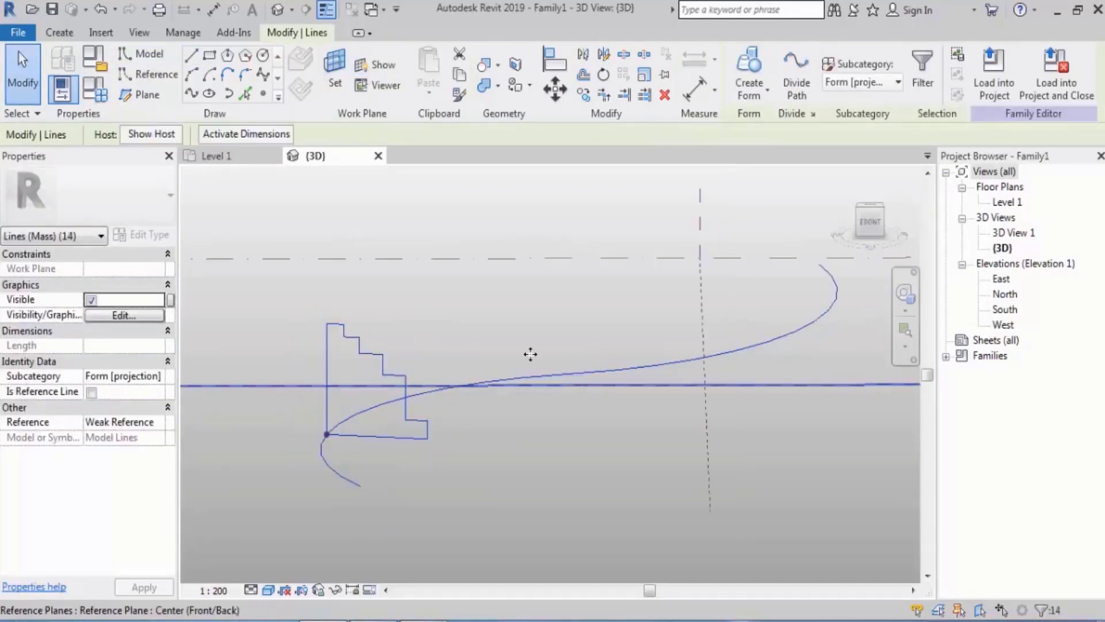
pyautogui.click(749, 66)
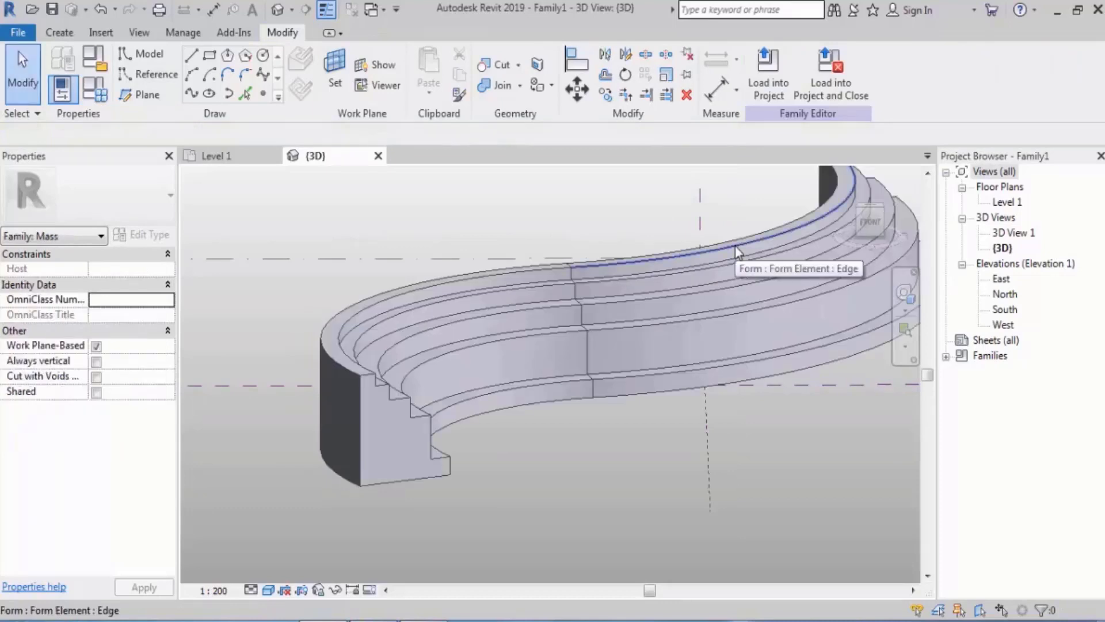
pyautogui.hotkey('ctrl', 'z')
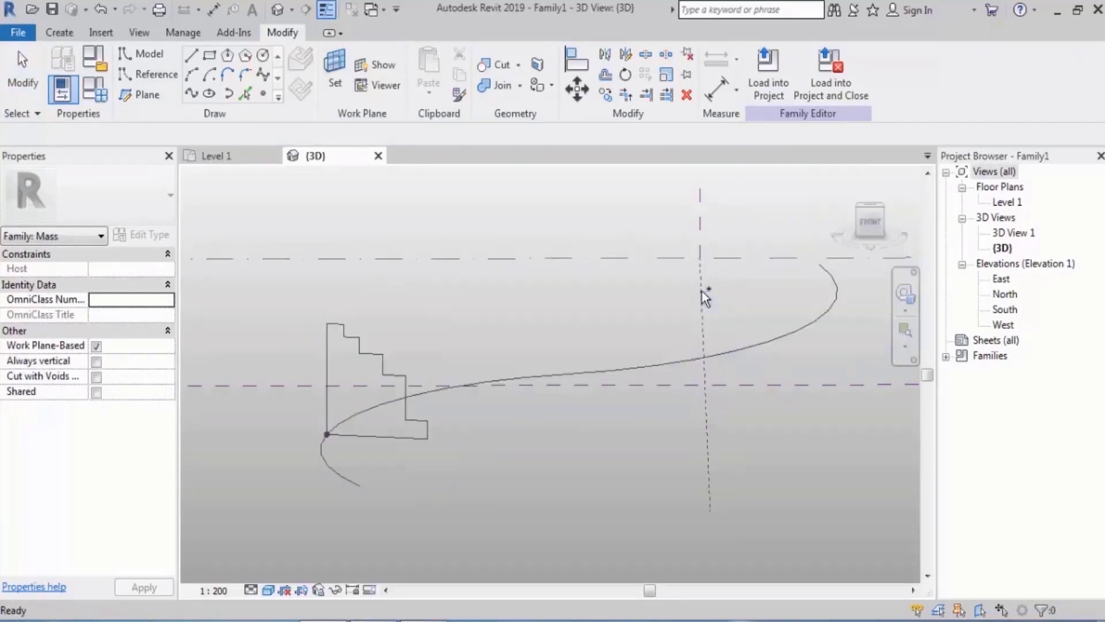
# Draw a rectangle inside the lower part of the stepped profile, about 800 from its tall side and about 700 from the opposite side
pyautogui.keyDown('shift'); pyautogui.moveTo(561, 403); pyautogui.dragTo(562, 434, button='middle'); pyautogui.keyUp('shift')
pyautogui.scroll(3, 353, 451)
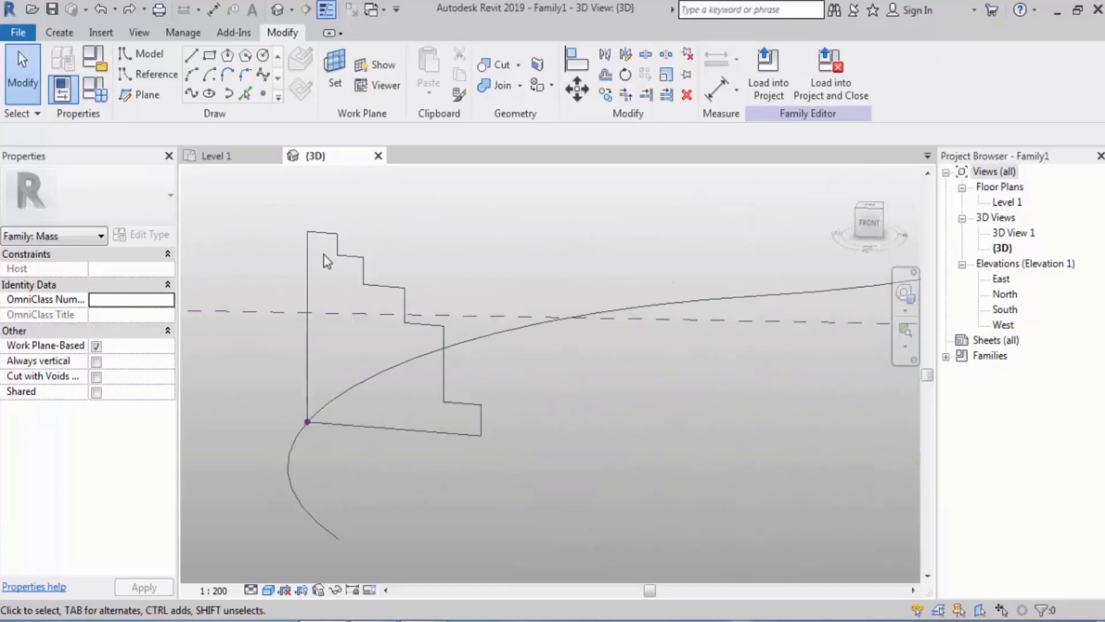
pyautogui.scroll(2, 349, 333)
pyautogui.press('l')
pyautogui.press('i')
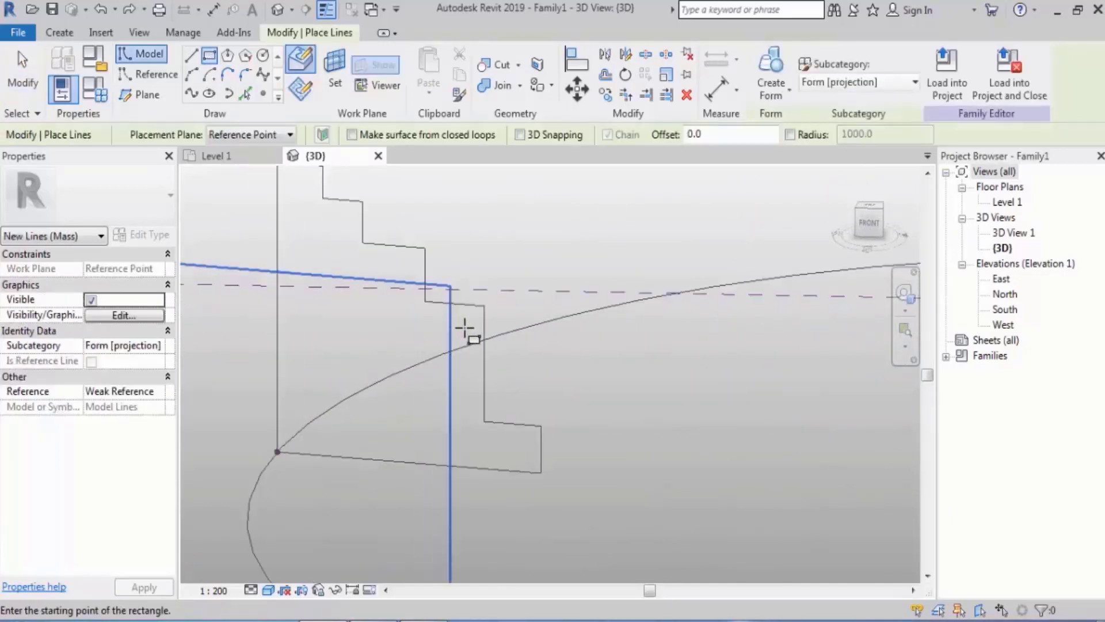
pyautogui.click(464, 325)
pyautogui.click(303, 428)
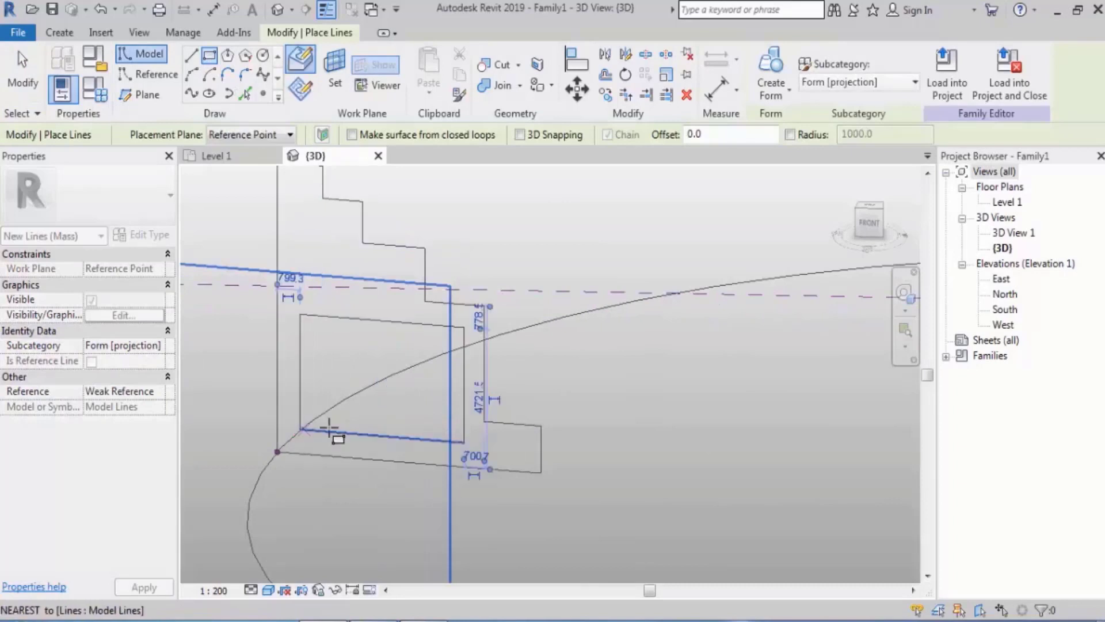
pyautogui.press('Escape')
pyautogui.press('Escape')
# Create a hollow swept form from the inner rectangle, the stepped profile and the S-curve path
pyautogui.scroll(-3, 407, 389)
pyautogui.keyDown('shift'); pyautogui.moveTo(603, 441); pyautogui.dragTo(491, 439, button='middle'); pyautogui.keyUp('shift')
pyautogui.click(427, 388)
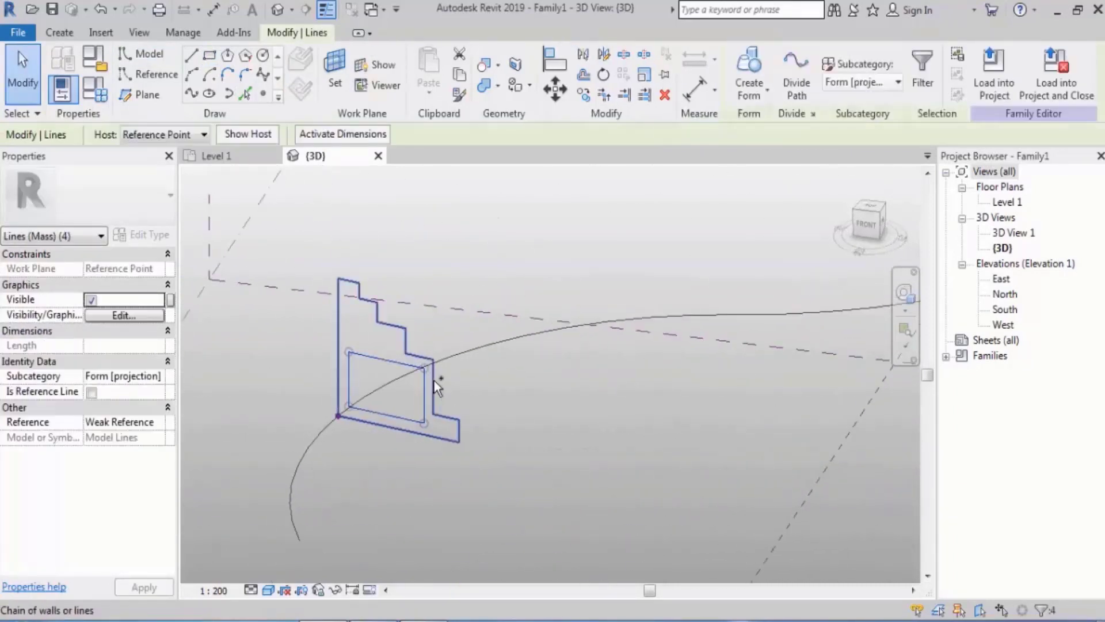
pyautogui.keyDown('ctrl'); pyautogui.click(433, 379); pyautogui.keyUp('ctrl')
pyautogui.keyDown('ctrl'); pyautogui.click(458, 342); pyautogui.keyUp('ctrl')
pyautogui.keyDown('shift'); pyautogui.moveTo(547, 371); pyautogui.dragTo(593, 350, button='middle'); pyautogui.keyUp('shift')
pyautogui.click(749, 72)
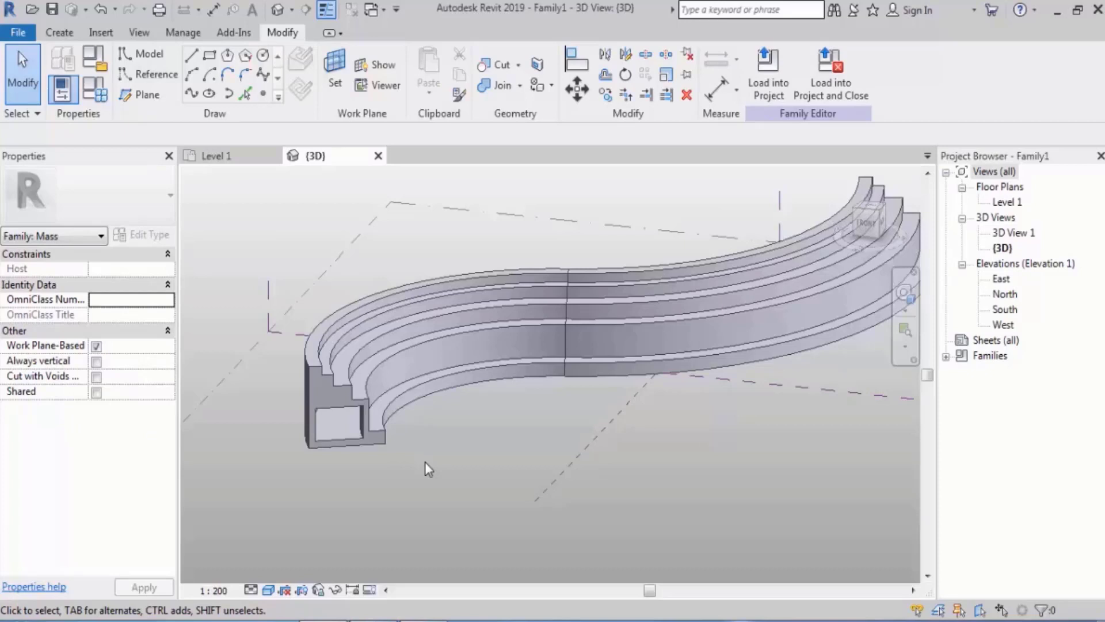
# Edit the sweep path of the stepped form, flattening the arc farther from the open end, and finish the edit
pyautogui.keyDown('shift'); pyautogui.moveTo(424, 446); pyautogui.dragTo(363, 489, button='middle'); pyautogui.keyUp('shift')
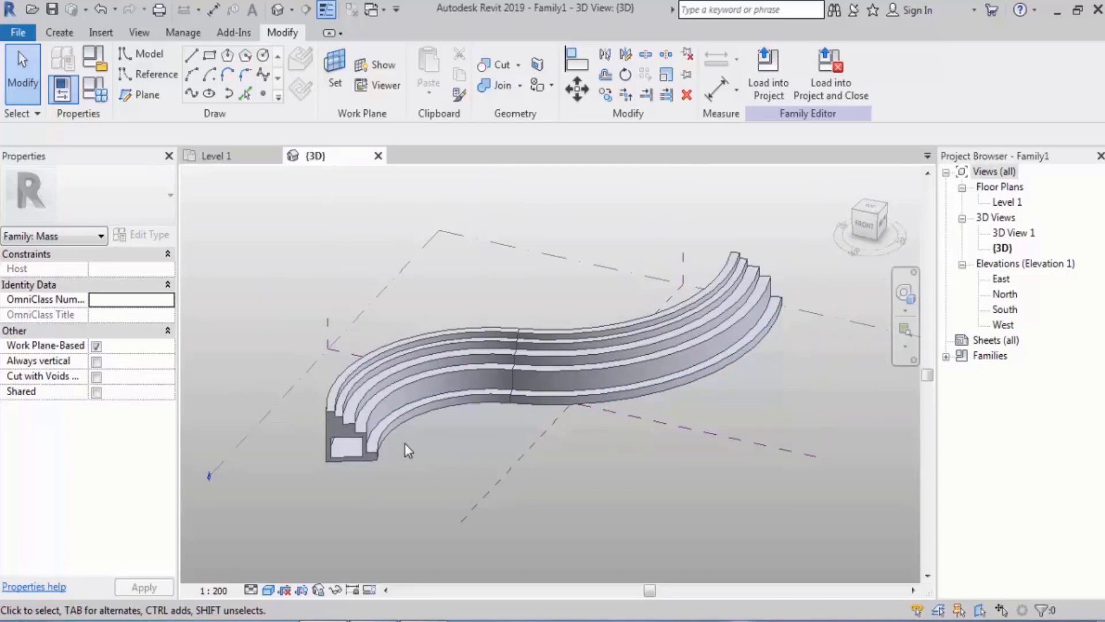
pyautogui.keyDown('shift'); pyautogui.moveTo(510, 441); pyautogui.dragTo(433, 389, button='middle'); pyautogui.keyUp('shift')
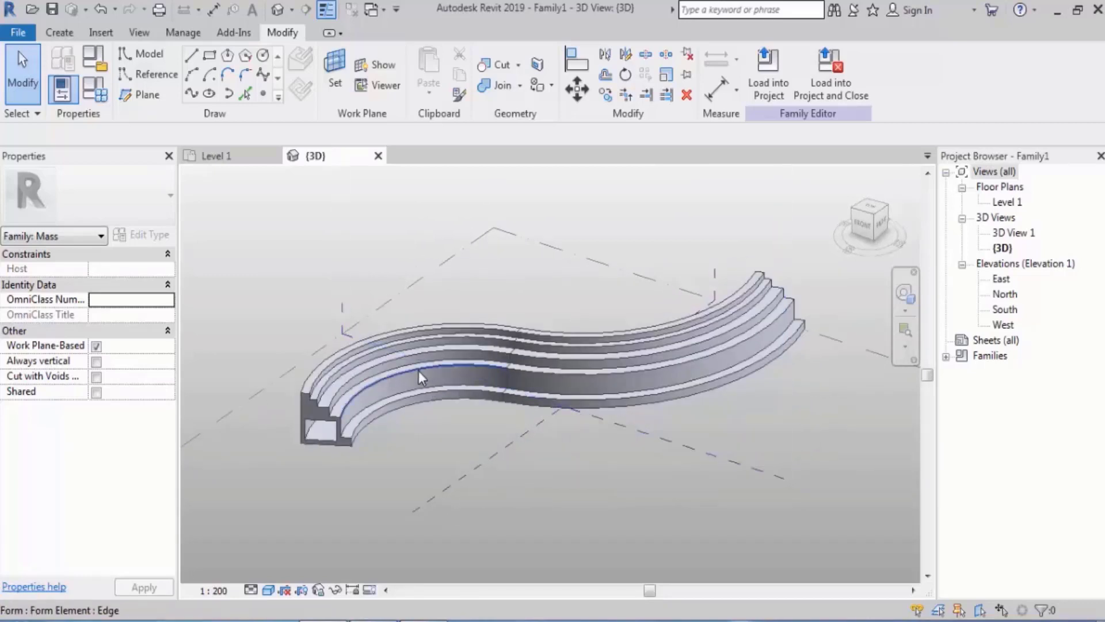
pyautogui.click(419, 371)
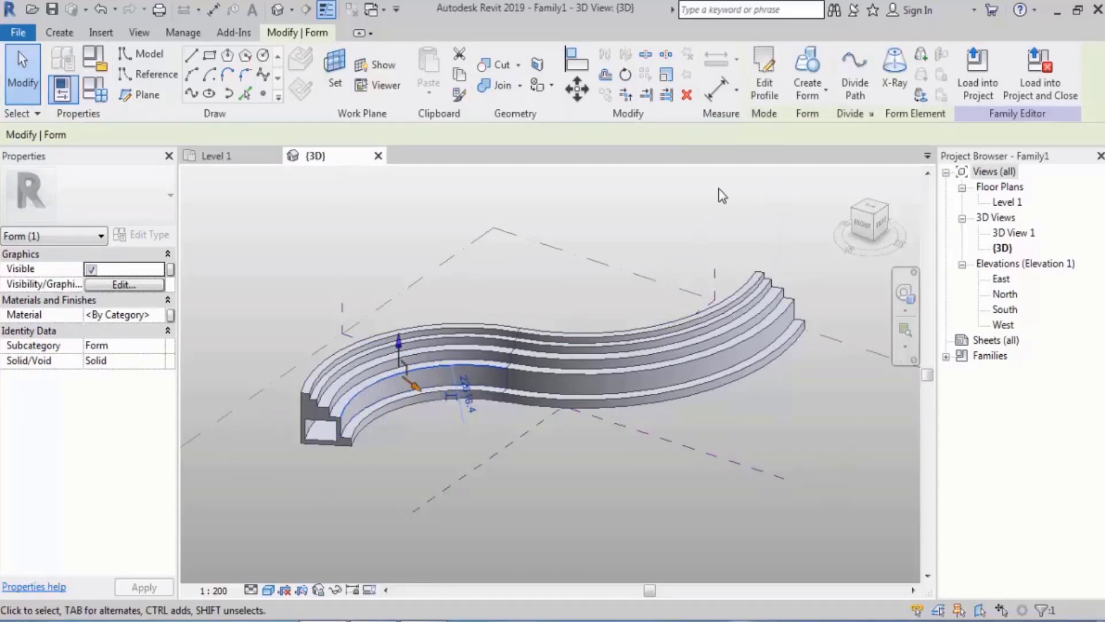
pyautogui.click(771, 96)
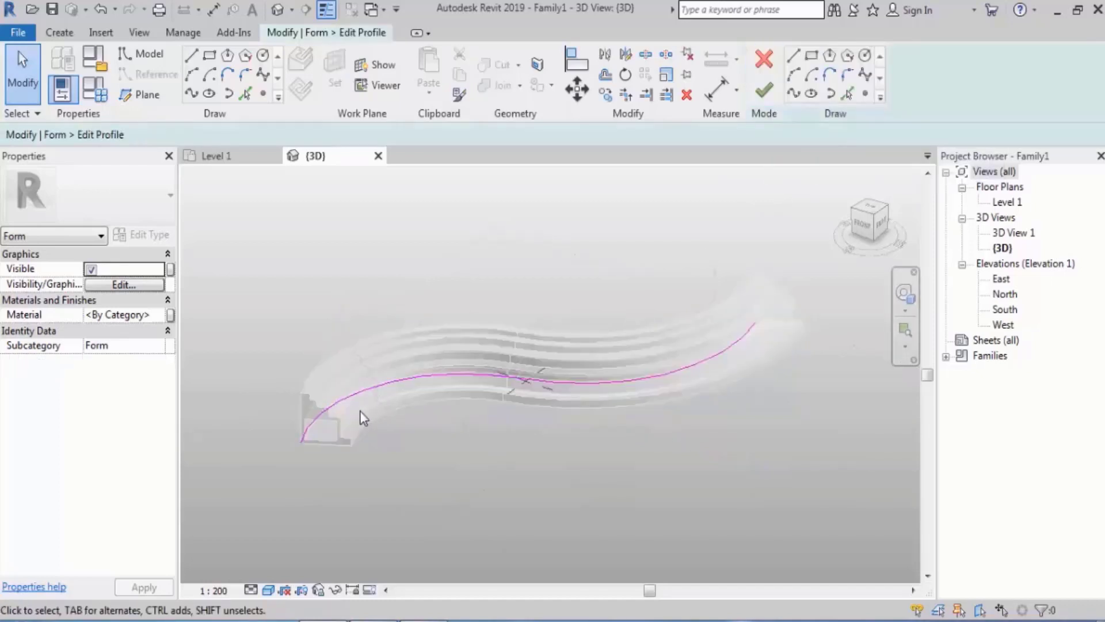
pyautogui.scroll(2, 699, 385)
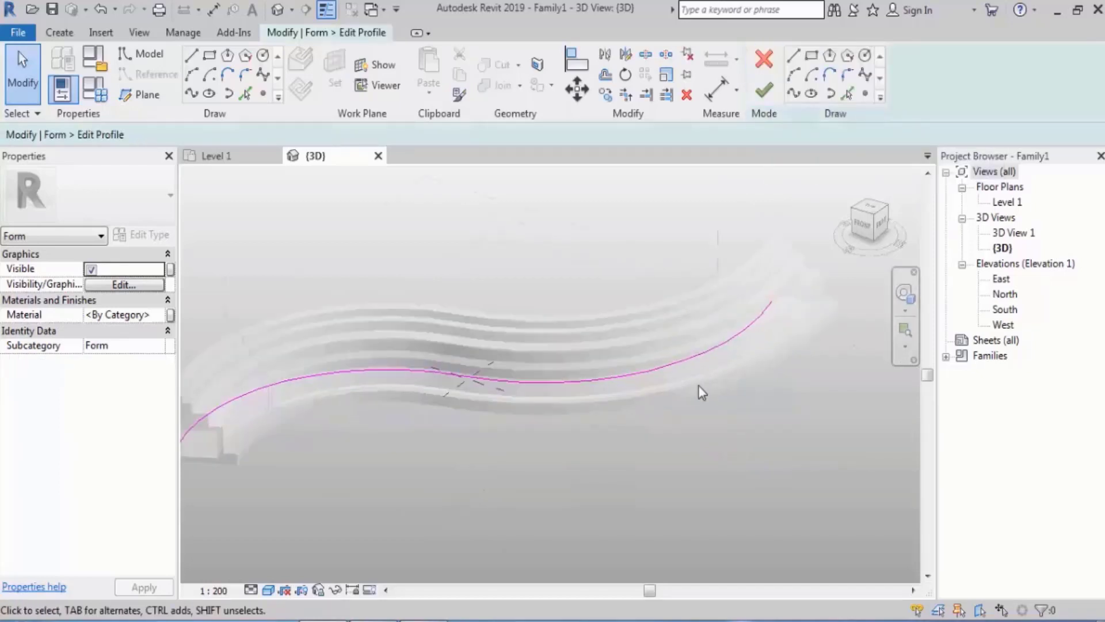
pyautogui.click(675, 361)
pyautogui.keyDown('shift'); pyautogui.moveTo(730, 368); pyautogui.dragTo(733, 459, button='middle'); pyautogui.keyUp('shift')
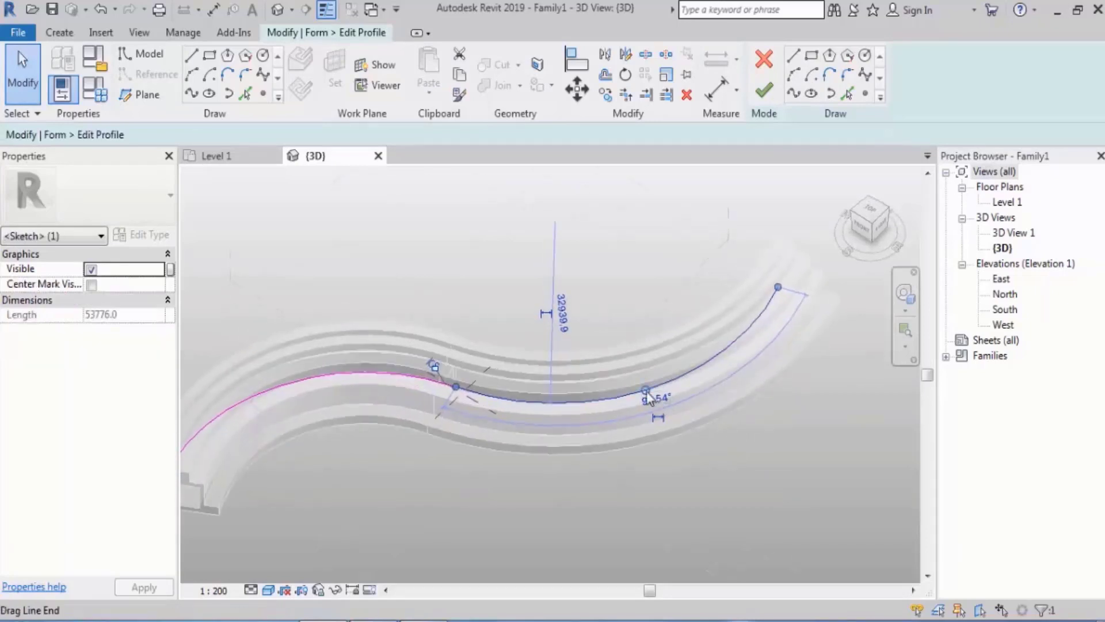
pyautogui.moveTo(646, 391); pyautogui.dragTo(644, 344)
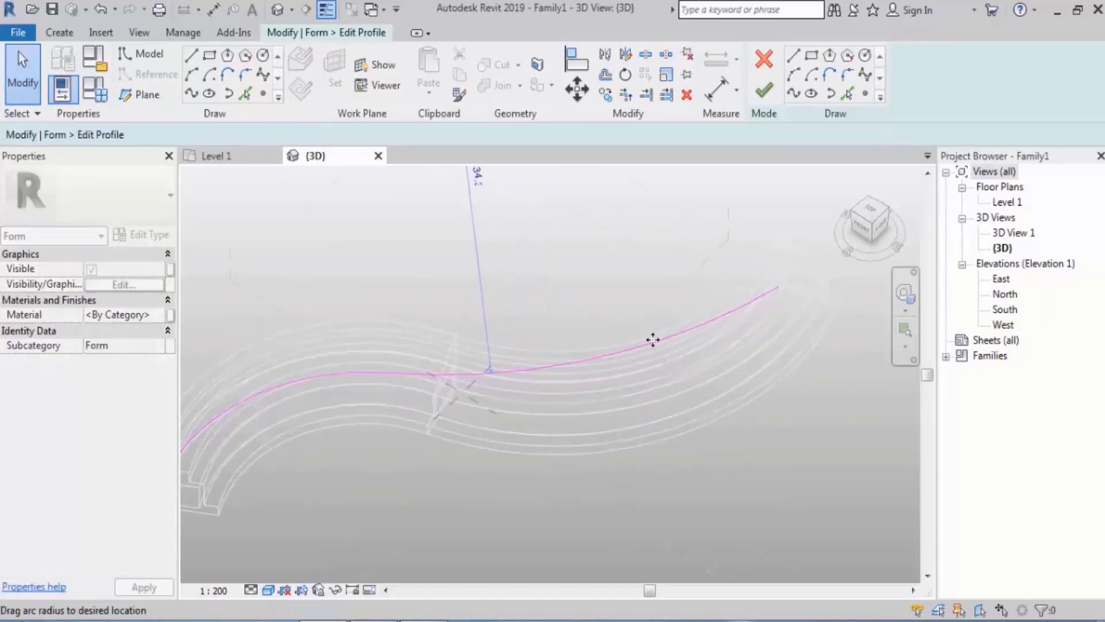
pyautogui.scroll(-1, 689, 402)
pyautogui.keyDown('shift'); pyautogui.moveTo(689, 402); pyautogui.dragTo(727, 311, button='middle'); pyautogui.keyUp('shift')
pyautogui.click(765, 104)
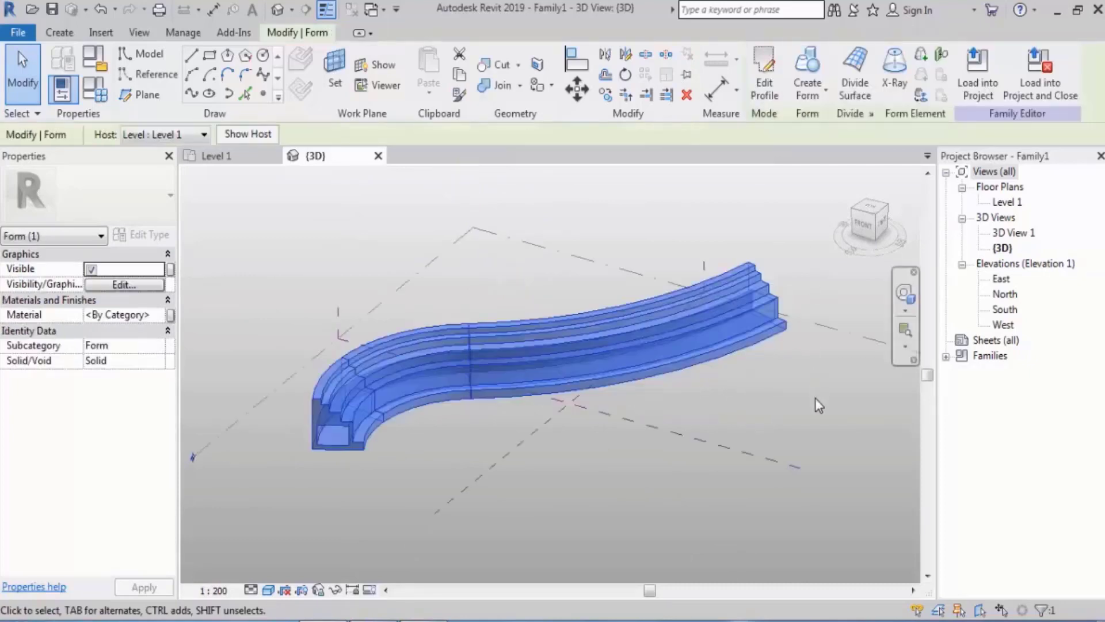
pyautogui.click(734, 389)
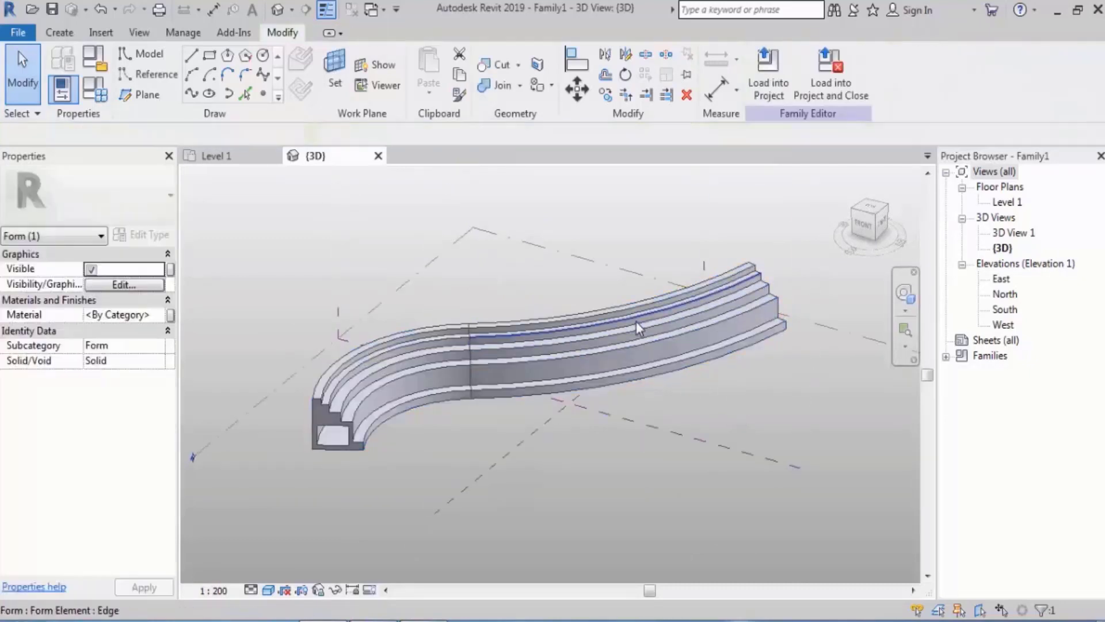
# Open the stepped cross-section sketch for editing from an edge of the form's end face, and finish it without changes
pyautogui.click(644, 367)
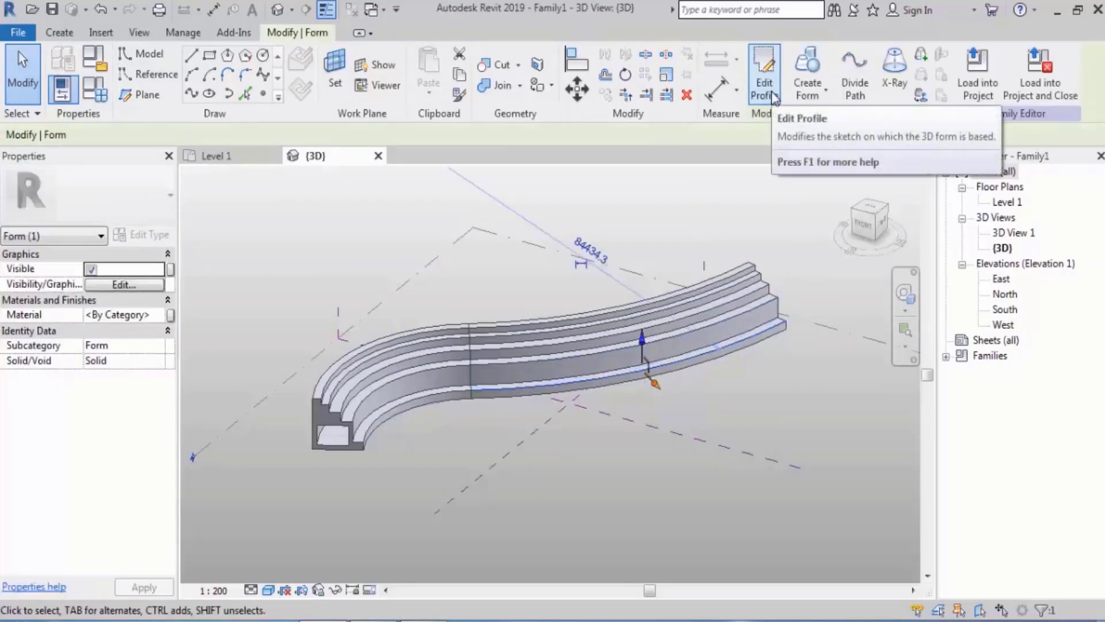
pyautogui.click(578, 505)
pyautogui.scroll(4, 298, 432)
pyautogui.moveTo(521, 415)
pyautogui.keyDown('shift'); pyautogui.mouseDown(button='middle')
pyautogui.moveTo(503, 427)
pyautogui.moveTo(455, 389)
pyautogui.moveTo(537, 401)
pyautogui.mouseUp(button='middle'); pyautogui.keyUp('shift')
pyautogui.scroll(3, 341, 304)
pyautogui.click(343, 312)
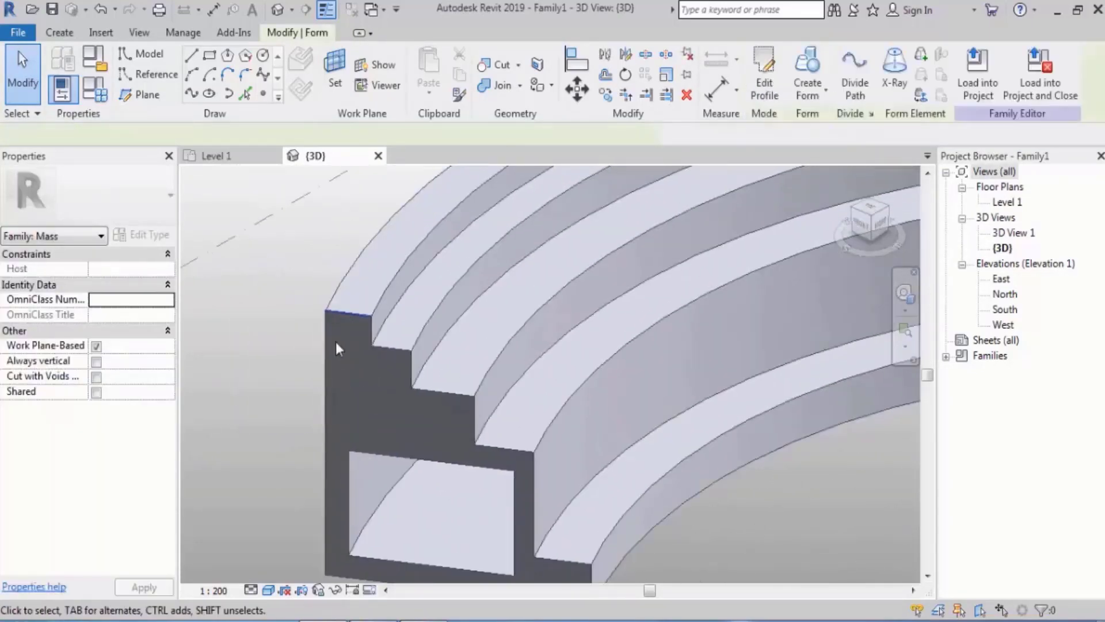
pyautogui.scroll(-3, 336, 346)
pyautogui.click(325, 346)
pyautogui.click(764, 82)
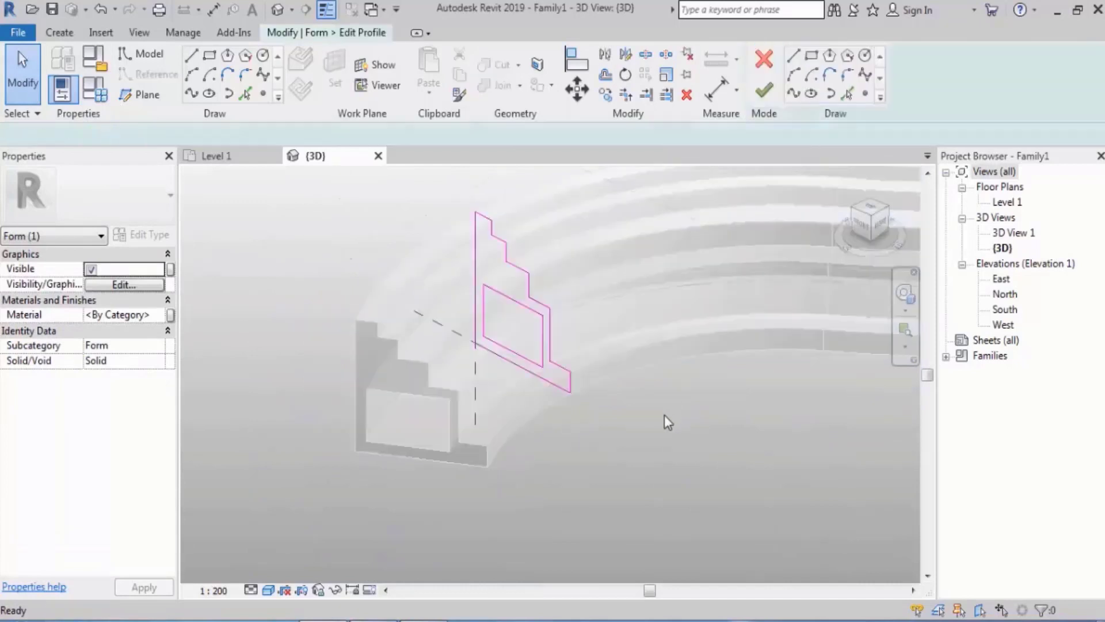
pyautogui.scroll(-2, 442, 450)
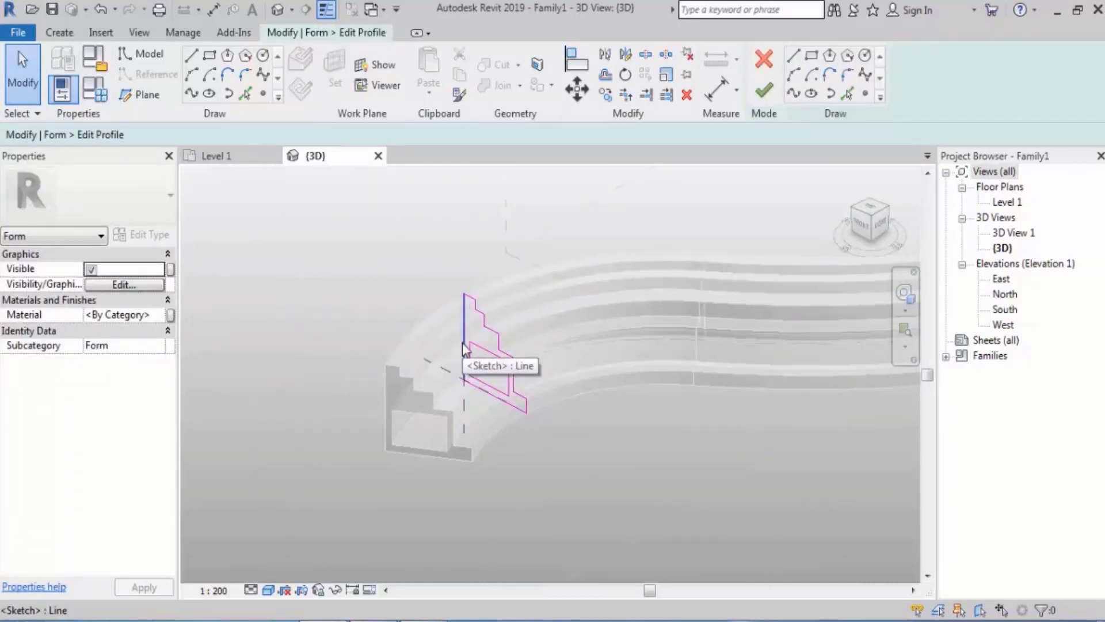
pyautogui.click(763, 89)
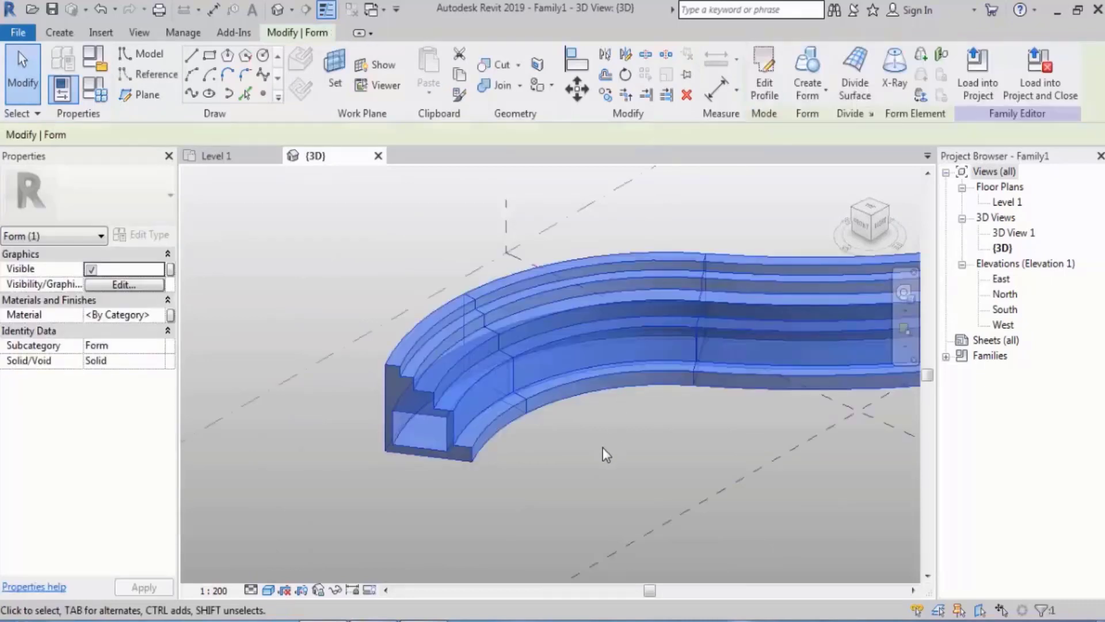
# Start Edit Profile with the whole form selected, pick its curved path for editing, and undo that pick
pyautogui.click(603, 448)
pyautogui.scroll(4, 417, 472)
pyautogui.keyDown('shift'); pyautogui.moveTo(417, 472); pyautogui.dragTo(482, 417, button='middle'); pyautogui.keyUp('shift')
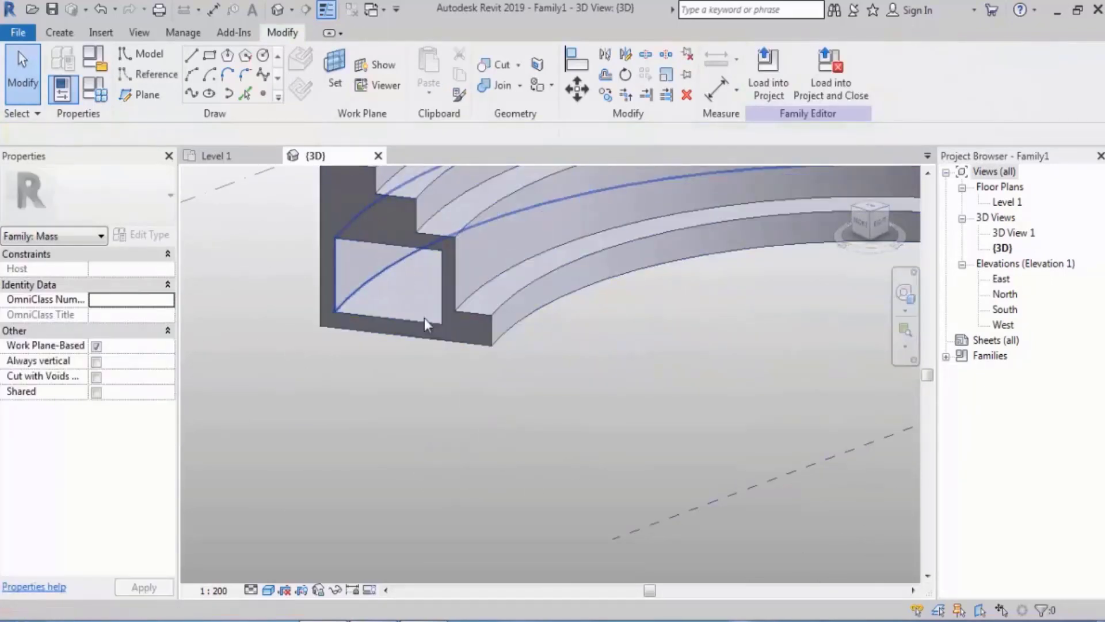
pyautogui.scroll(-2, 424, 318)
pyautogui.keyDown('shift'); pyautogui.moveTo(423, 318); pyautogui.dragTo(418, 324, button='middle'); pyautogui.keyUp('shift')
pyautogui.click(378, 266)
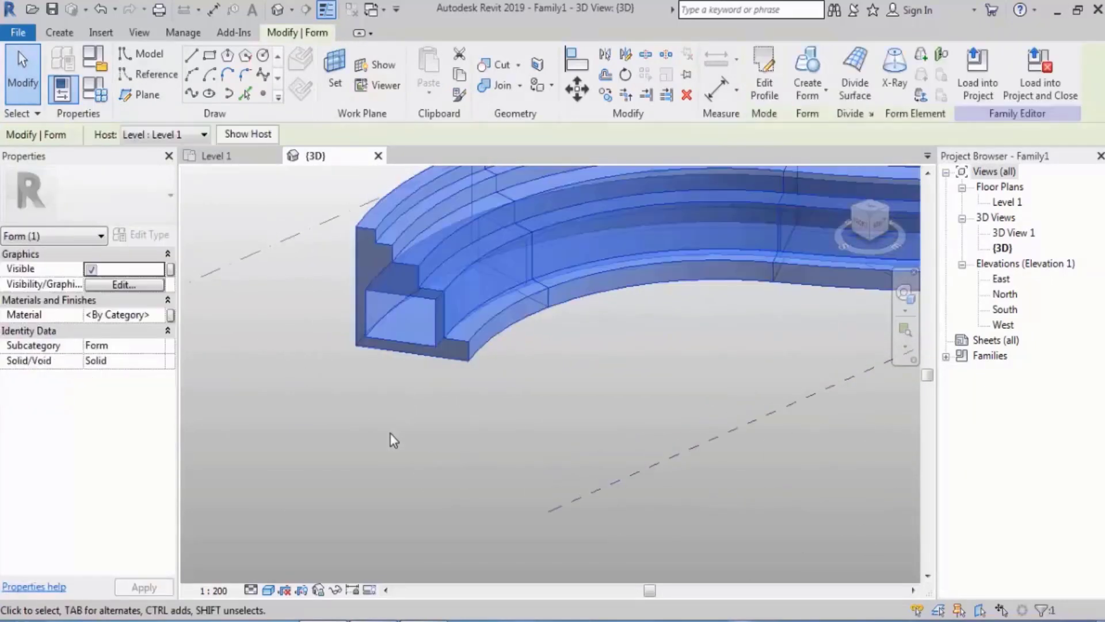
pyautogui.scroll(-3, 390, 439)
pyautogui.click(764, 86)
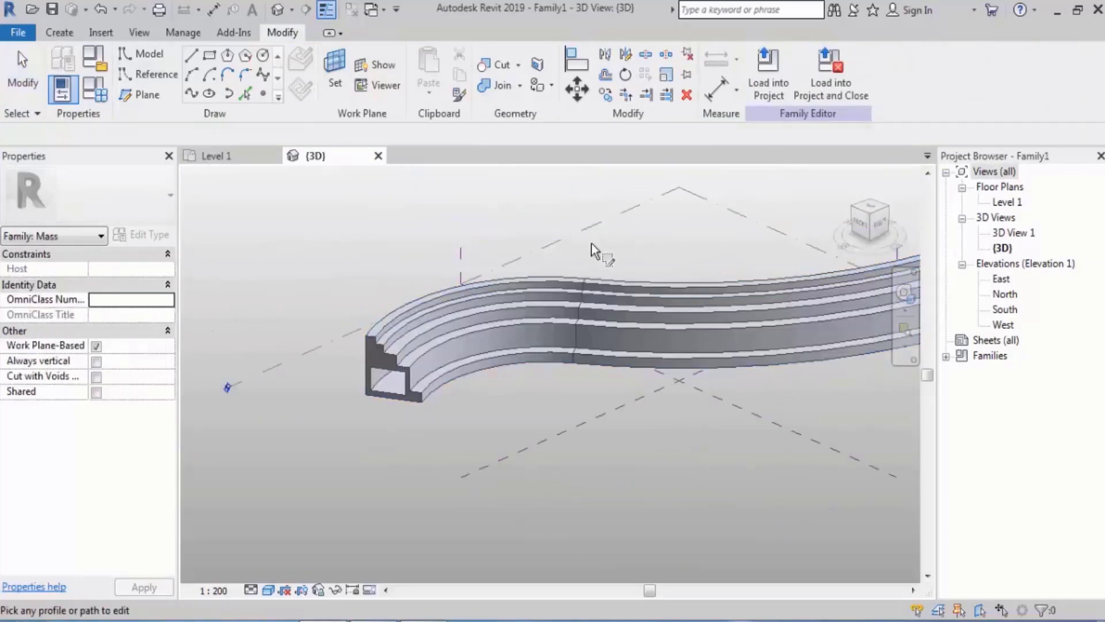
pyautogui.scroll(-2, 382, 283)
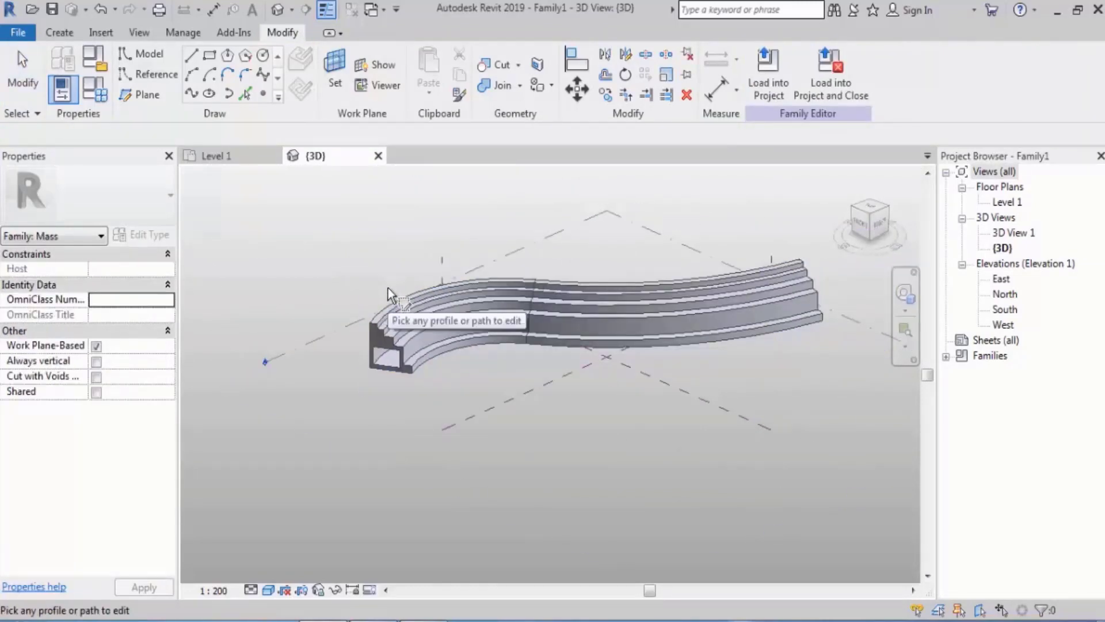
pyautogui.scroll(3, 408, 378)
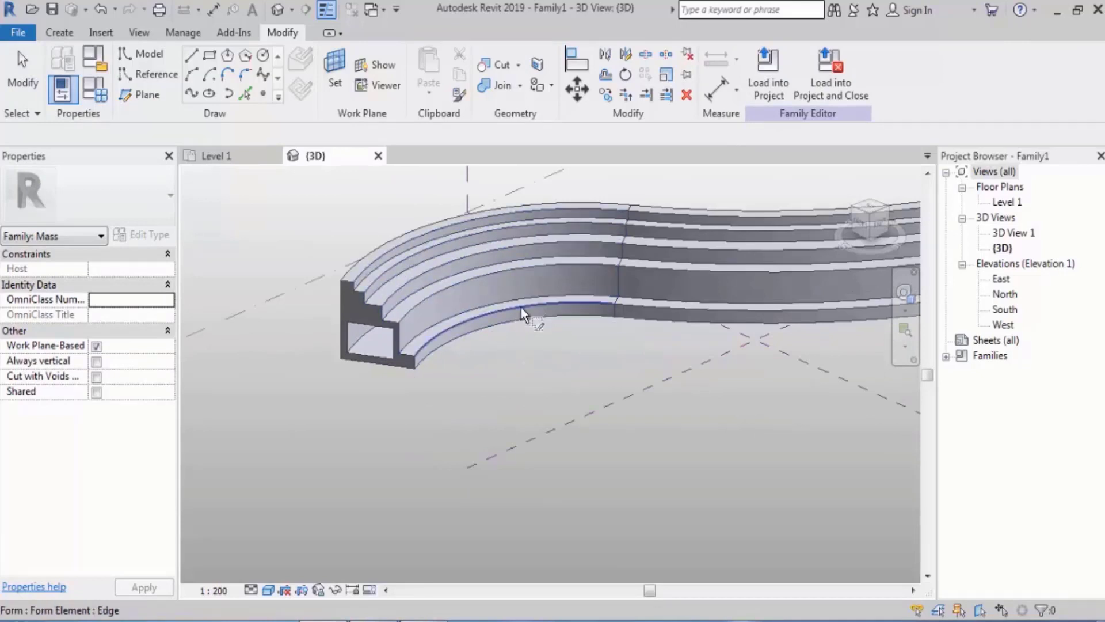
pyautogui.click(521, 262)
pyautogui.hotkey('ctrl', 'z')
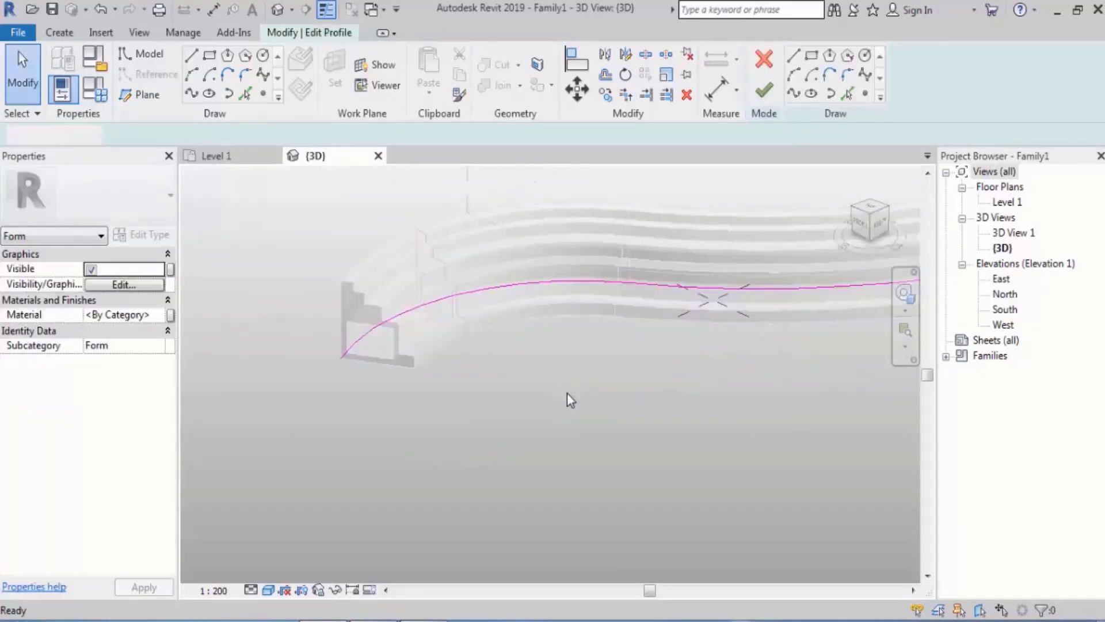
# Pick the stepped end profile for editing instead of the path, finish the sketch unchanged, and deselect the form
pyautogui.scroll(2, 363, 308)
pyautogui.click(363, 303)
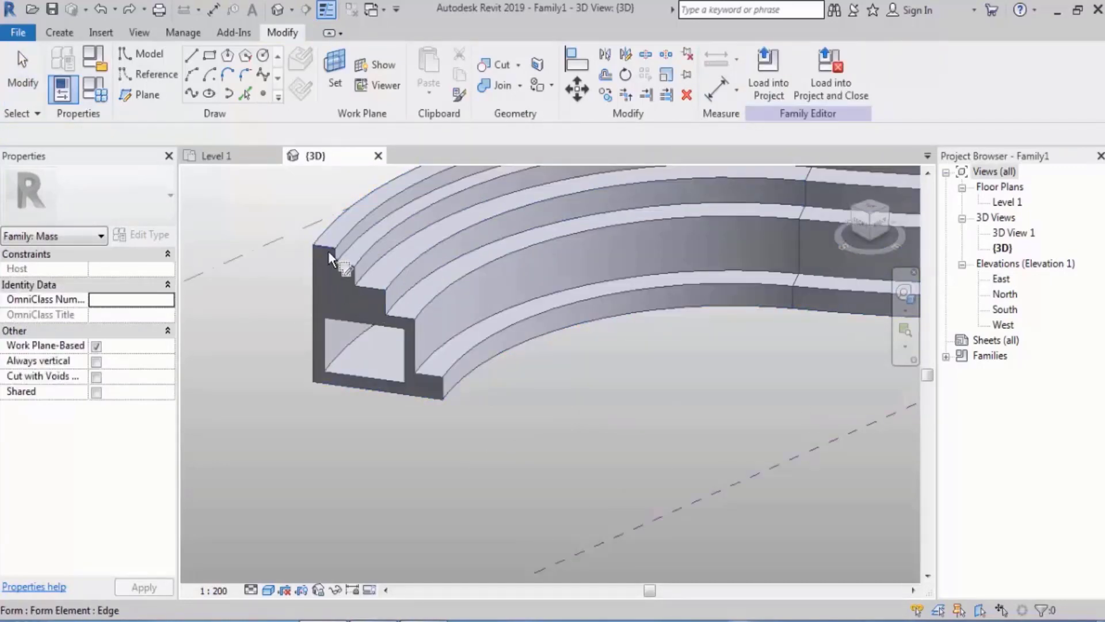
pyautogui.click(328, 251)
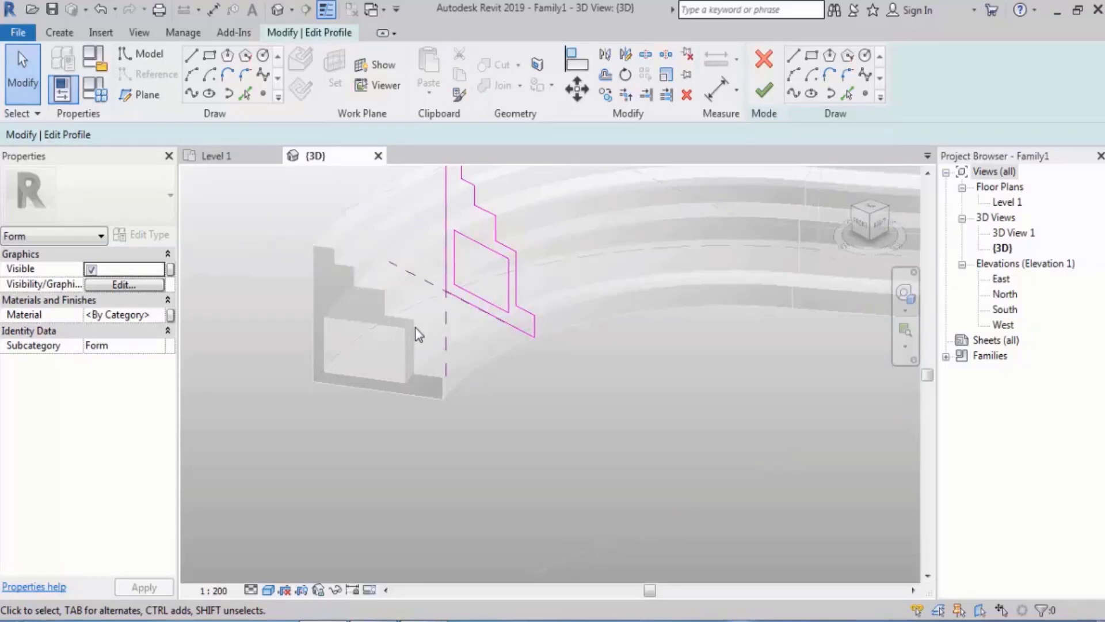
pyautogui.click(764, 91)
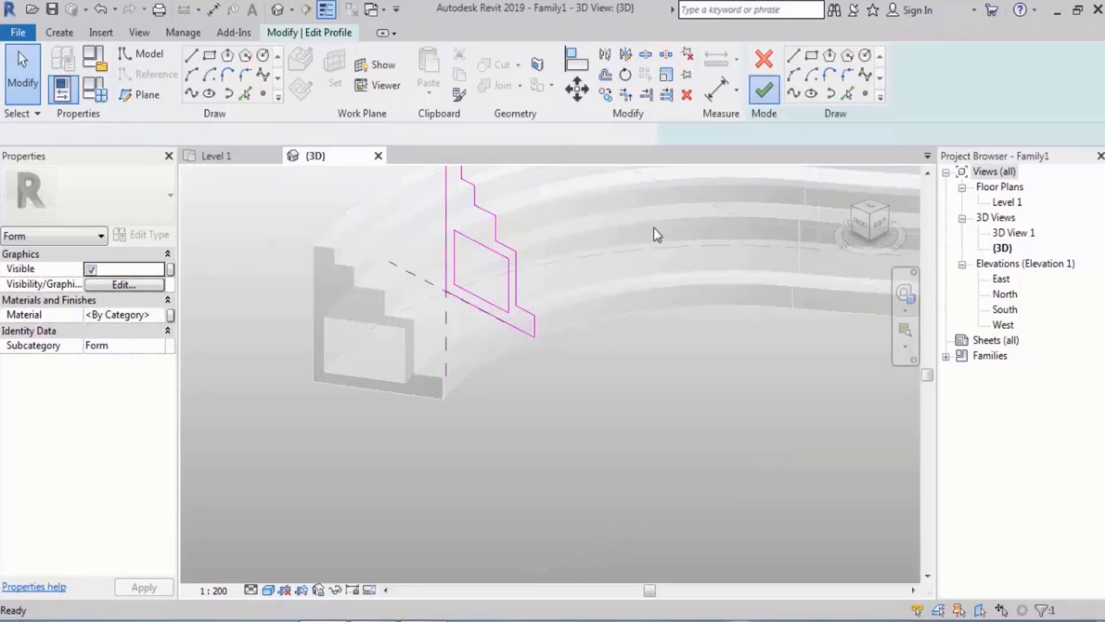
pyautogui.scroll(-2, 339, 437)
pyautogui.click(307, 409)
# Select everything around the form and filter the selection down to the Form category only
pyautogui.scroll(-4, 468, 425)
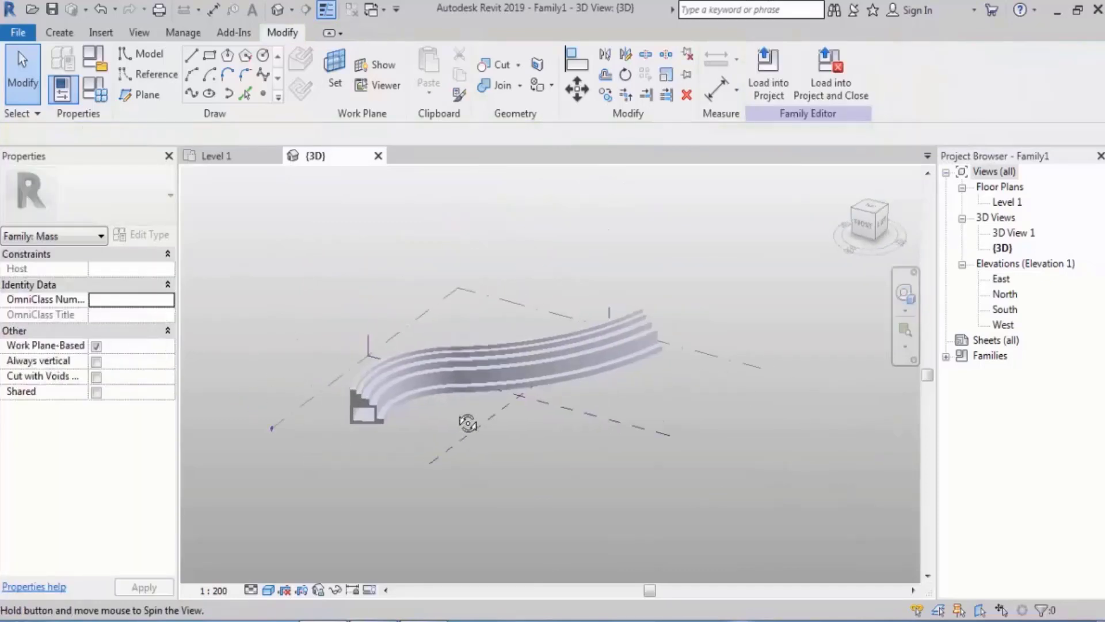
pyautogui.moveTo(628, 414); pyautogui.dragTo(549, 388, button='middle')
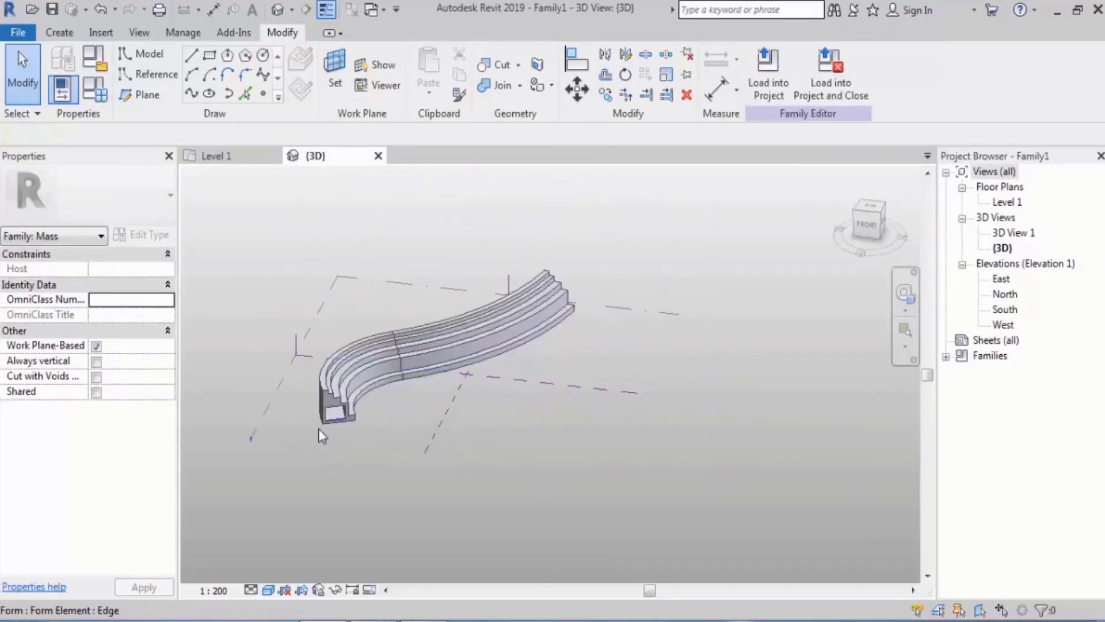
pyautogui.moveTo(295, 454); pyautogui.dragTo(592, 259)
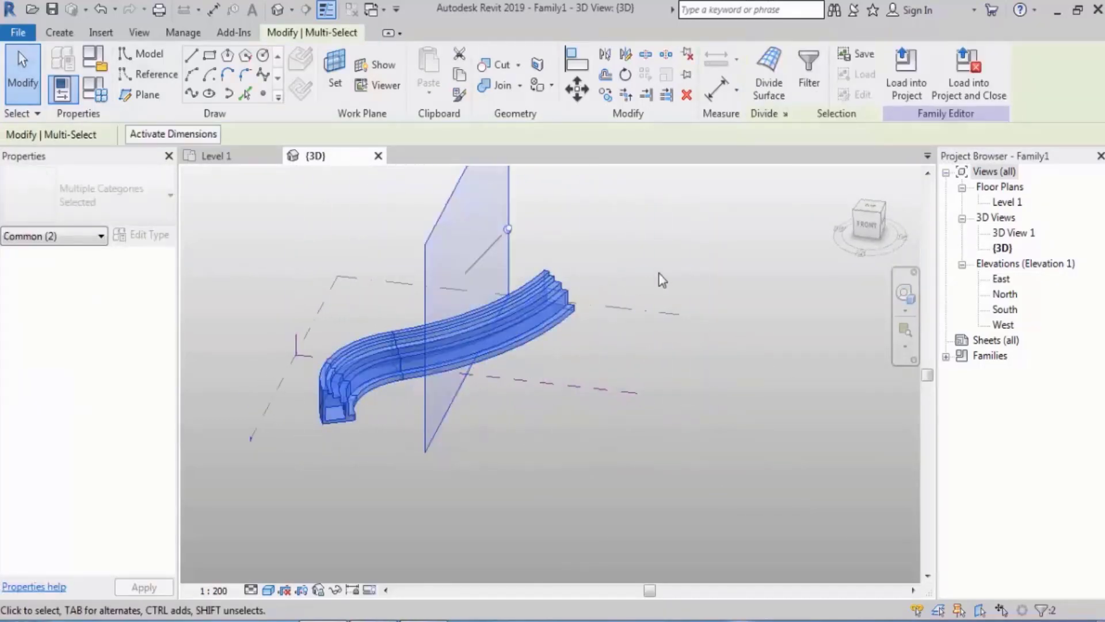
pyautogui.click(809, 75)
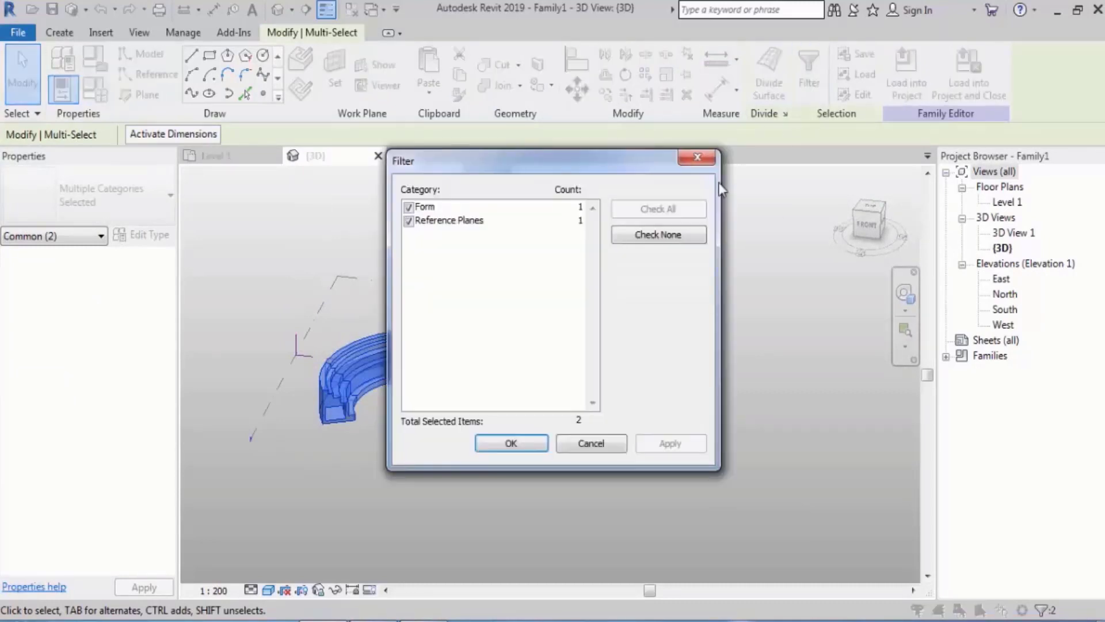
pyautogui.click(642, 235)
pyautogui.click(408, 207)
pyautogui.click(478, 439)
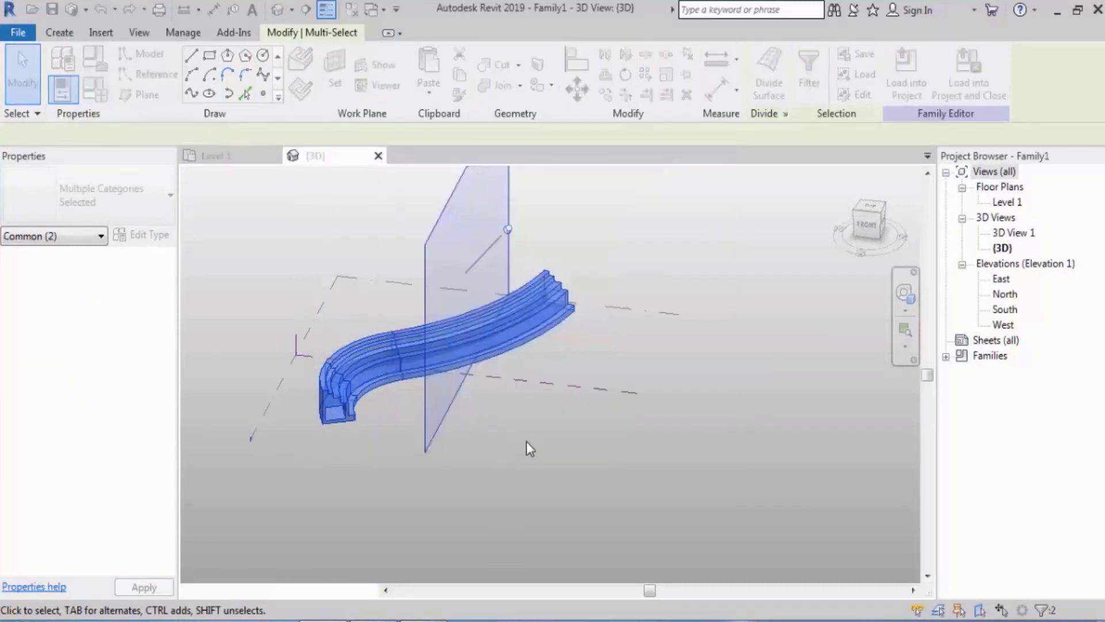
# Move the selected form away from its original position, roughly parallel to the front reference plane, and deselect it
pyautogui.click(577, 89)
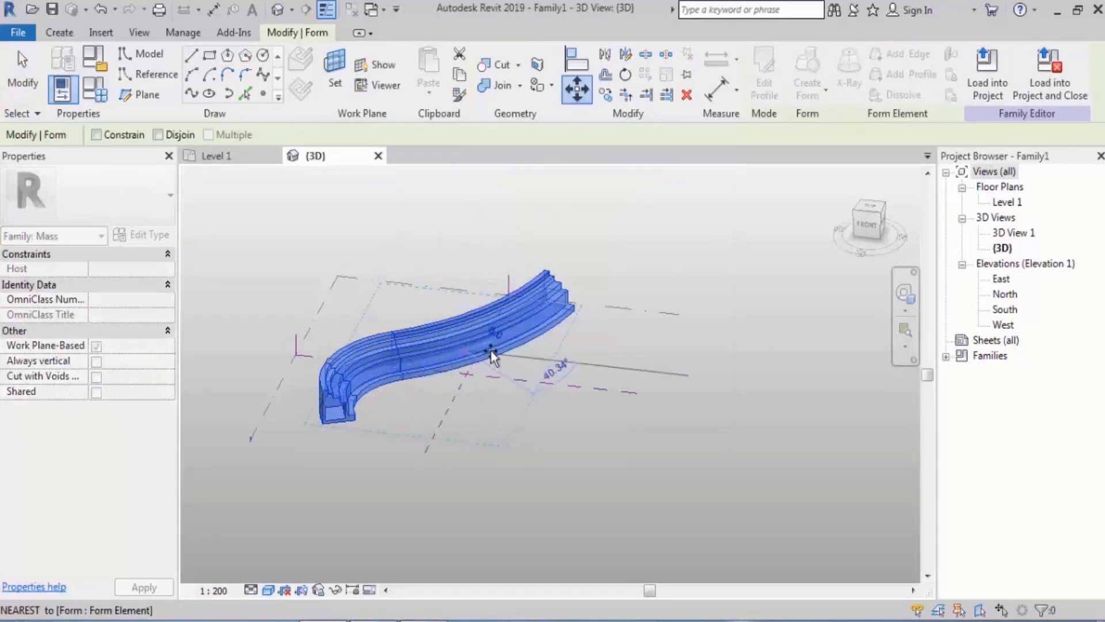
pyautogui.click(493, 350)
pyautogui.click(625, 352)
pyautogui.click(723, 429)
# Select the whole form element instead of a single edge and move it about 48000 farther from the reference planes
pyautogui.moveTo(739, 395); pyautogui.dragTo(549, 381, button='middle')
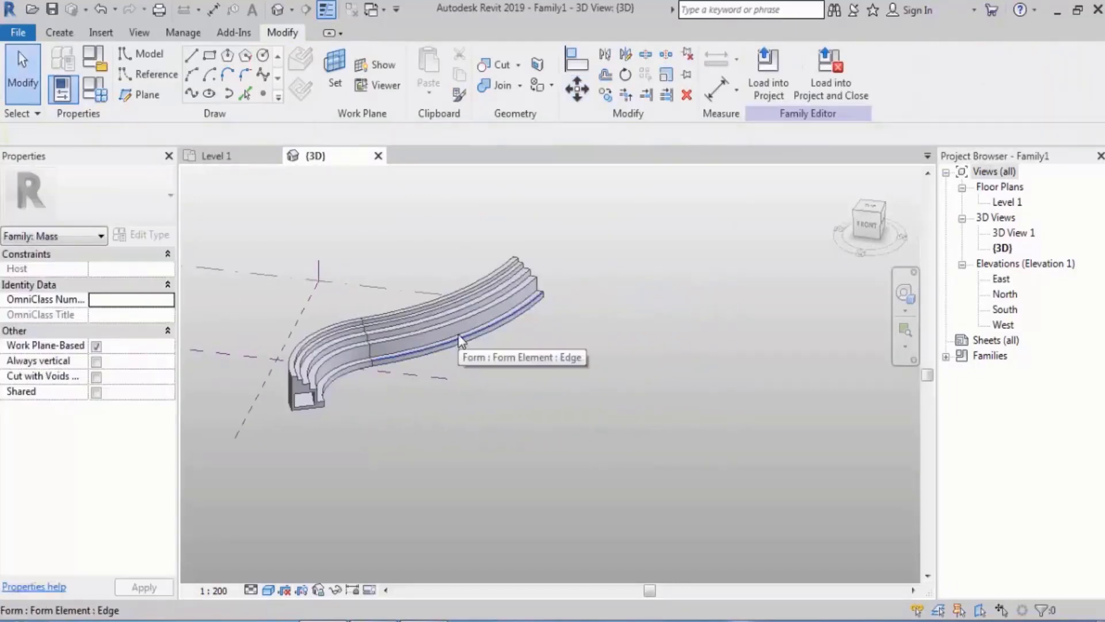
pyautogui.press('Tab')
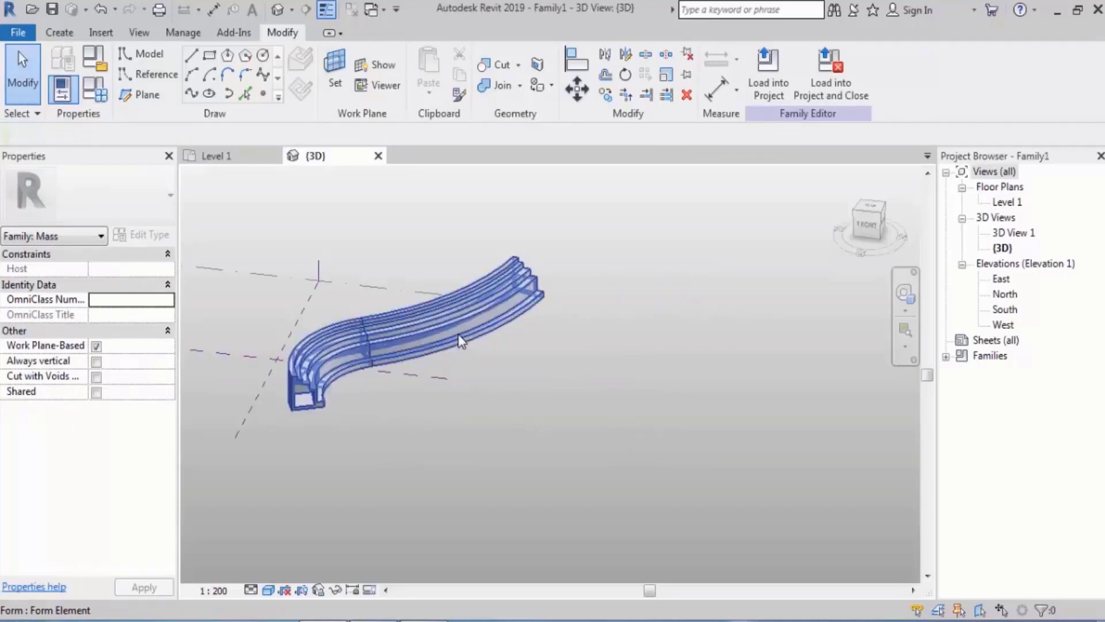
pyautogui.click(459, 340)
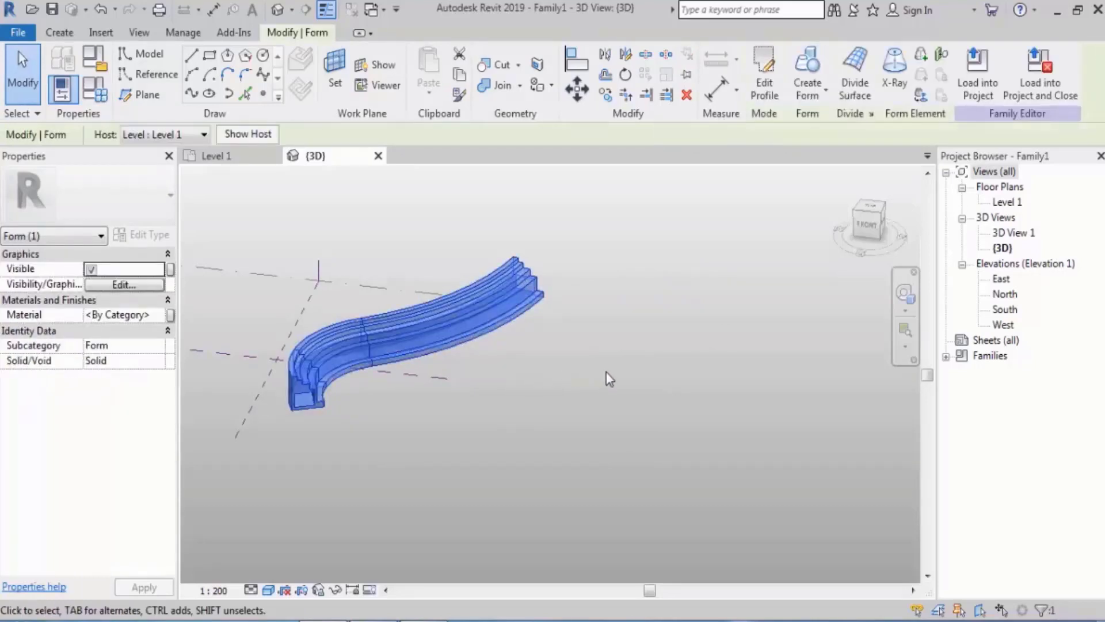
pyautogui.moveTo(606, 371); pyautogui.dragTo(583, 322, button='middle')
pyautogui.click(577, 89)
pyautogui.click(467, 287)
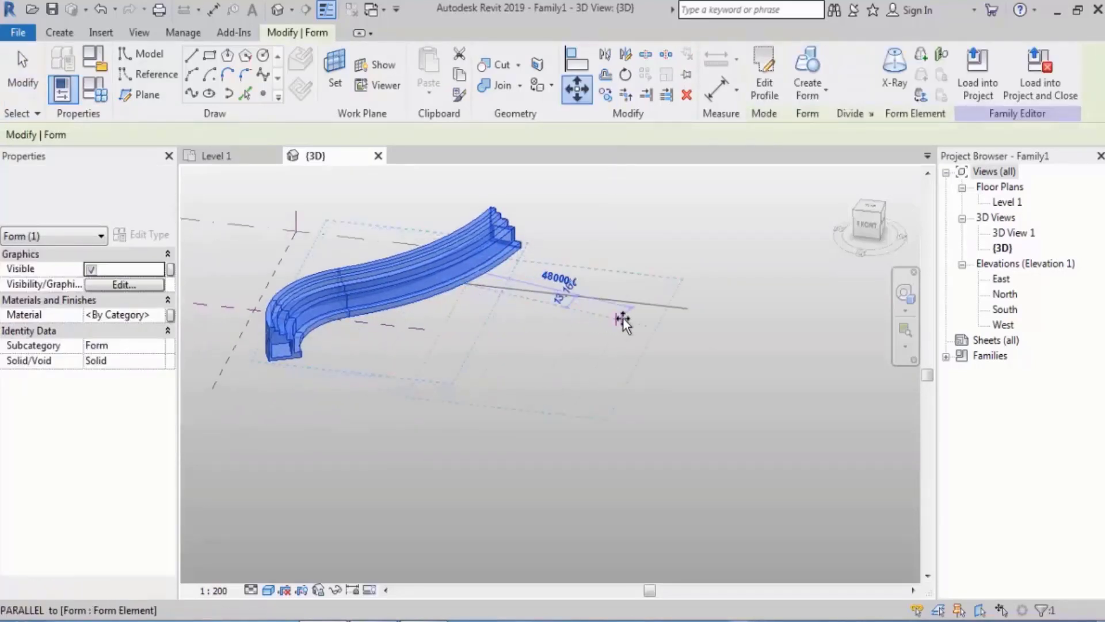
pyautogui.click(630, 316)
# Delete the moved form, and undo the deletion
pyautogui.click(686, 95)
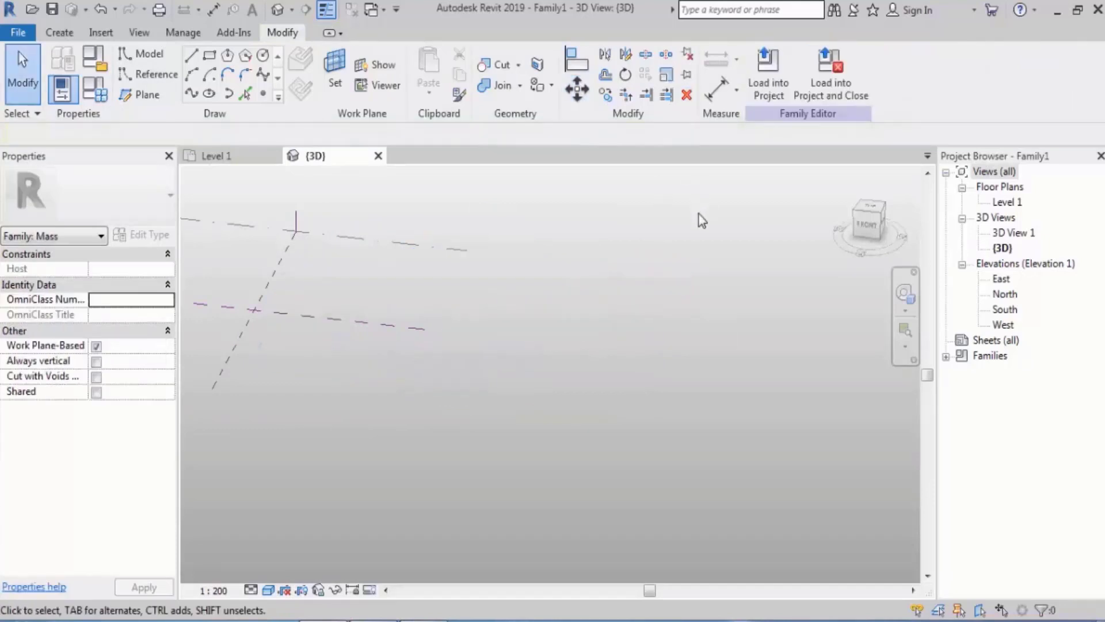
pyautogui.hotkey('ctrl', 'z')
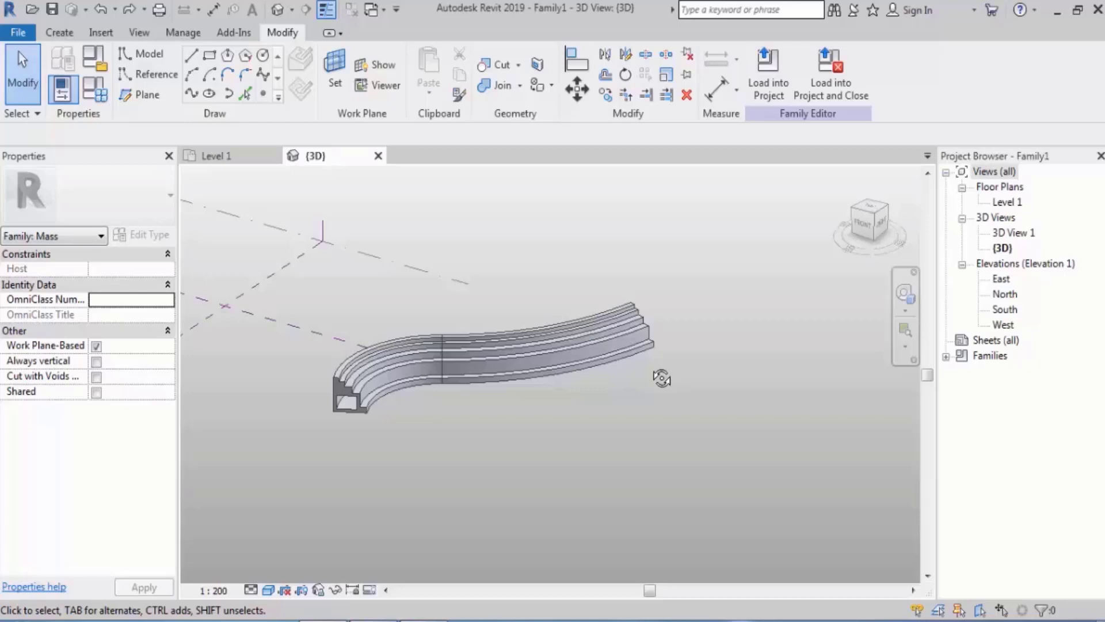
# Delete the stepped profile and its reference point from the S-curve path
pyautogui.moveTo(662, 379); pyautogui.dragTo(595, 359, button='middle')
pyautogui.scroll(4, 662, 378)
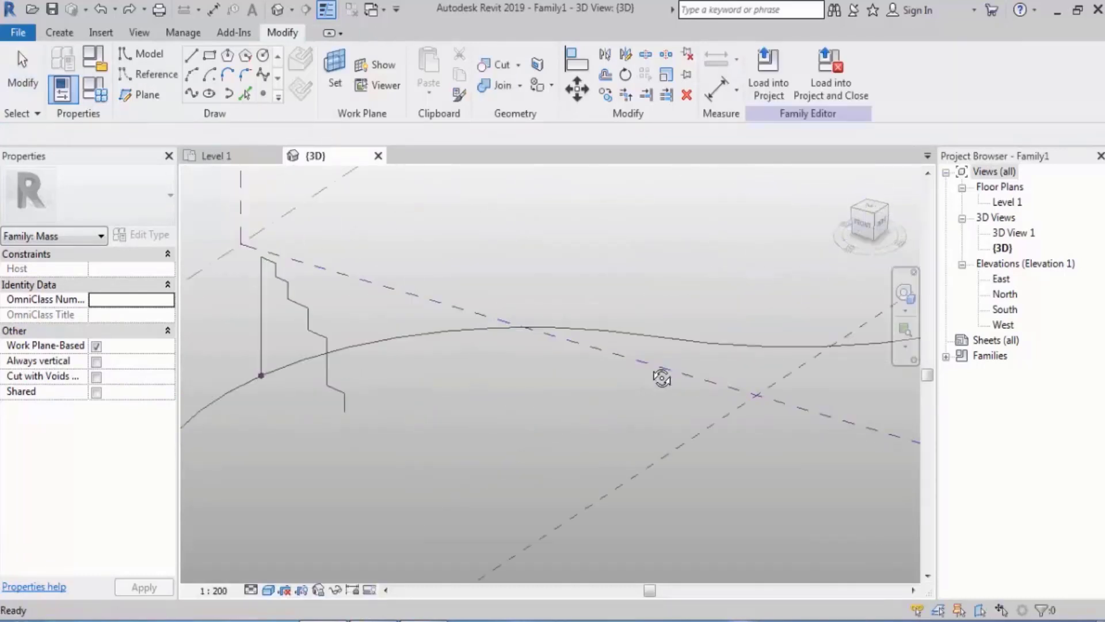
pyautogui.scroll(-2, 576, 368)
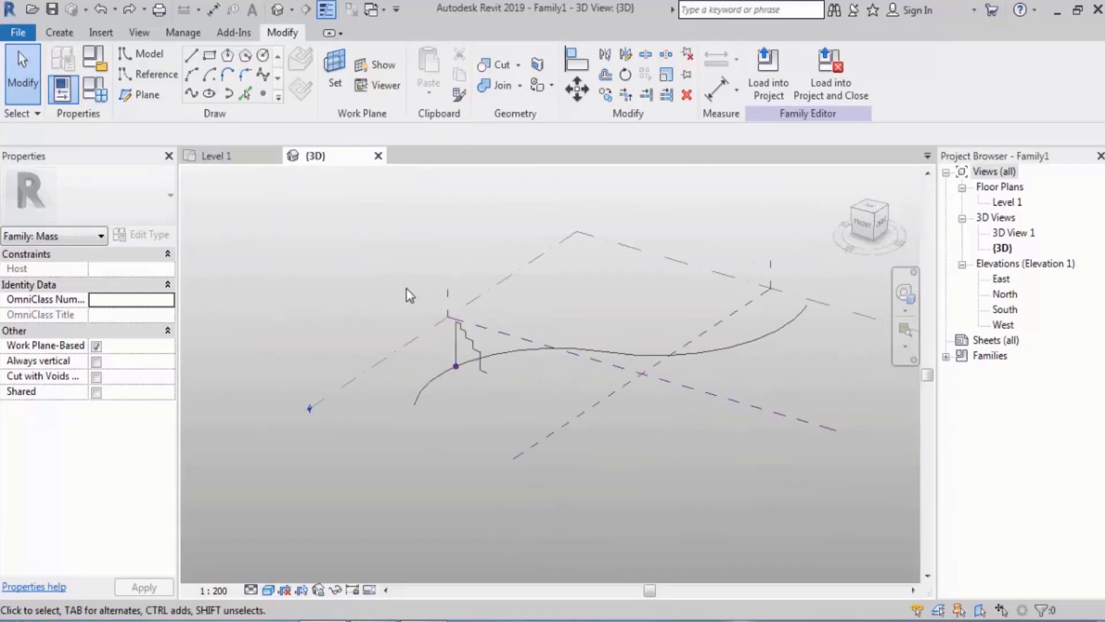
pyautogui.moveTo(406, 284); pyautogui.dragTo(495, 390)
pyautogui.press('Delete')
# Delete the second arc of the S-curve path, keeping only the first arc
pyautogui.moveTo(738, 325); pyautogui.dragTo(659, 395, button='middle')
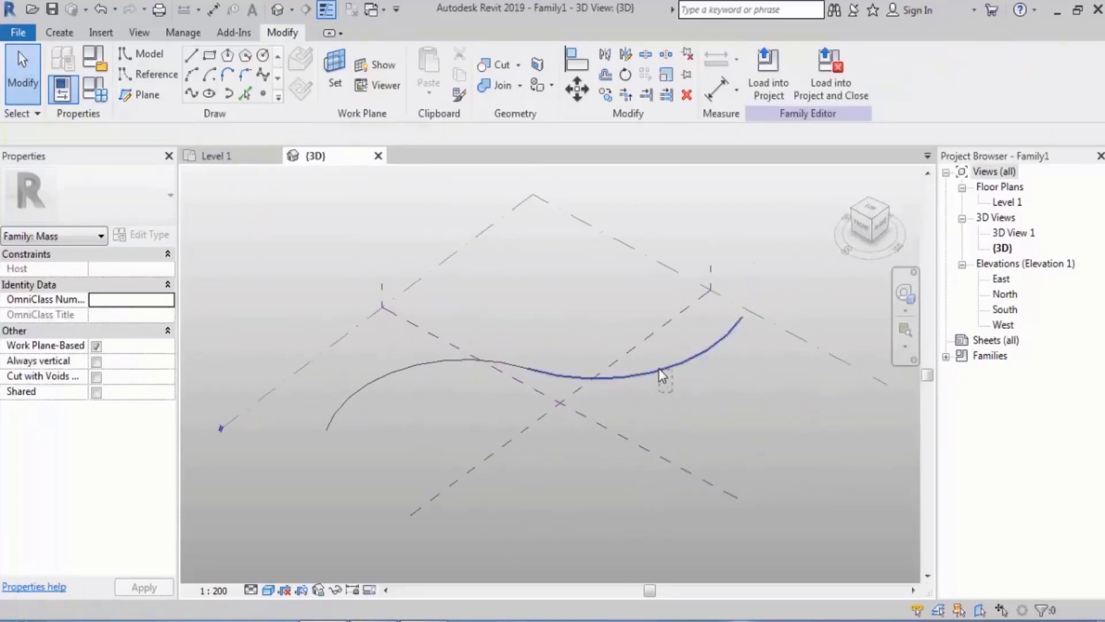
pyautogui.click(658, 368)
pyautogui.click(428, 406)
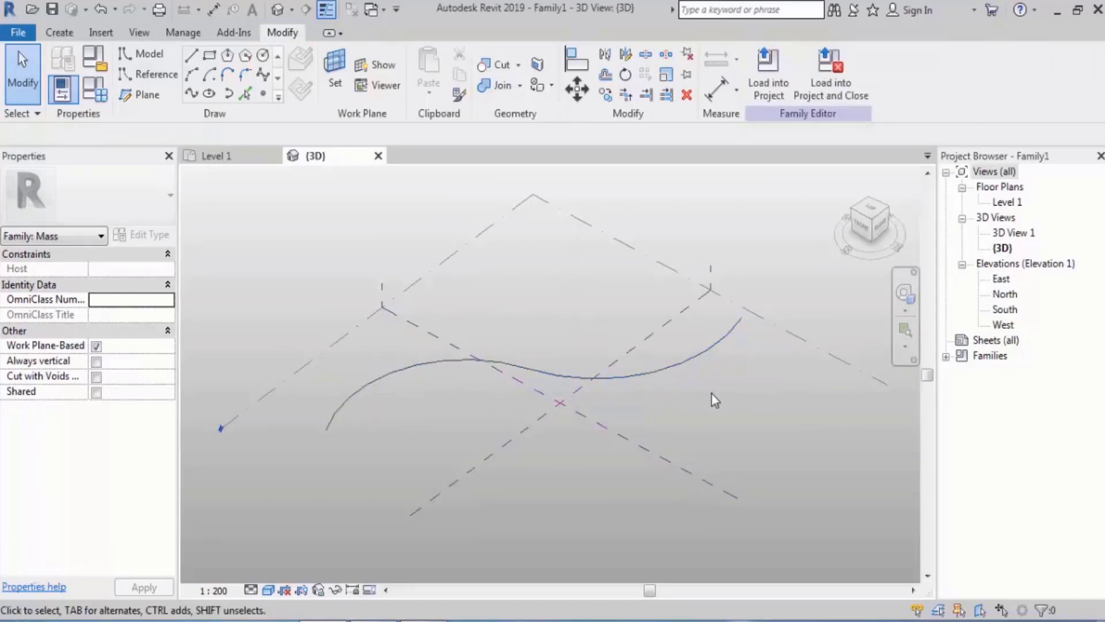
pyautogui.click(673, 345)
pyautogui.press('Delete')
# Draw a straight model line about 106000 long behind the arc, and delete it
pyautogui.moveTo(580, 382); pyautogui.dragTo(510, 366, button='middle')
pyautogui.click(191, 55)
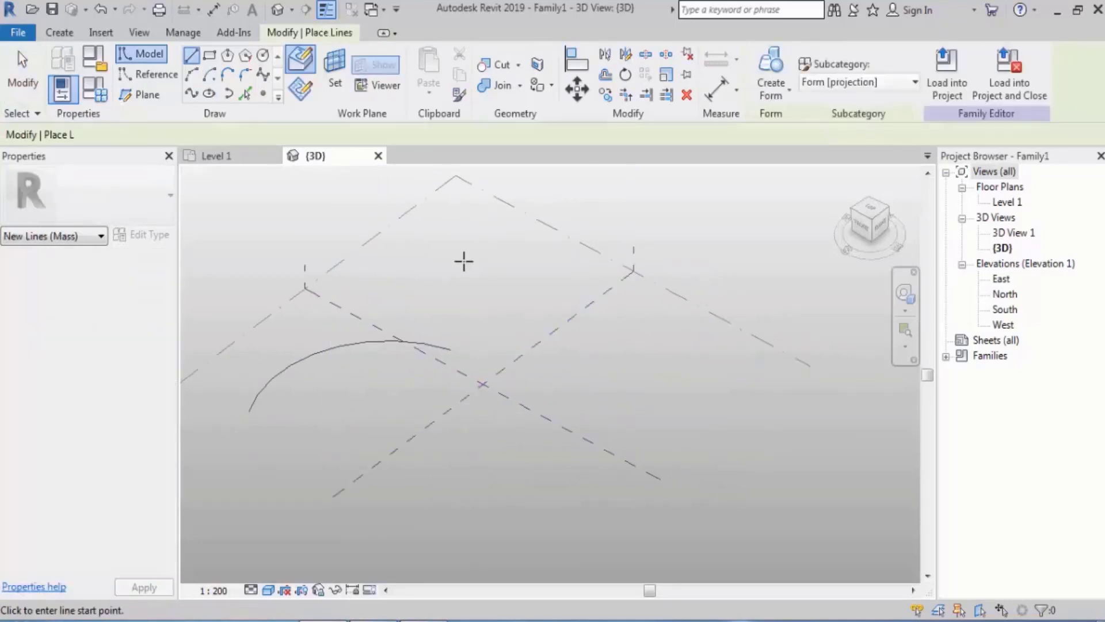
pyautogui.click(463, 260)
pyautogui.click(714, 216)
pyautogui.press('Escape')
pyautogui.press('Escape')
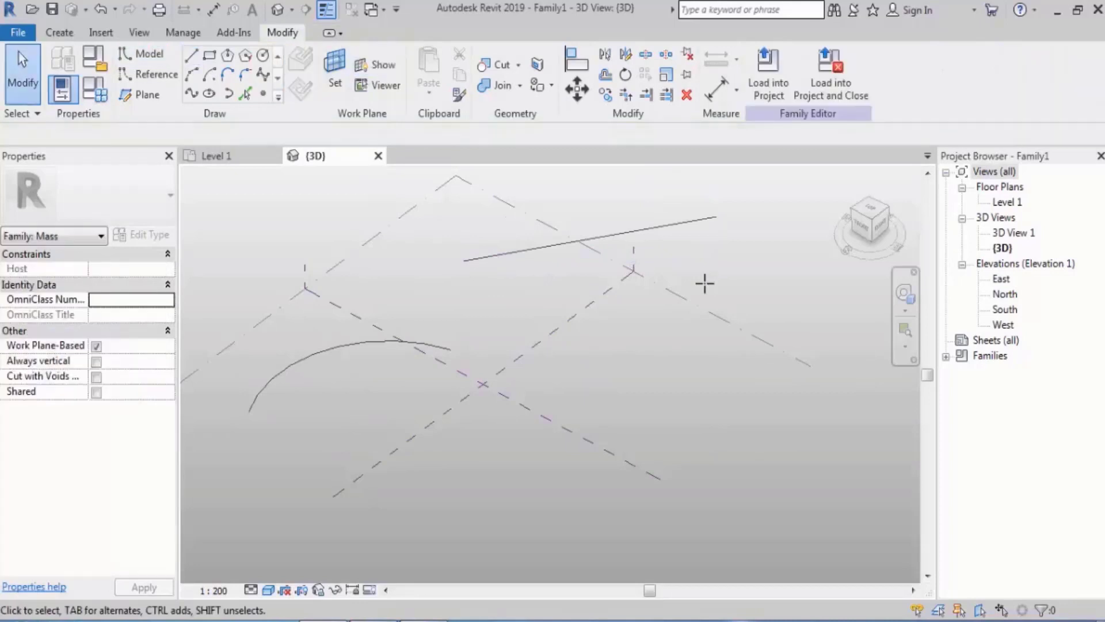
pyautogui.click(703, 222)
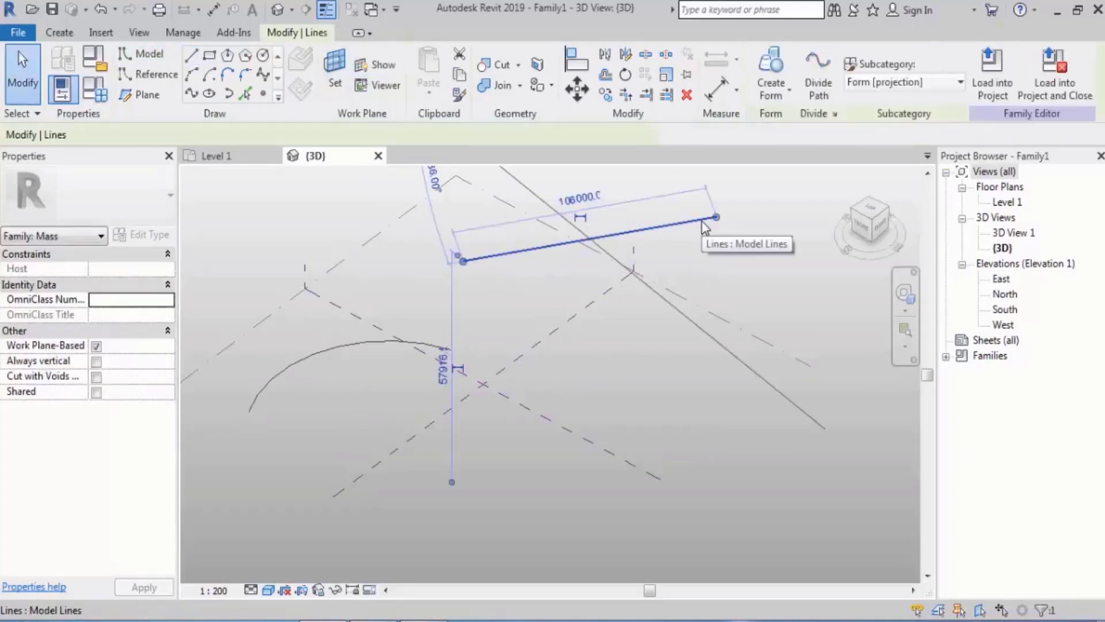
pyautogui.press('Delete')
# Place four reference points on the arc using Draw on Face: one at each end and two in between
pyautogui.keyDown('shift'); pyautogui.moveTo(399, 361); pyautogui.dragTo(509, 342, button='middle'); pyautogui.keyUp('shift')
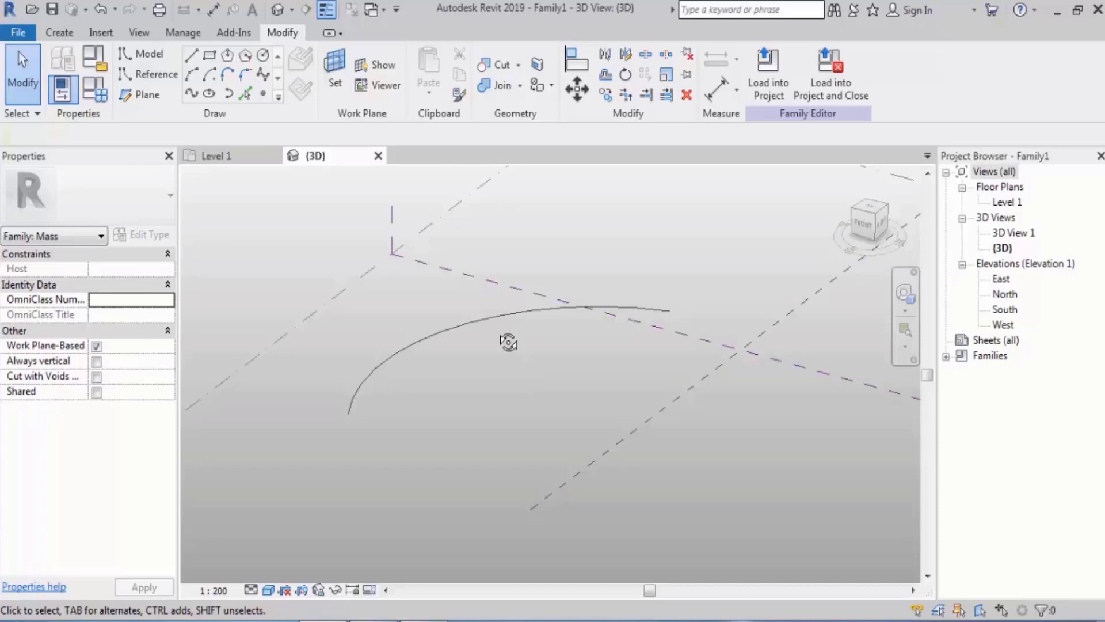
pyautogui.moveTo(518, 274); pyautogui.dragTo(509, 274, button='middle')
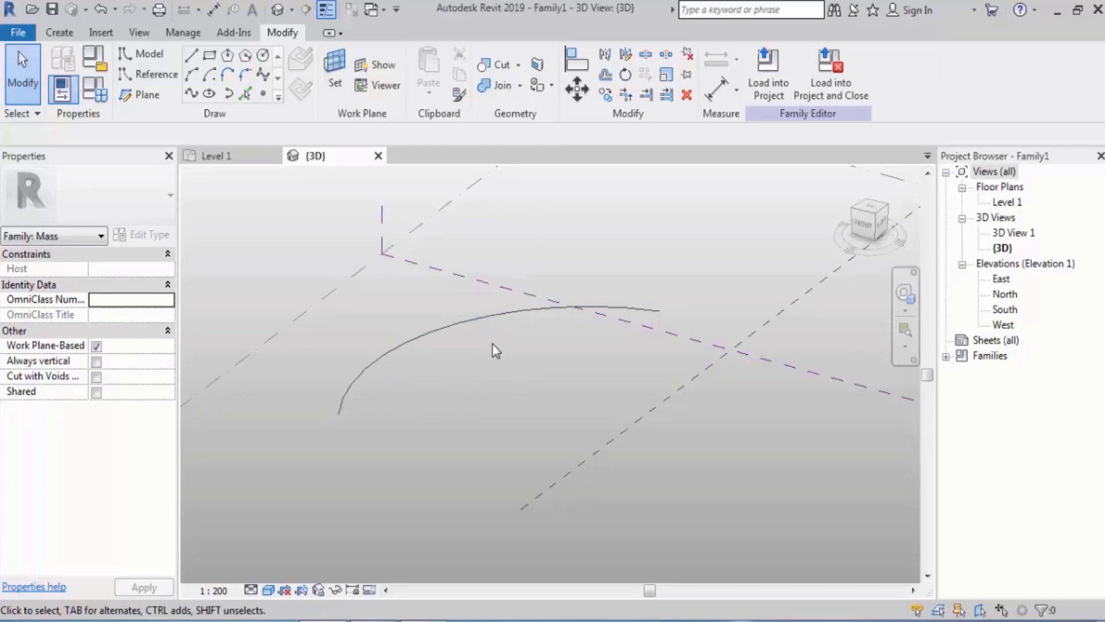
pyautogui.click(263, 95)
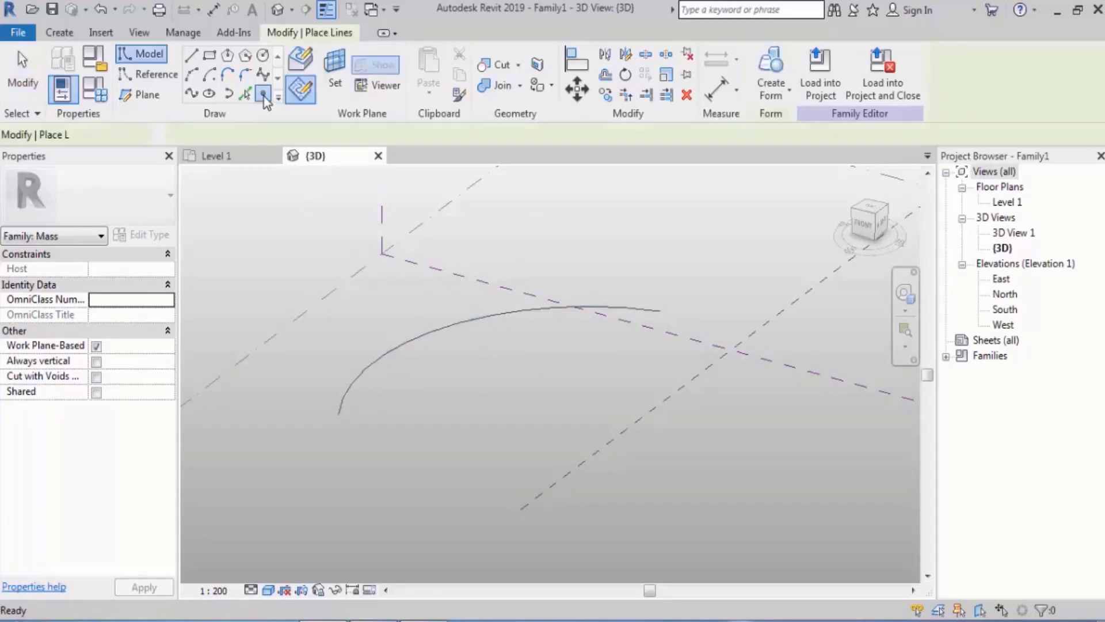
pyautogui.click(310, 64)
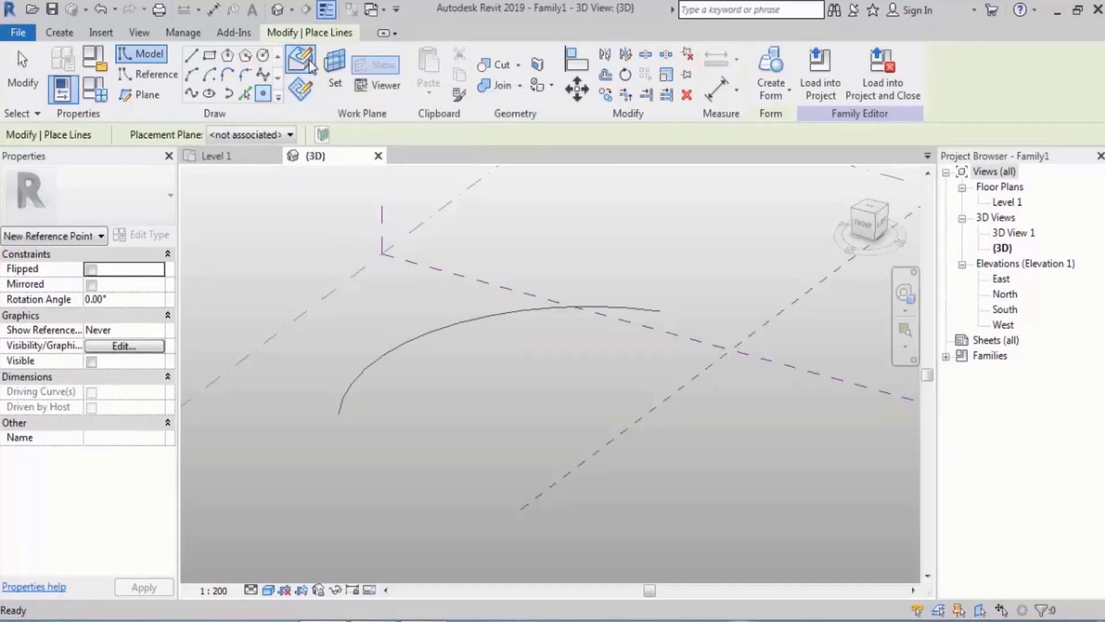
pyautogui.click(340, 414)
pyautogui.click(405, 344)
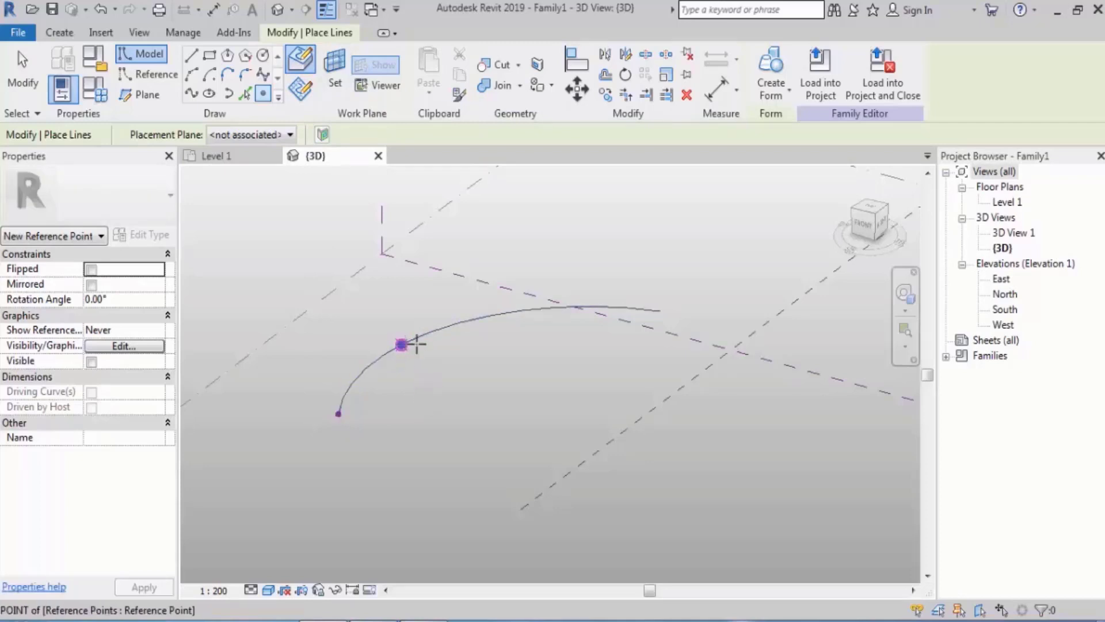
pyautogui.click(531, 310)
pyautogui.click(661, 311)
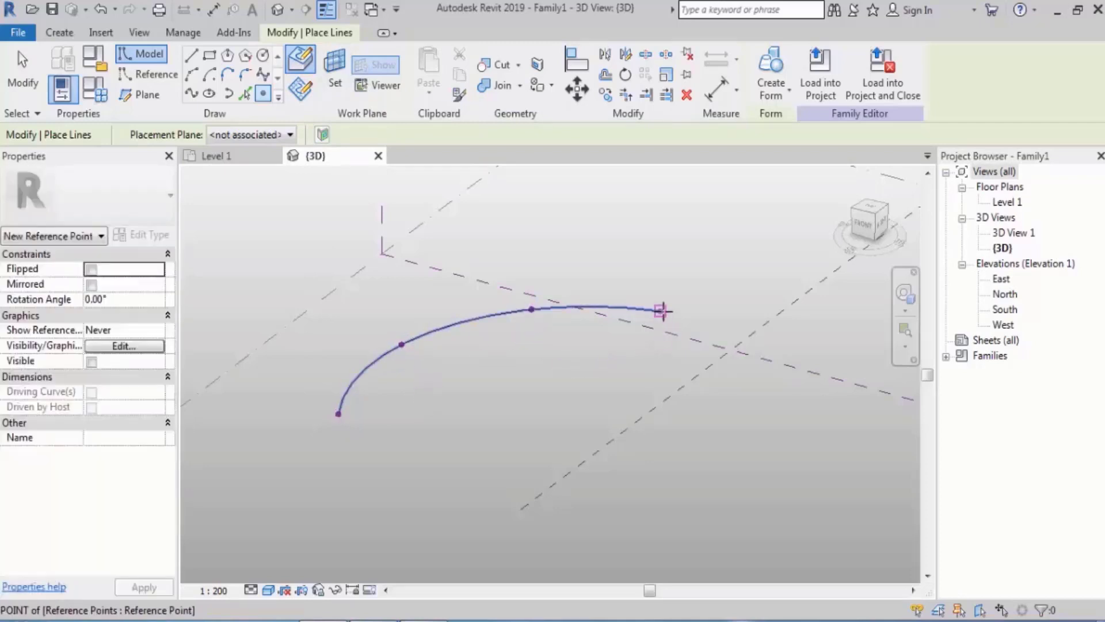
pyautogui.press('Escape')
pyautogui.press('Escape')
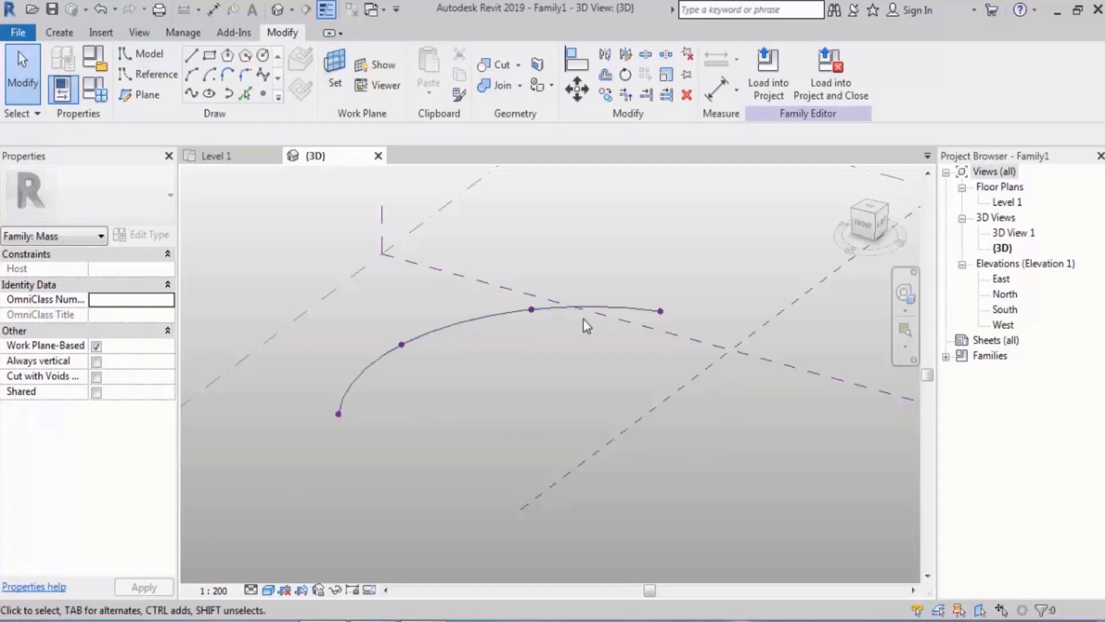
# Activate the work plane of the reference point at the arc's start
pyautogui.scroll(3, 369, 457)
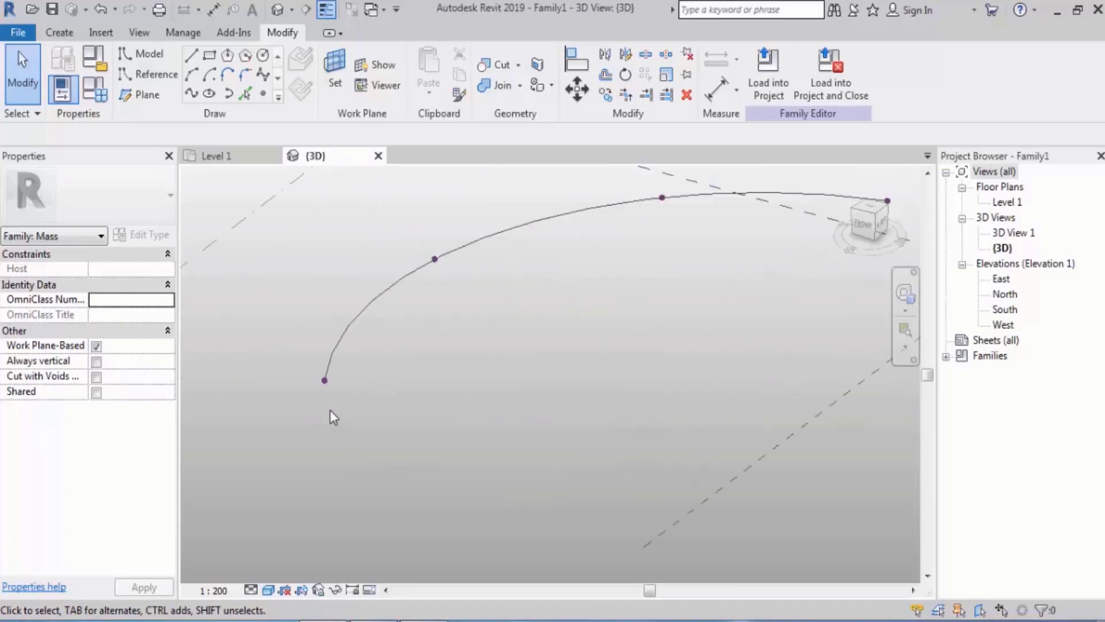
pyautogui.click(325, 380)
pyautogui.keyDown('shift'); pyautogui.moveTo(420, 395); pyautogui.dragTo(461, 371, button='middle'); pyautogui.keyUp('shift')
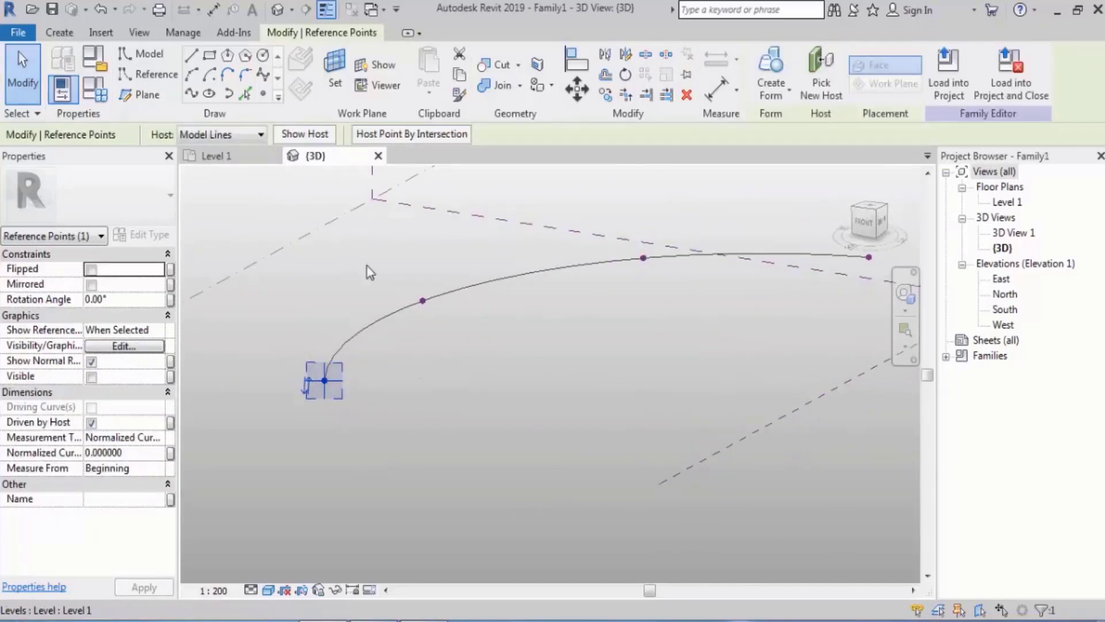
pyautogui.moveTo(444, 334); pyautogui.dragTo(363, 333, button='middle')
# Examine the start point's work plane in an enlarged workplane viewer, and close the viewer
pyautogui.click(384, 87)
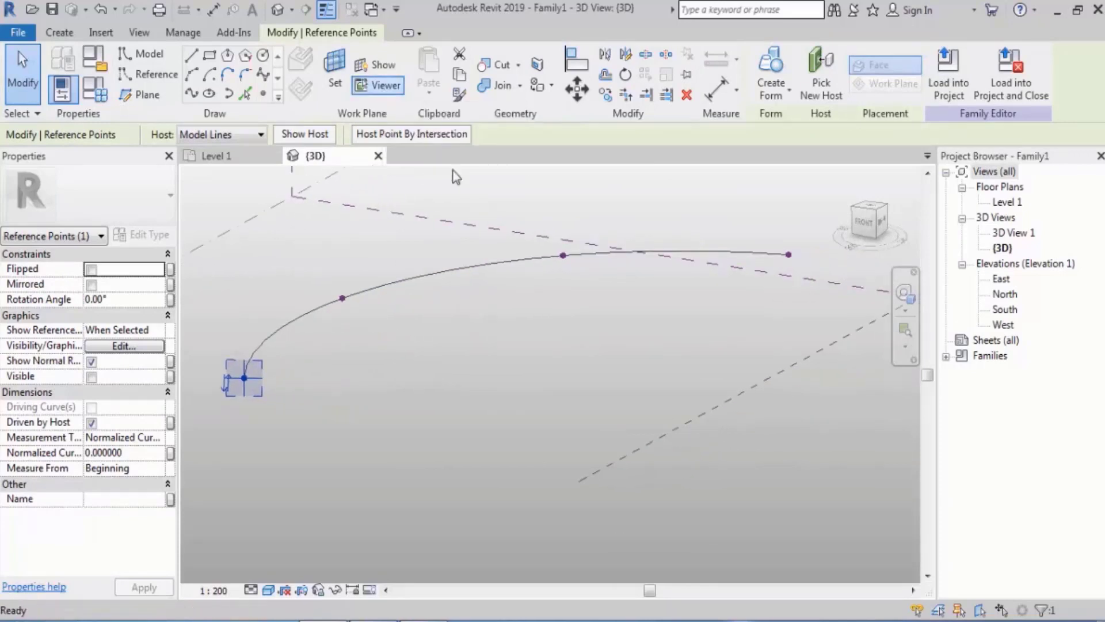
pyautogui.moveTo(410, 262); pyautogui.dragTo(526, 175)
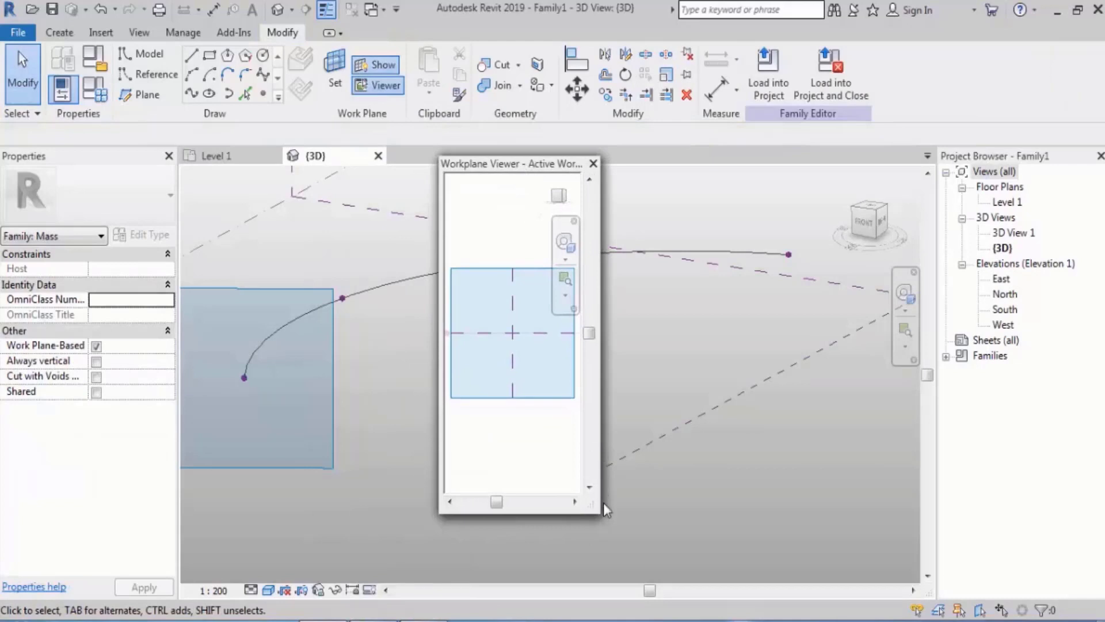
pyautogui.moveTo(594, 509); pyautogui.dragTo(831, 545)
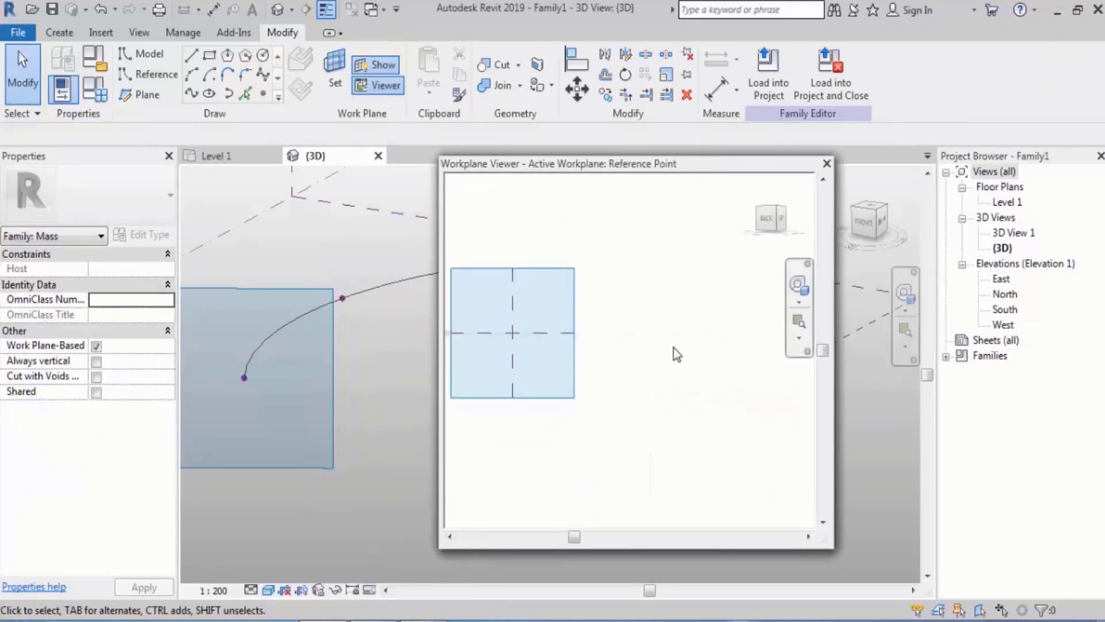
pyautogui.moveTo(674, 353); pyautogui.dragTo(728, 375, button='middle')
pyautogui.scroll(3, 629, 356)
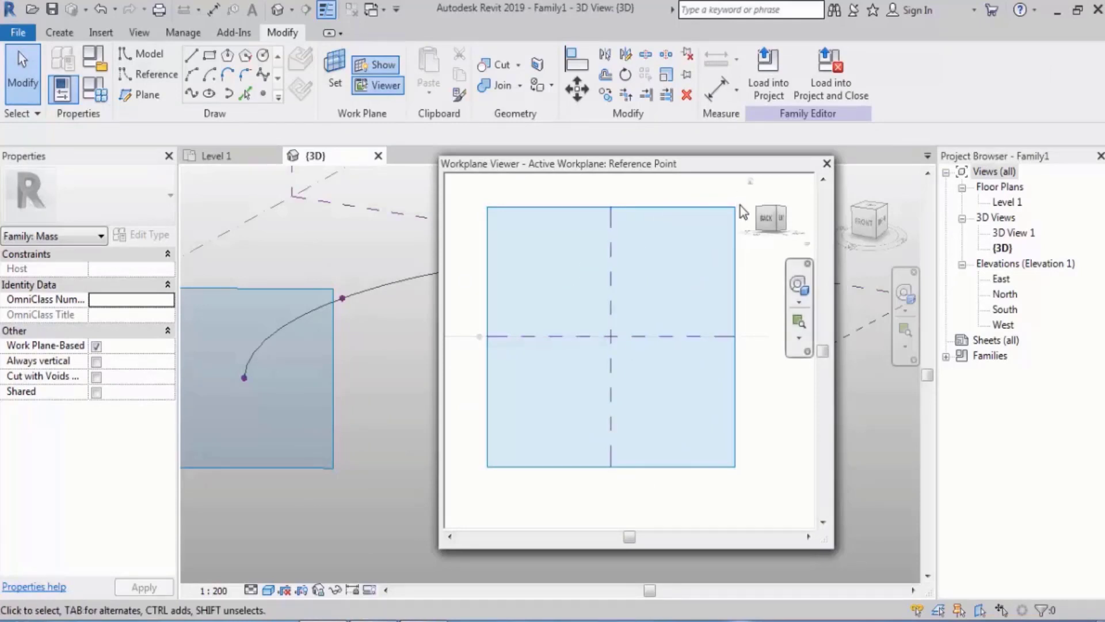
pyautogui.click(827, 165)
# Sketch a narrow rectangle about 19200 high on the start point's work plane, beginning at the arc's endpoint
pyautogui.moveTo(405, 436); pyautogui.dragTo(538, 385, button='middle')
pyautogui.scroll(2, 389, 303)
pyautogui.moveTo(406, 287); pyautogui.dragTo(404, 347, button='middle')
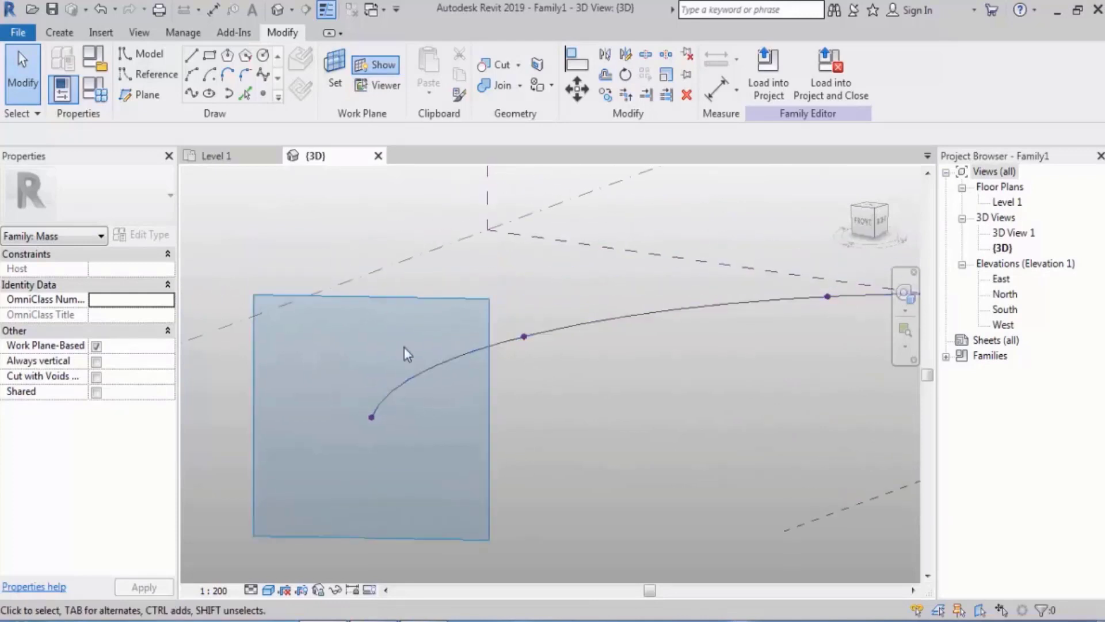
pyautogui.click(209, 54)
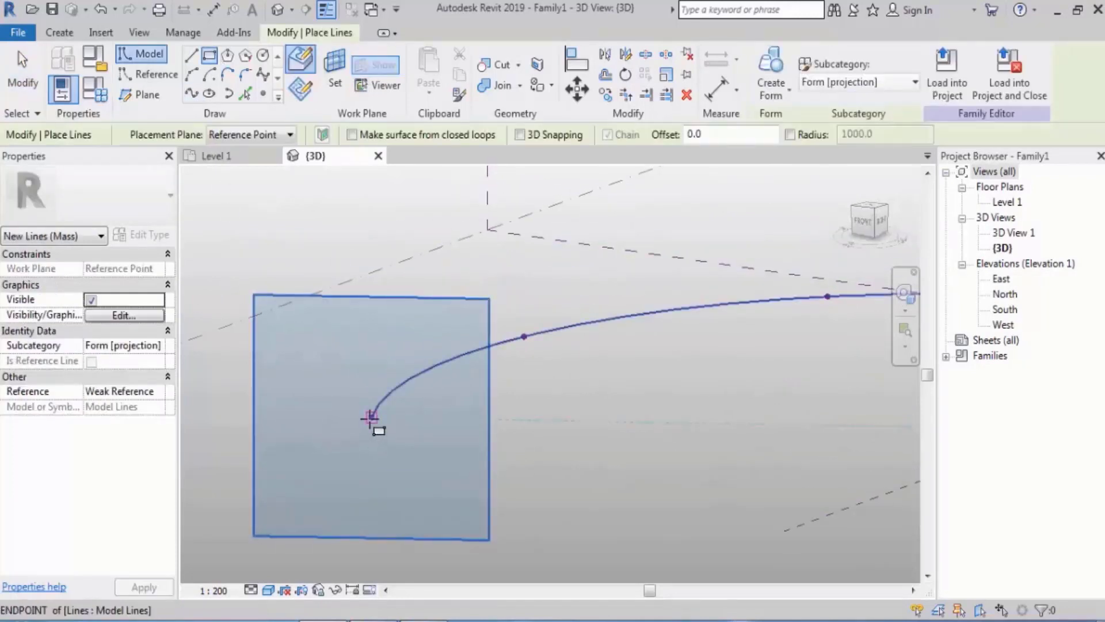
pyautogui.click(370, 417)
pyautogui.moveTo(444, 291); pyautogui.dragTo(414, 395, button='middle')
pyautogui.scroll(-3, 414, 394)
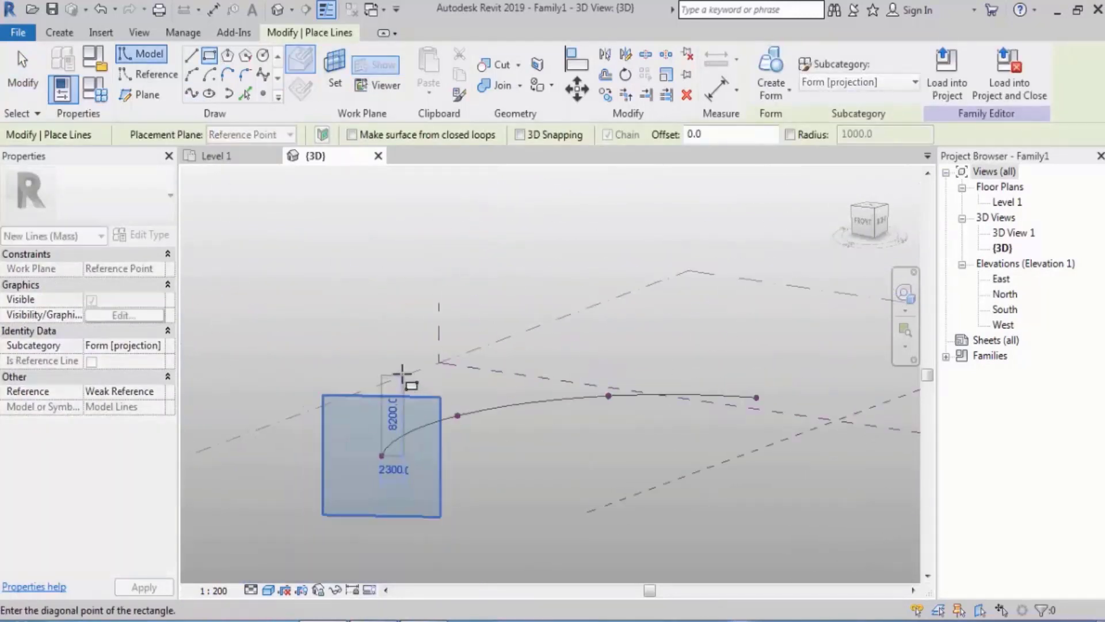
pyautogui.click(395, 269)
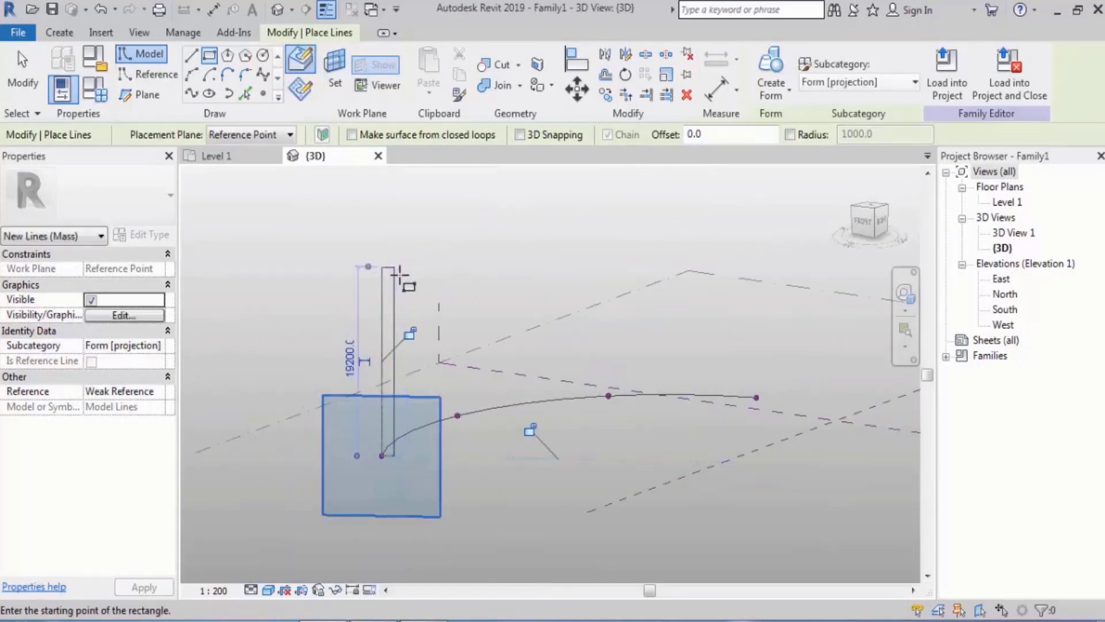
pyautogui.press('Escape')
pyautogui.press('Escape')
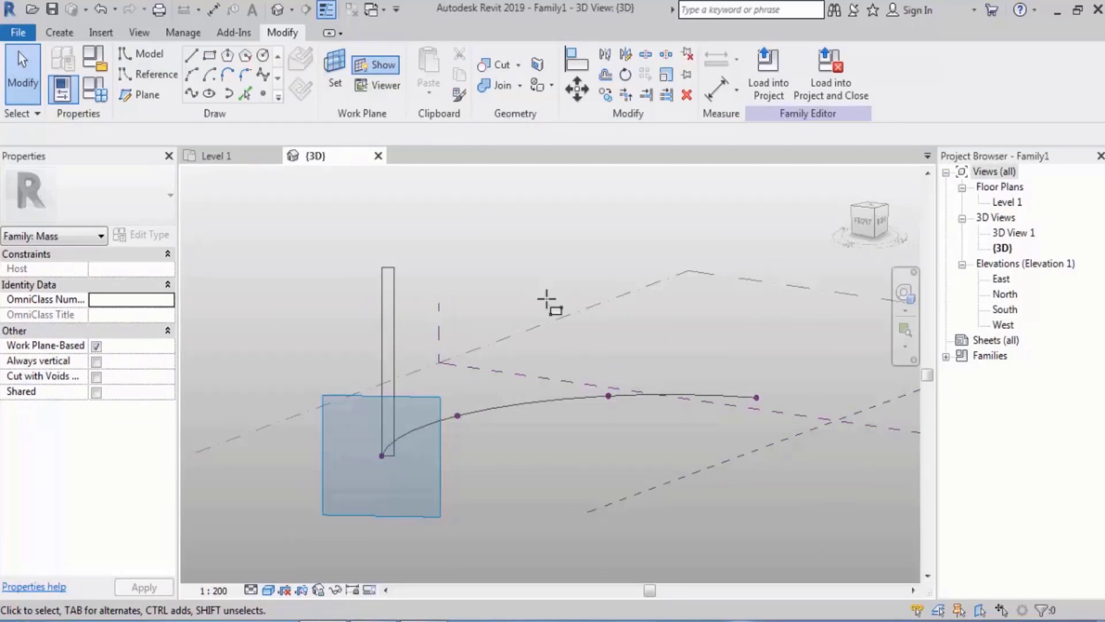
# Sketch a narrow rectangle about 5600 high above the second reference point, on that point's work plane
pyautogui.scroll(3, 516, 375)
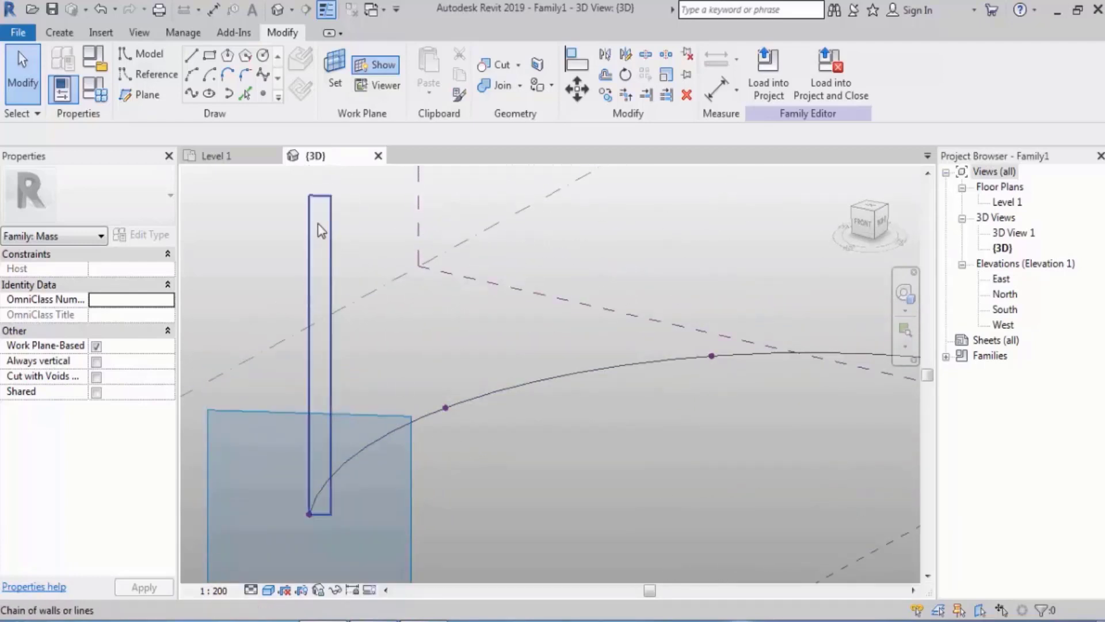
pyautogui.click(447, 411)
pyautogui.keyDown('shift'); pyautogui.moveTo(504, 416); pyautogui.dragTo(455, 332, button='middle'); pyautogui.keyUp('shift')
pyautogui.click(209, 56)
pyautogui.moveTo(474, 264)
pyautogui.mouseDown(button='middle')
pyautogui.moveTo(484, 346)
pyautogui.moveTo(465, 365)
pyautogui.mouseUp(button='middle')
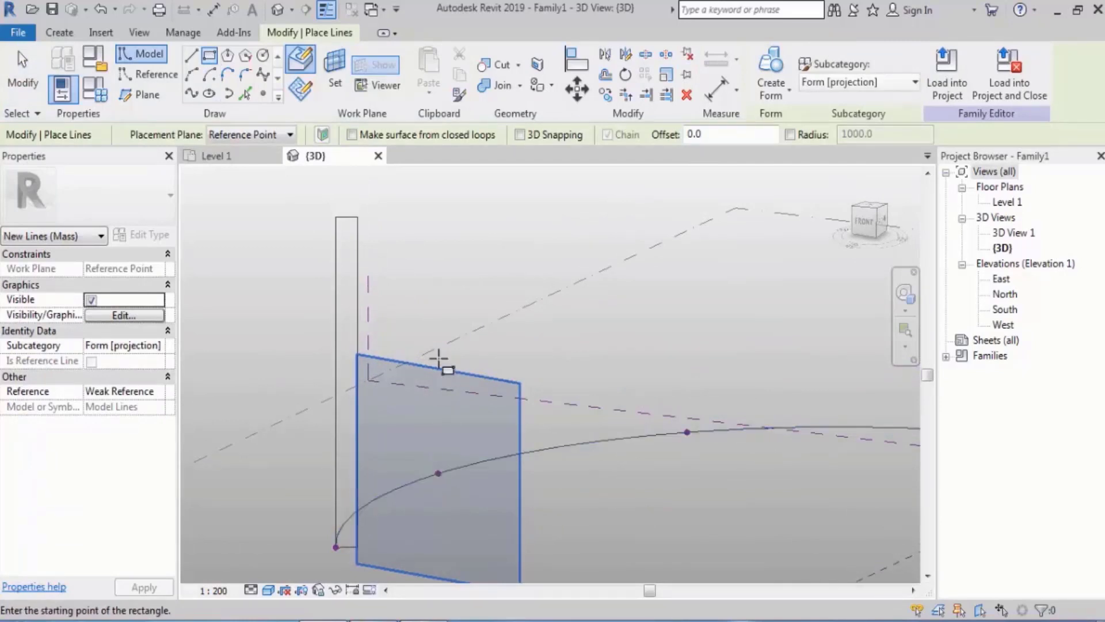
pyautogui.click(436, 332)
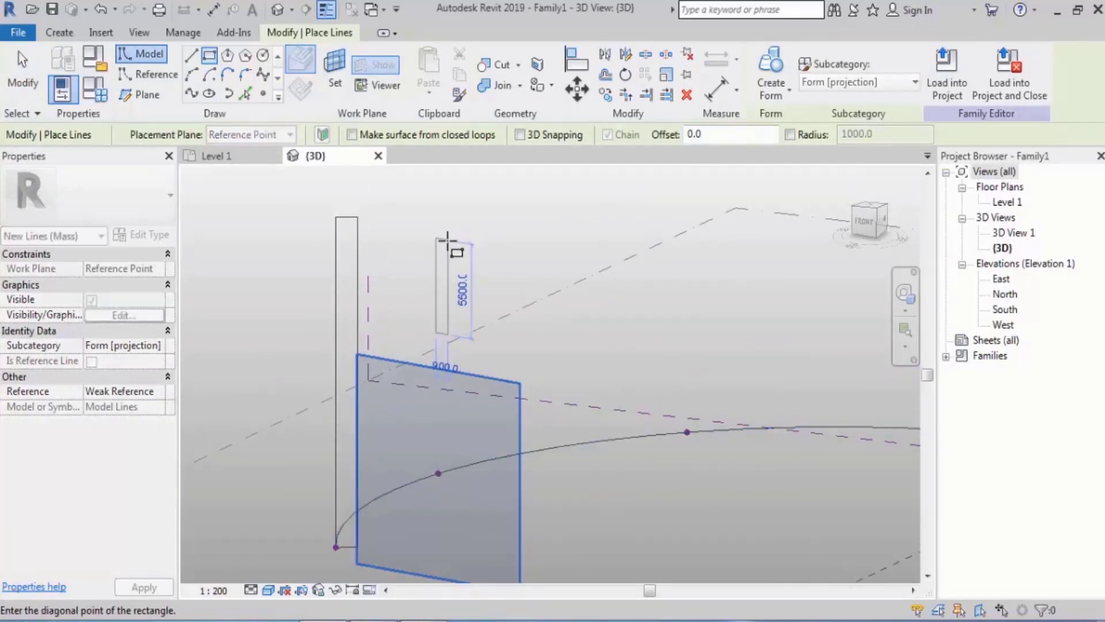
pyautogui.click(448, 240)
pyautogui.keyDown('shift'); pyautogui.moveTo(550, 267); pyautogui.dragTo(582, 328, button='middle'); pyautogui.keyUp('shift')
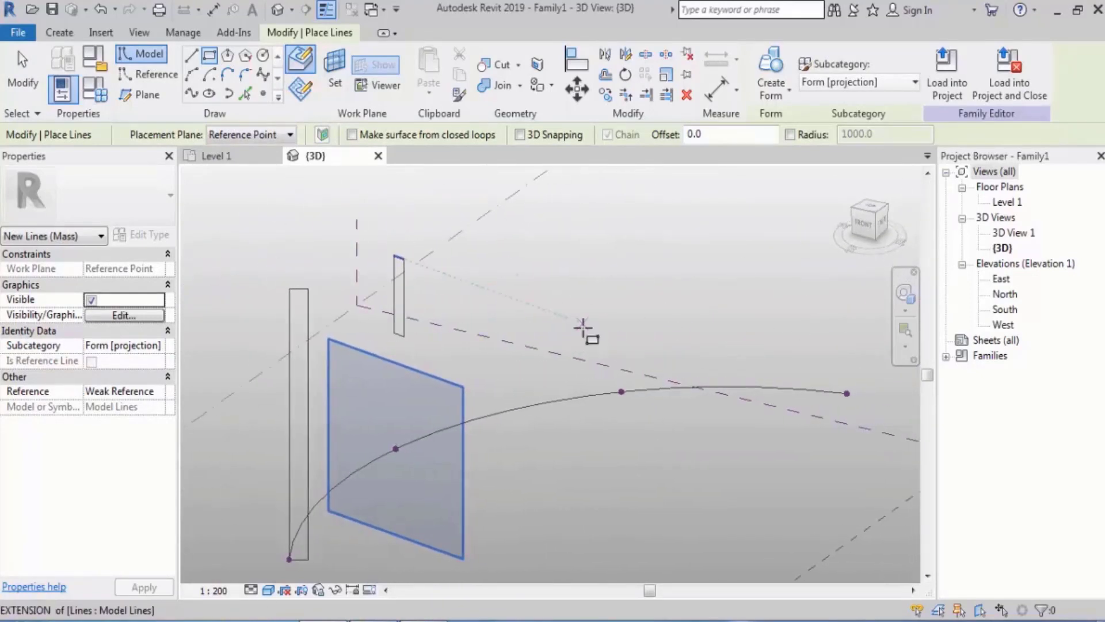
pyautogui.press('Escape')
pyautogui.press('Escape')
# Sketch a short, narrow rectangle above the third reference point, on that point's work plane
pyautogui.click(621, 392)
pyautogui.moveTo(622, 392)
pyautogui.keyDown('shift'); pyautogui.mouseDown(button='middle')
pyautogui.moveTo(697, 390)
pyautogui.moveTo(620, 367)
pyautogui.moveTo(706, 449)
pyautogui.moveTo(641, 367)
pyautogui.moveTo(560, 364)
pyautogui.mouseUp(button='middle'); pyautogui.keyUp('shift')
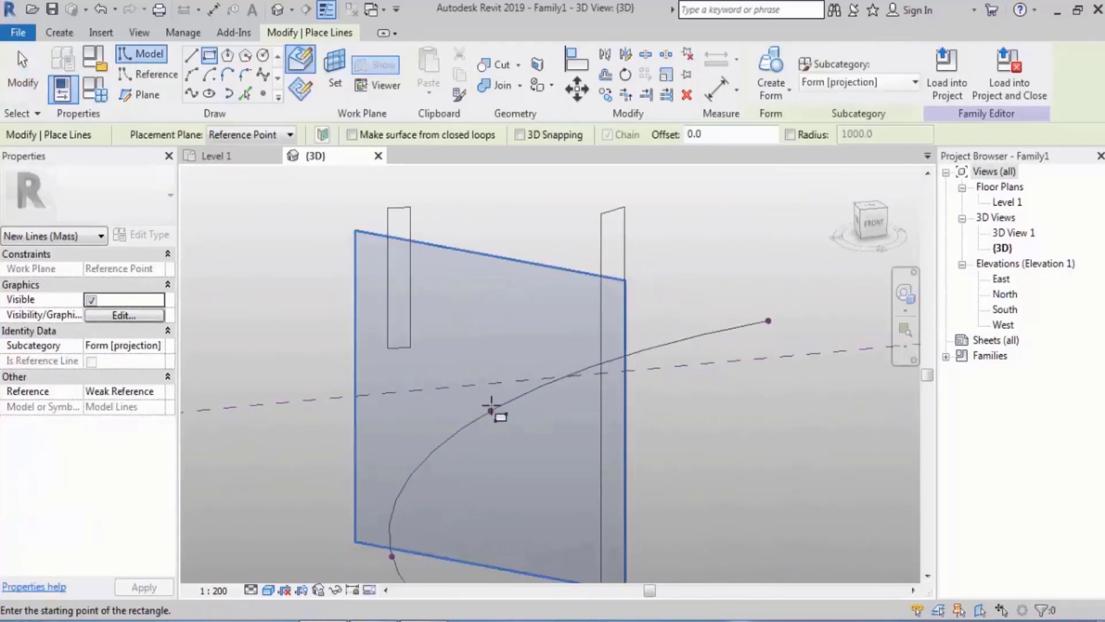
pyautogui.click(492, 361)
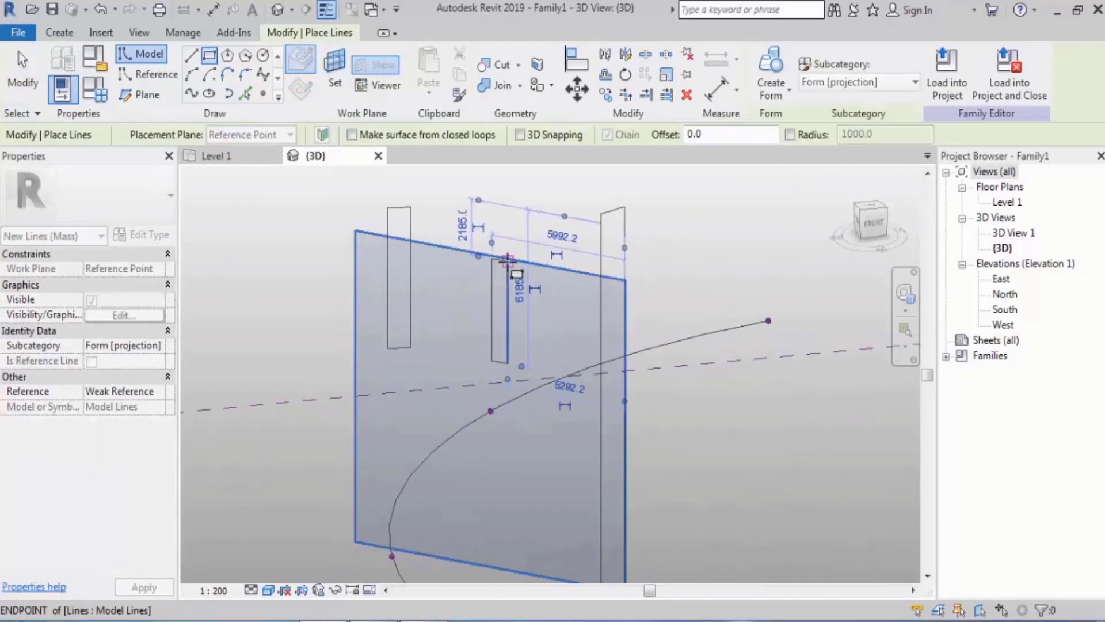
pyautogui.click(509, 262)
pyautogui.press('Escape')
pyautogui.press('Escape')
# Select the third point's whole rectangle chain and rotate it slightly clockwise so that it leans, and deselect it
pyautogui.press('Tab')
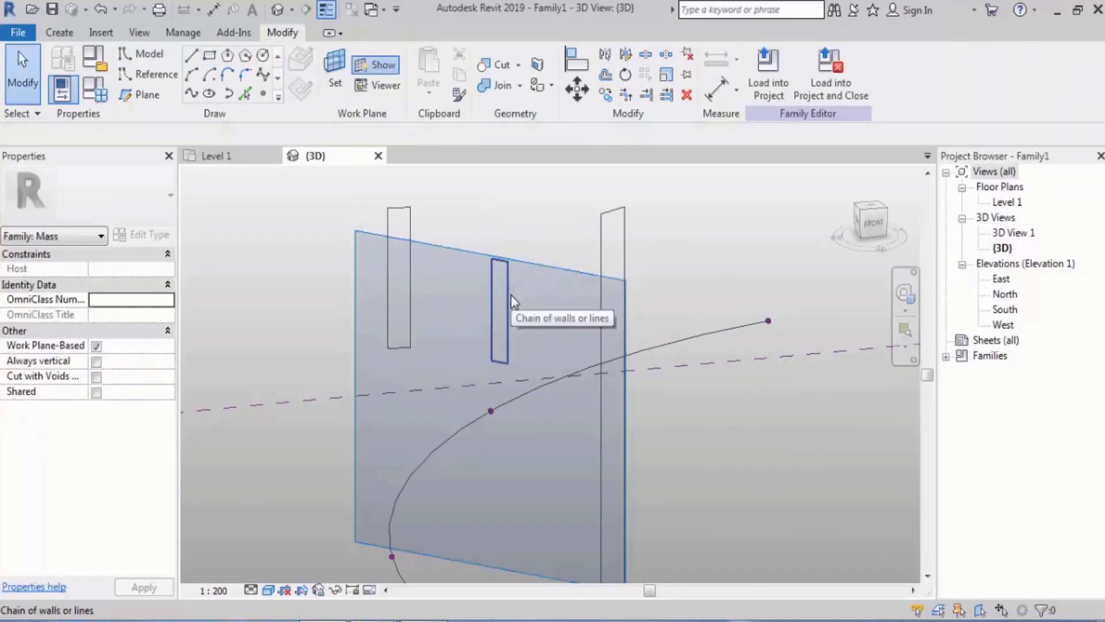
pyautogui.click(510, 295)
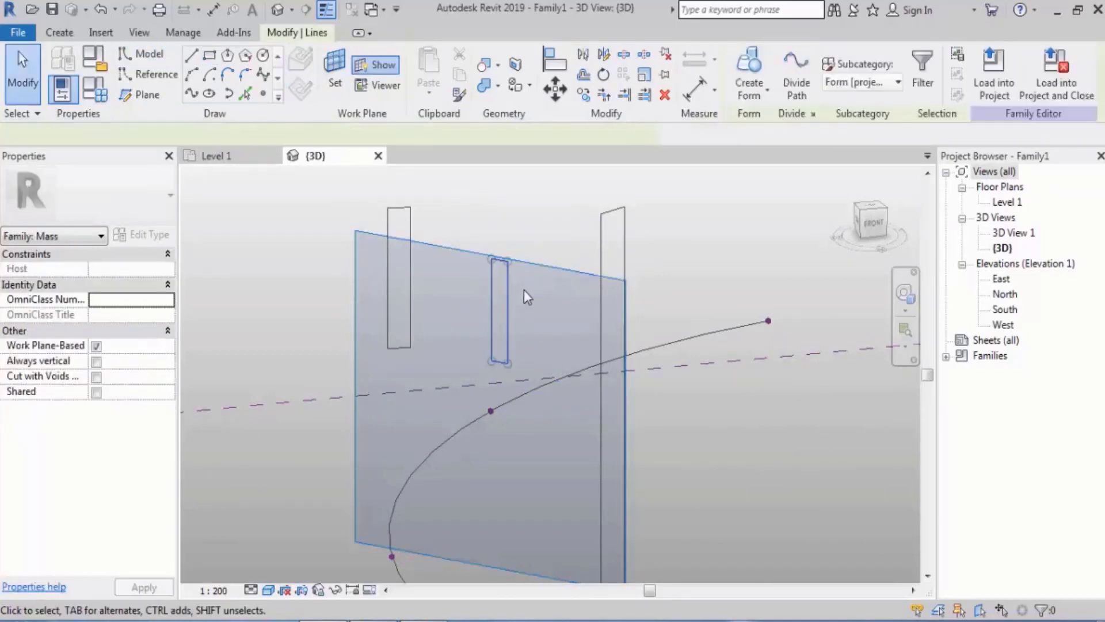
pyautogui.click(605, 80)
pyautogui.click(611, 272)
pyautogui.click(620, 307)
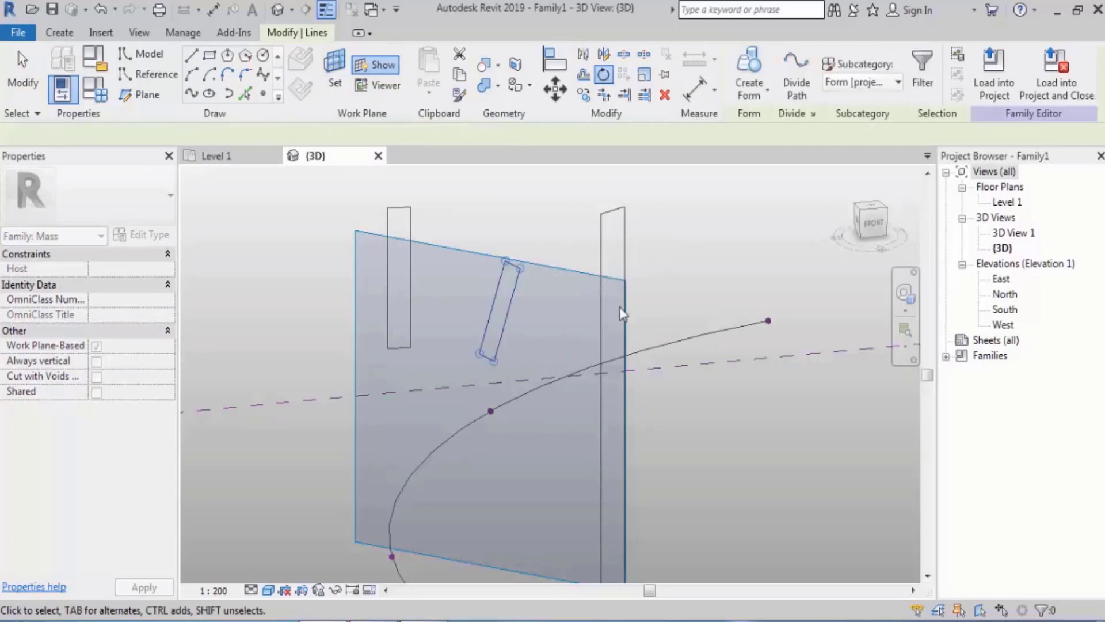
pyautogui.moveTo(614, 329); pyautogui.dragTo(522, 339, button='middle')
pyautogui.press('Escape')
# Sketch a narrow rectangle about 11000 high and 1400 wide on the last reference point's work plane, starting at the arc's endpoint
pyautogui.click(679, 330)
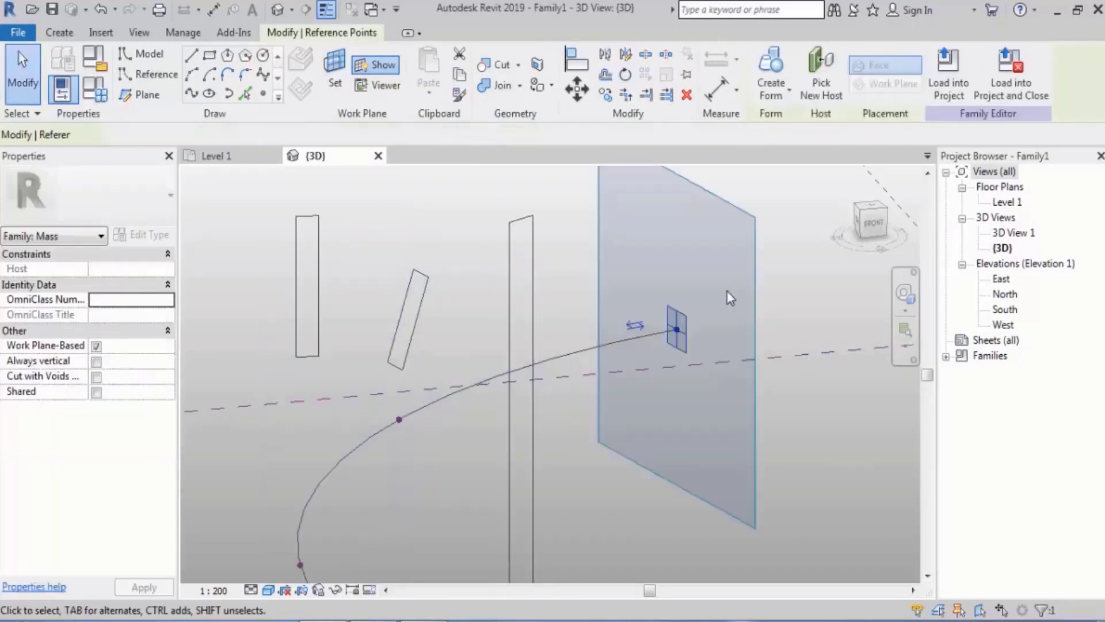
pyautogui.keyDown('shift'); pyautogui.moveTo(727, 291); pyautogui.dragTo(593, 277, button='middle'); pyautogui.keyUp('shift')
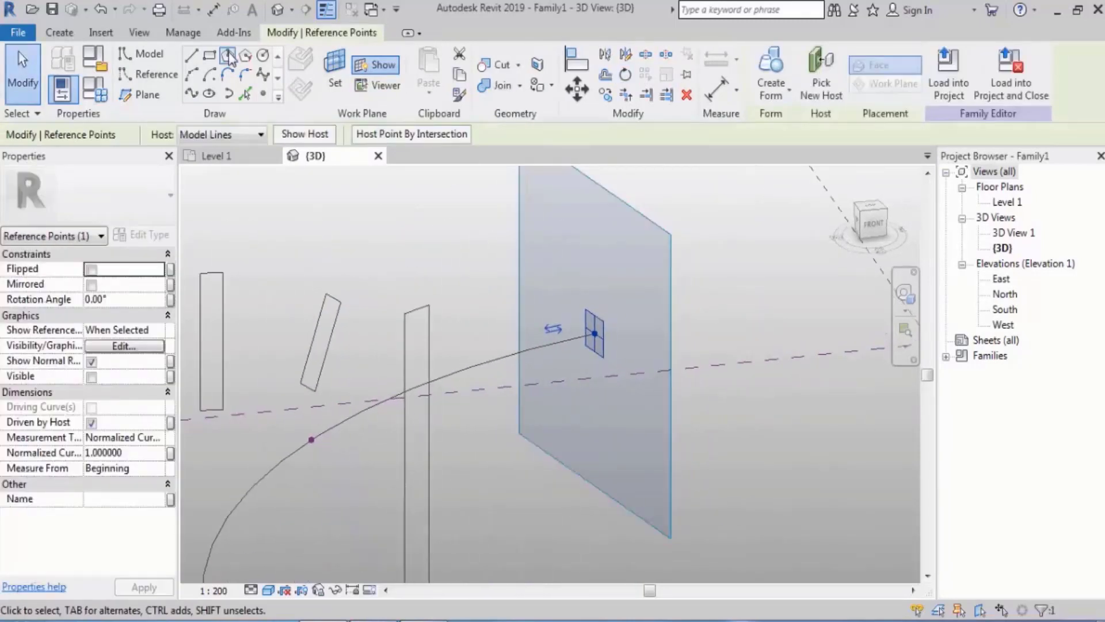
pyautogui.click(210, 56)
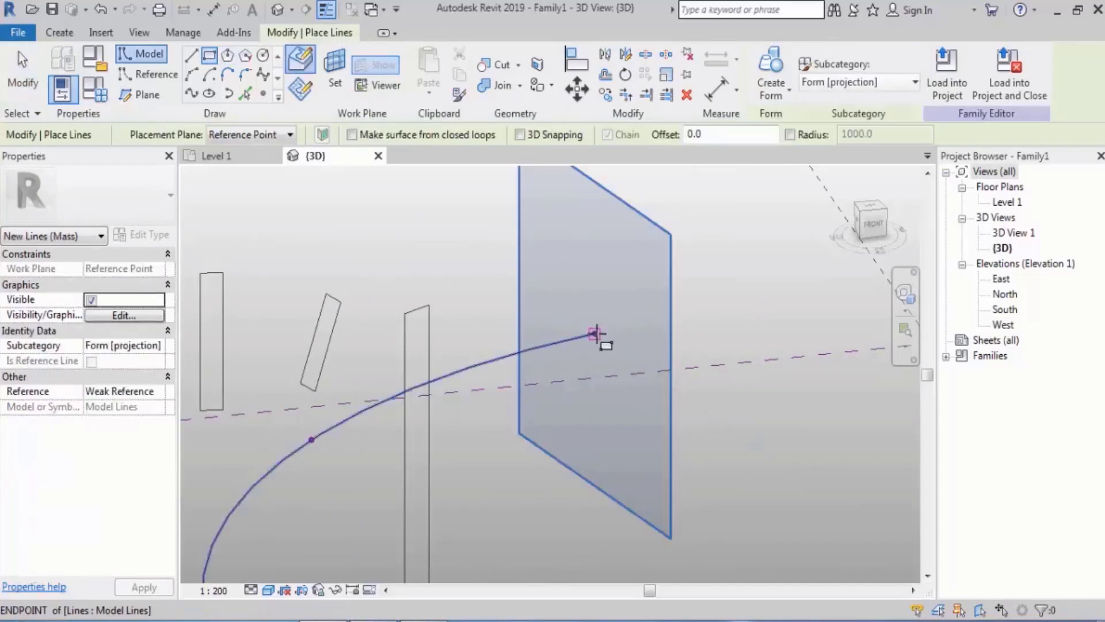
pyautogui.click(595, 334)
pyautogui.scroll(-3, 597, 349)
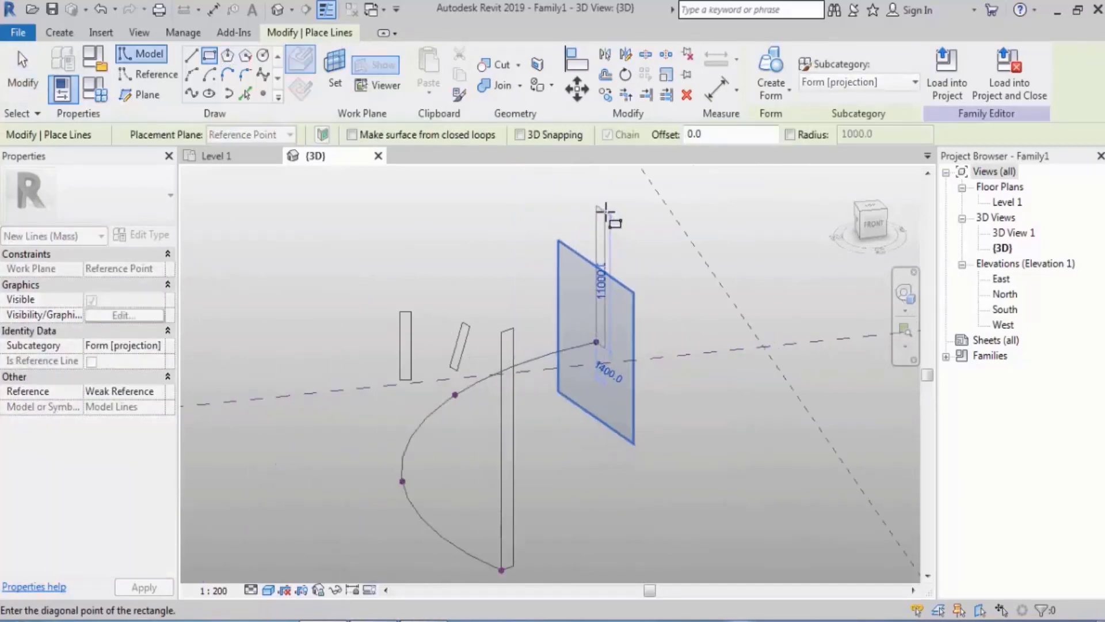
pyautogui.click(606, 212)
pyautogui.press('Escape')
pyautogui.press('Escape')
# Select the four rectangle profiles as whole chains together with the arc path, adding them one by one
pyautogui.keyDown('shift'); pyautogui.moveTo(646, 230); pyautogui.dragTo(627, 288, button='middle'); pyautogui.keyUp('shift')
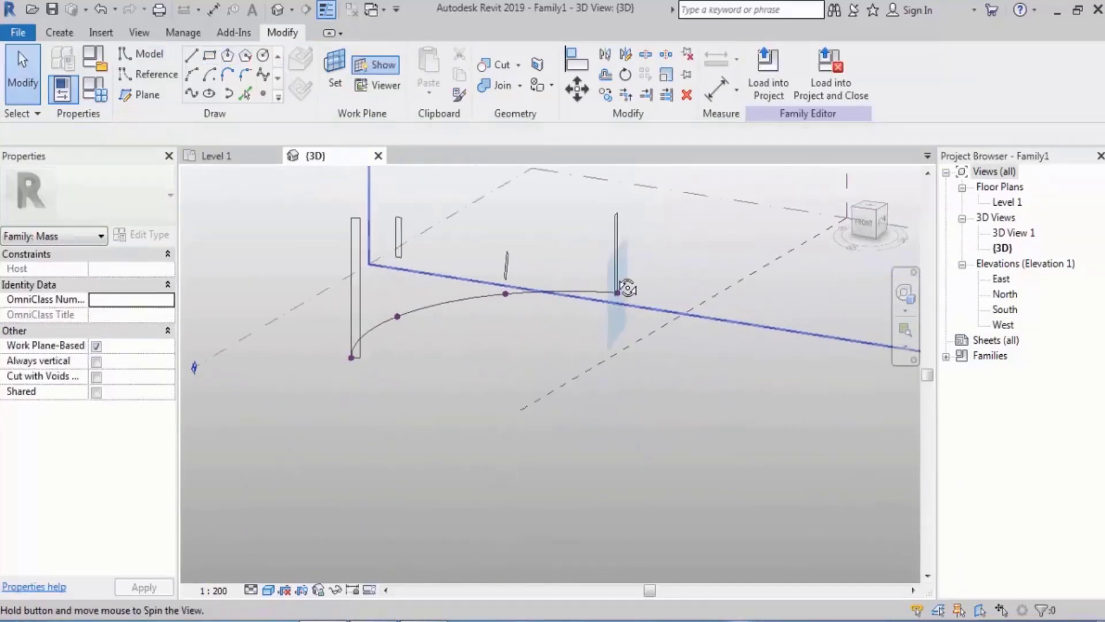
pyautogui.moveTo(490, 334); pyautogui.dragTo(583, 389, button='middle')
pyautogui.press('Tab')
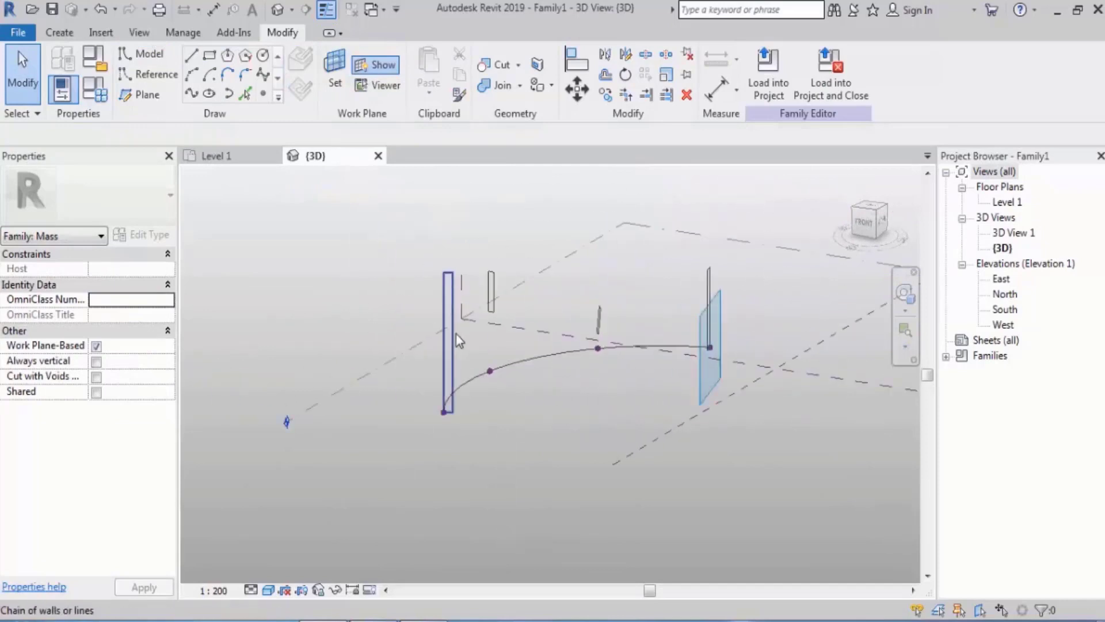
pyautogui.click(456, 334)
pyautogui.press('Tab')
pyautogui.keyDown('ctrl'); pyautogui.click(597, 323); pyautogui.keyUp('ctrl')
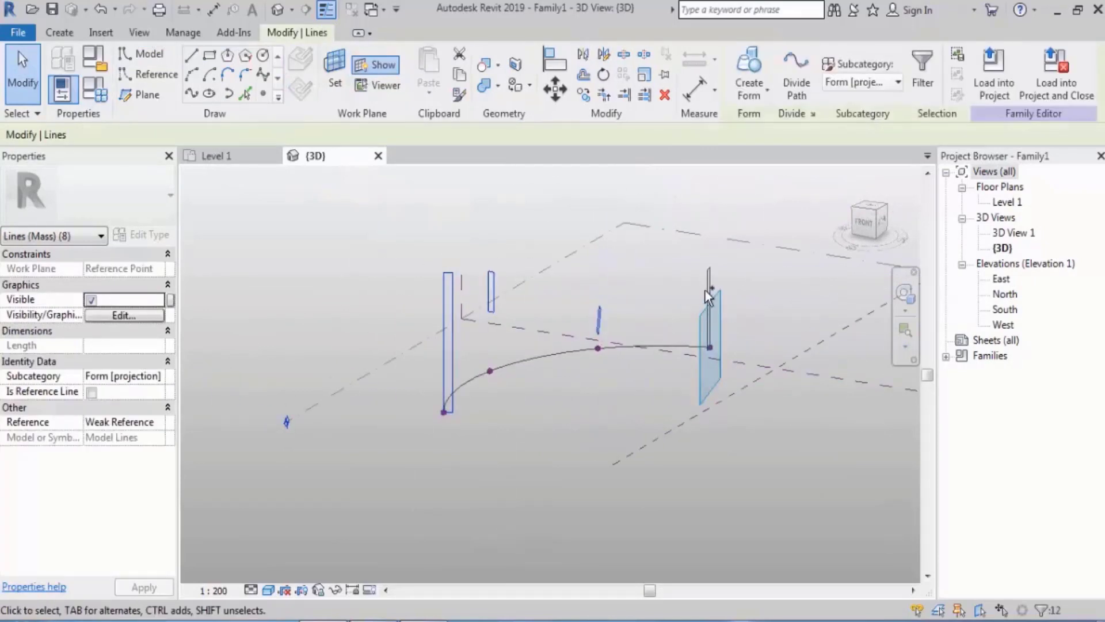
pyautogui.press('Tab')
pyautogui.keyDown('ctrl'); pyautogui.click(707, 285); pyautogui.keyUp('ctrl')
pyautogui.keyDown('ctrl'); pyautogui.click(668, 343); pyautogui.keyUp('ctrl')
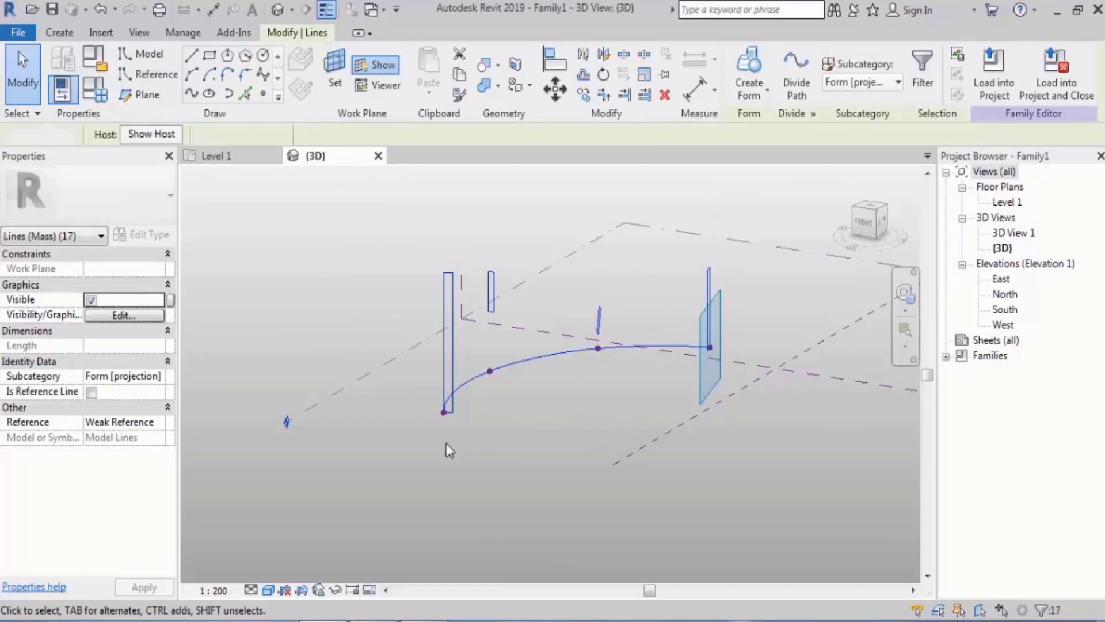
# Window-select the profiles, arc and reference points, filter the selection to Lines (Mass) only, and create a form from them
pyautogui.moveTo(402, 452); pyautogui.dragTo(746, 245)
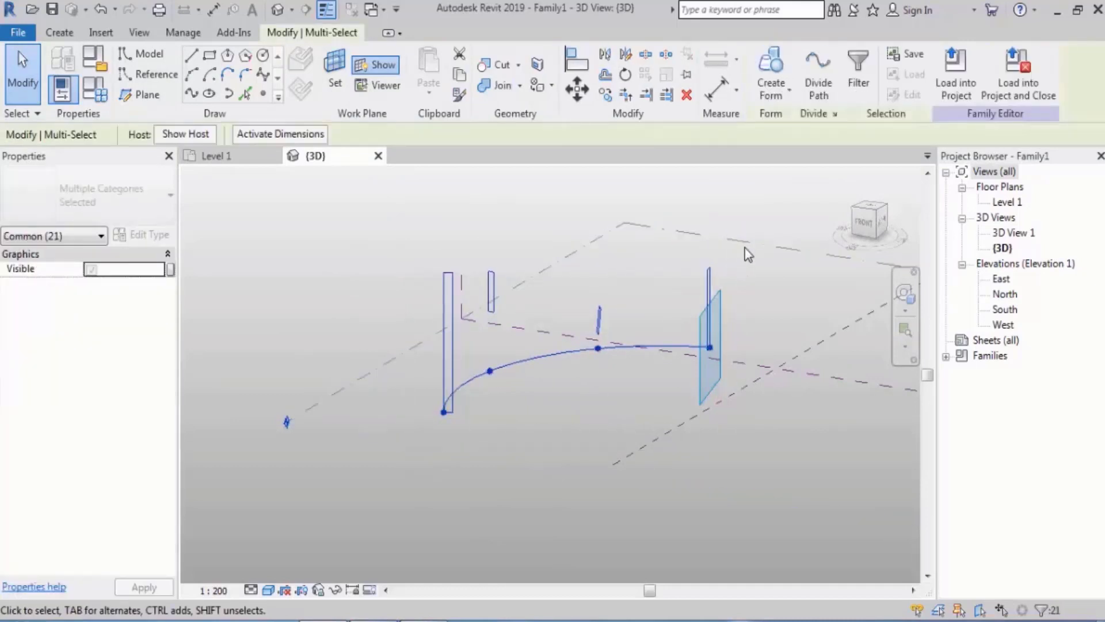
pyautogui.click(859, 81)
pyautogui.click(655, 236)
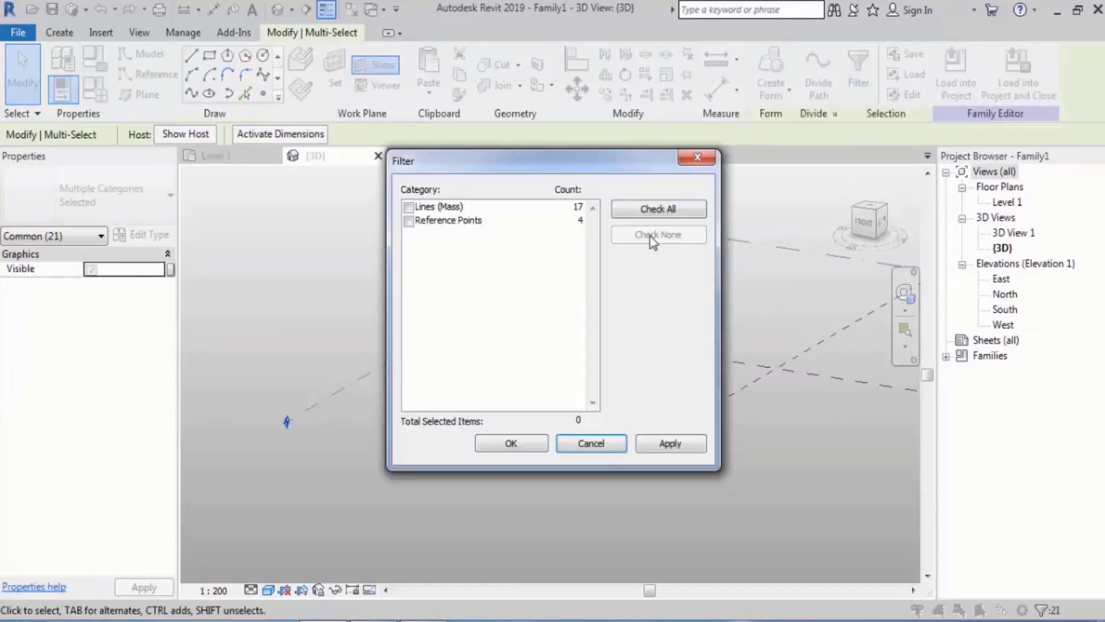
pyautogui.click(409, 207)
pyautogui.click(500, 436)
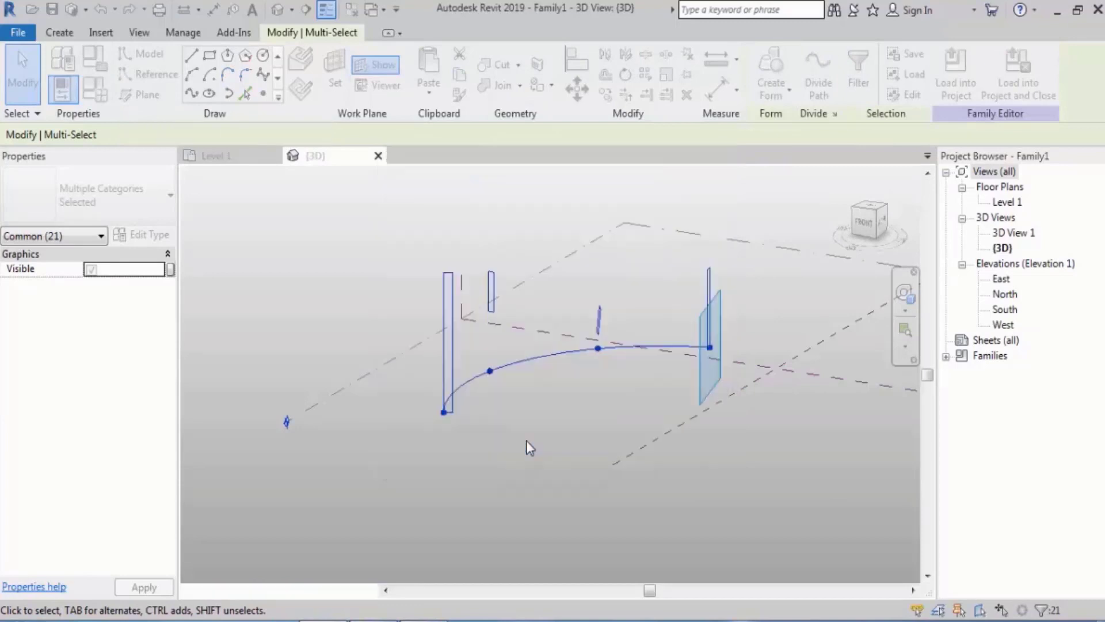
pyautogui.click(755, 66)
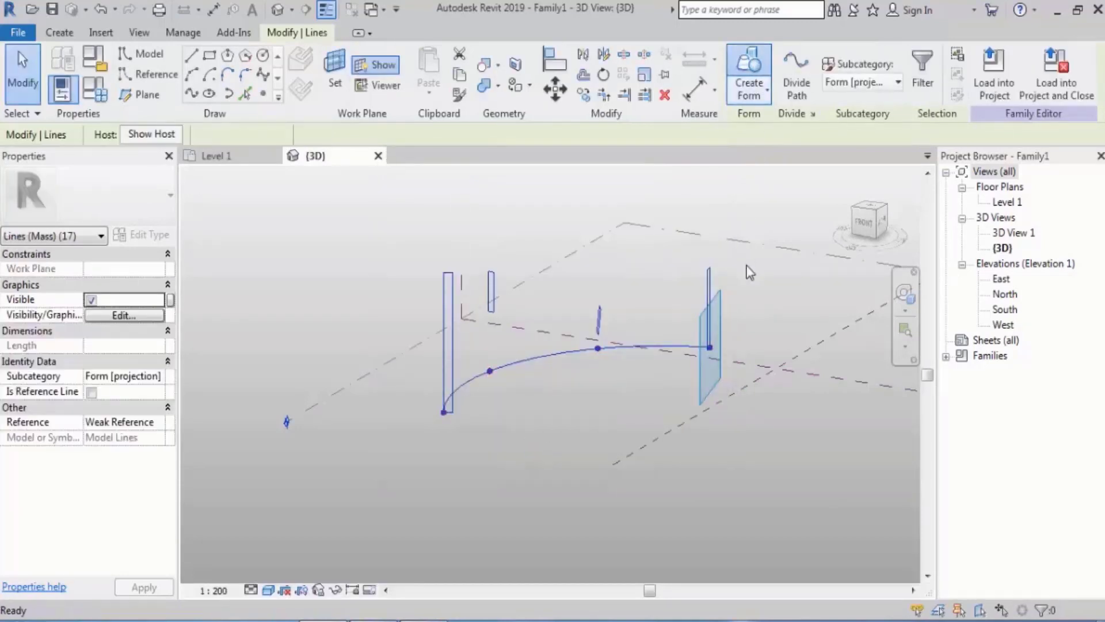
# Sketch a start-end-radius arc with a chord about 66000 long on Level 1, beside the finished form
pyautogui.keyDown('shift'); pyautogui.moveTo(564, 340); pyautogui.dragTo(555, 373, button='middle'); pyautogui.keyUp('shift')
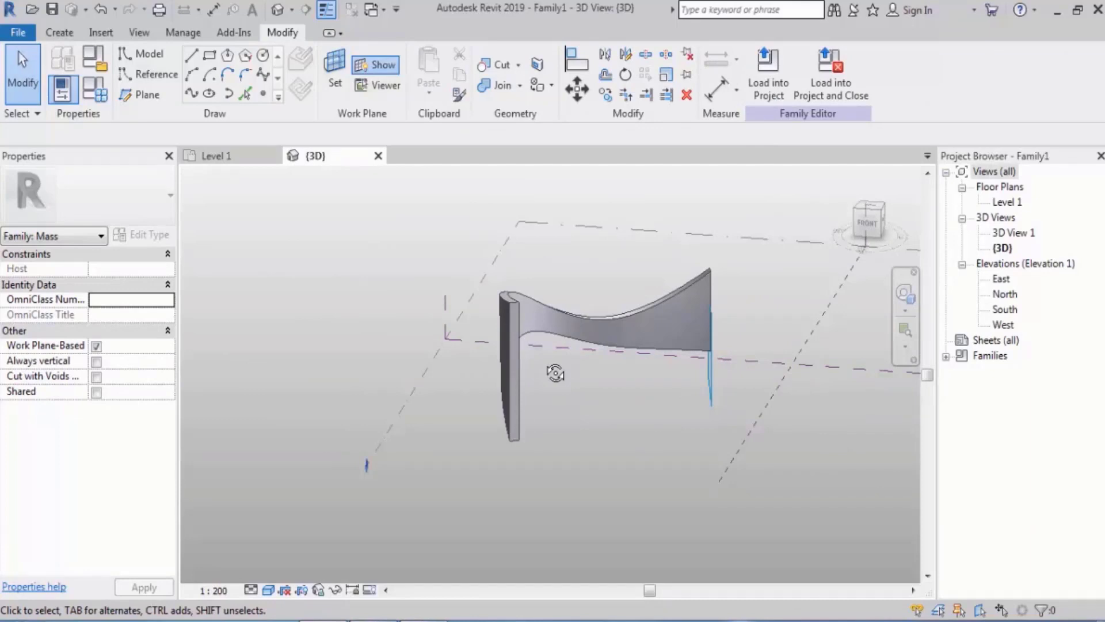
pyautogui.scroll(-1, 544, 361)
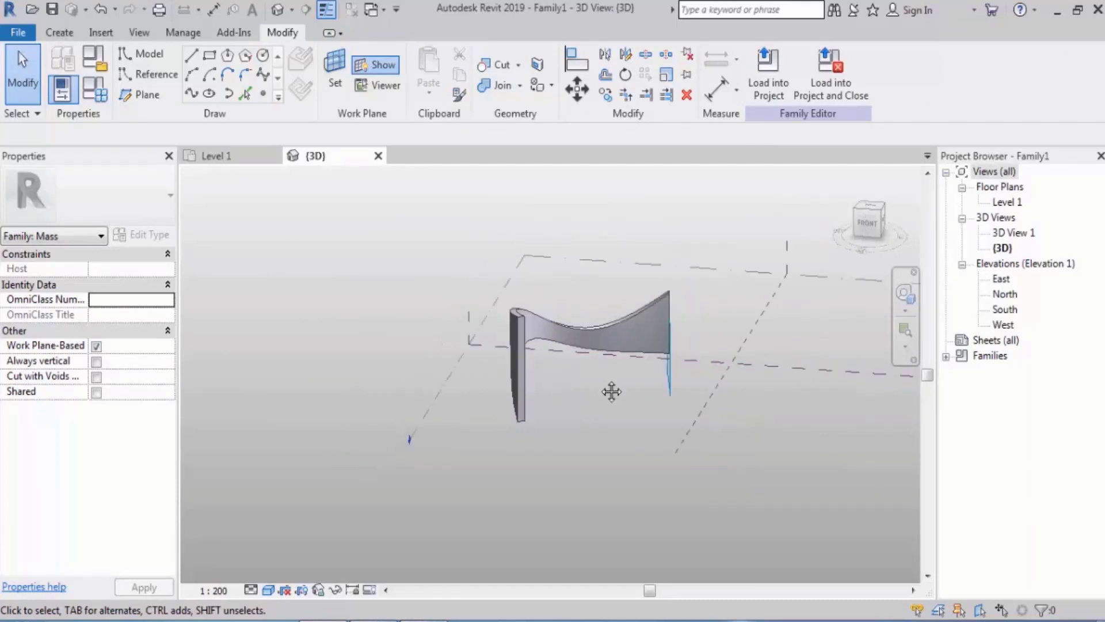
pyautogui.moveTo(612, 390); pyautogui.dragTo(448, 367, button='middle')
pyautogui.click(714, 263)
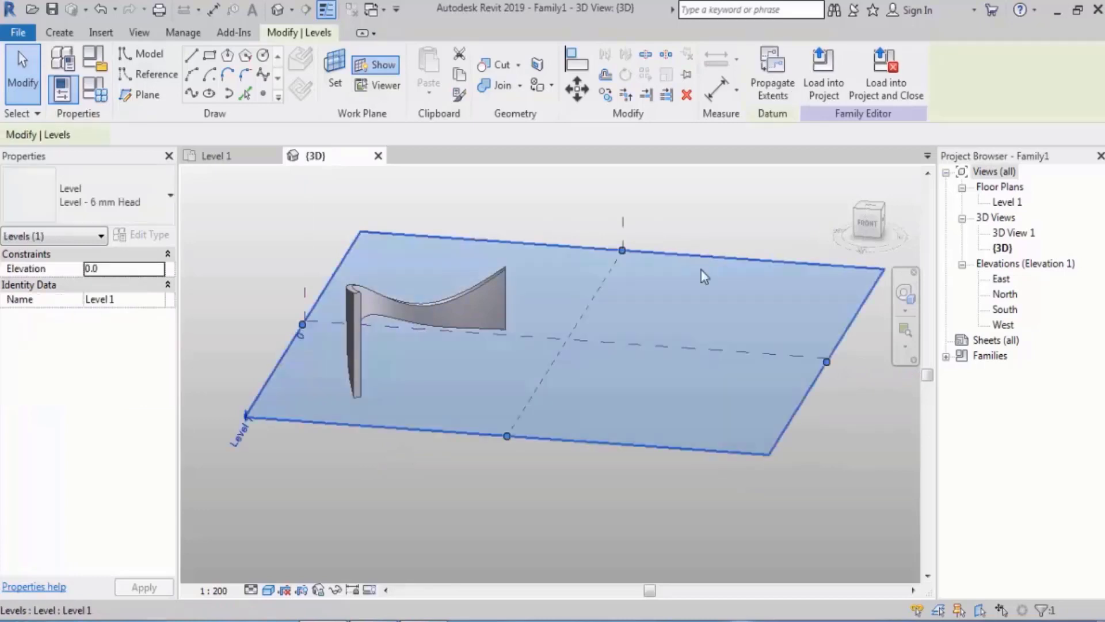
pyautogui.keyDown('shift'); pyautogui.moveTo(700, 271); pyautogui.dragTo(222, 113, button='middle'); pyautogui.keyUp('shift')
pyautogui.click(193, 76)
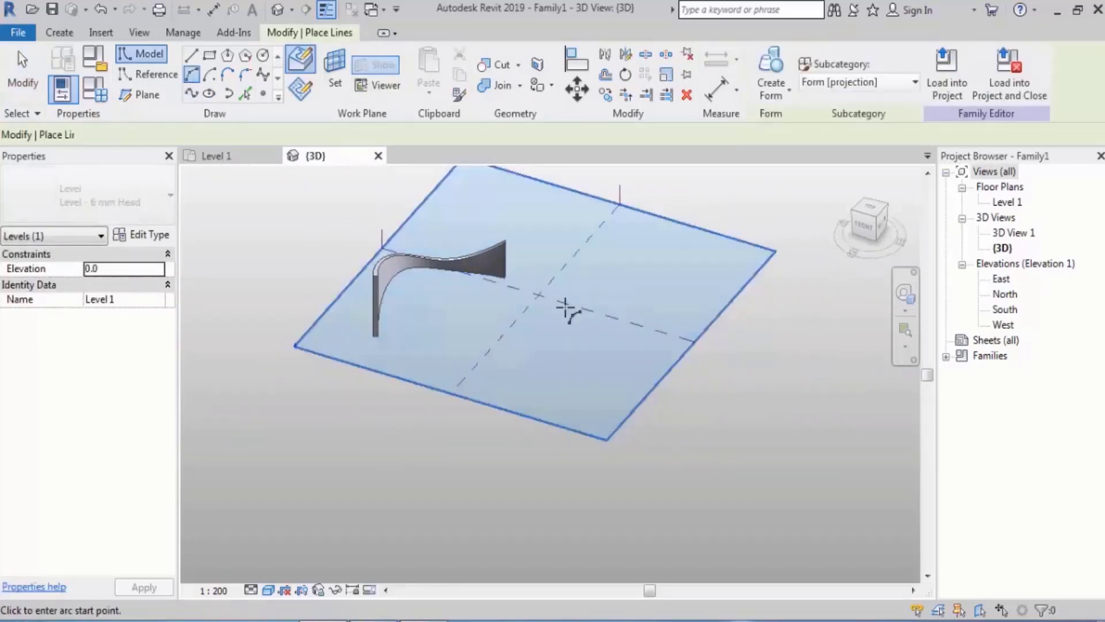
pyautogui.scroll(3, 675, 394)
pyautogui.click(383, 383)
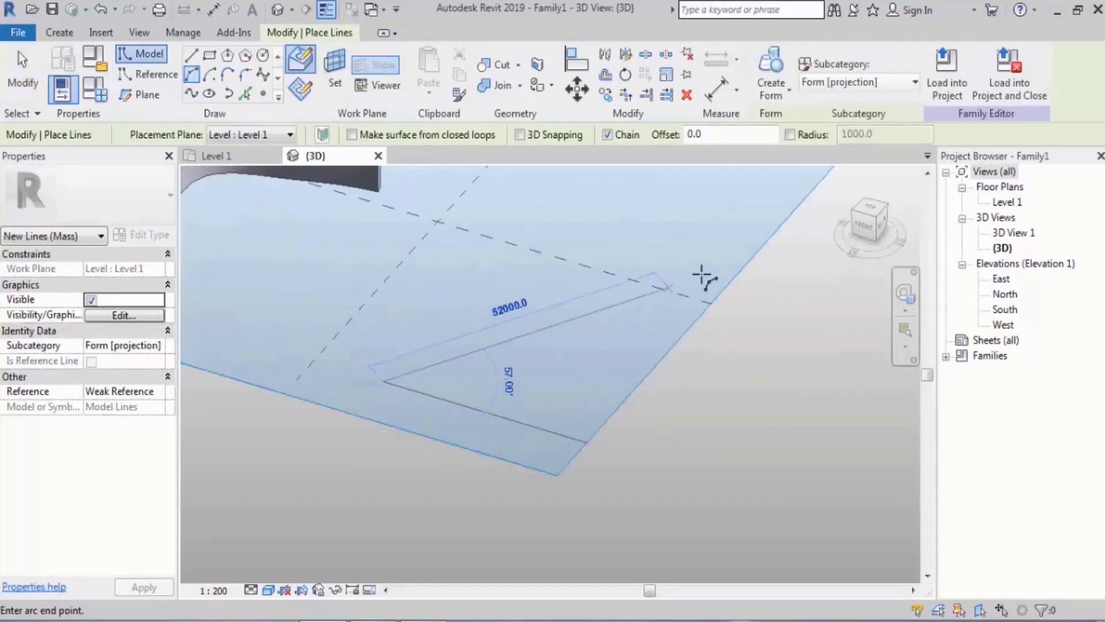
pyautogui.click(744, 264)
pyautogui.moveTo(629, 257); pyautogui.dragTo(604, 305, button='middle')
pyautogui.press('Escape')
pyautogui.press('Escape')
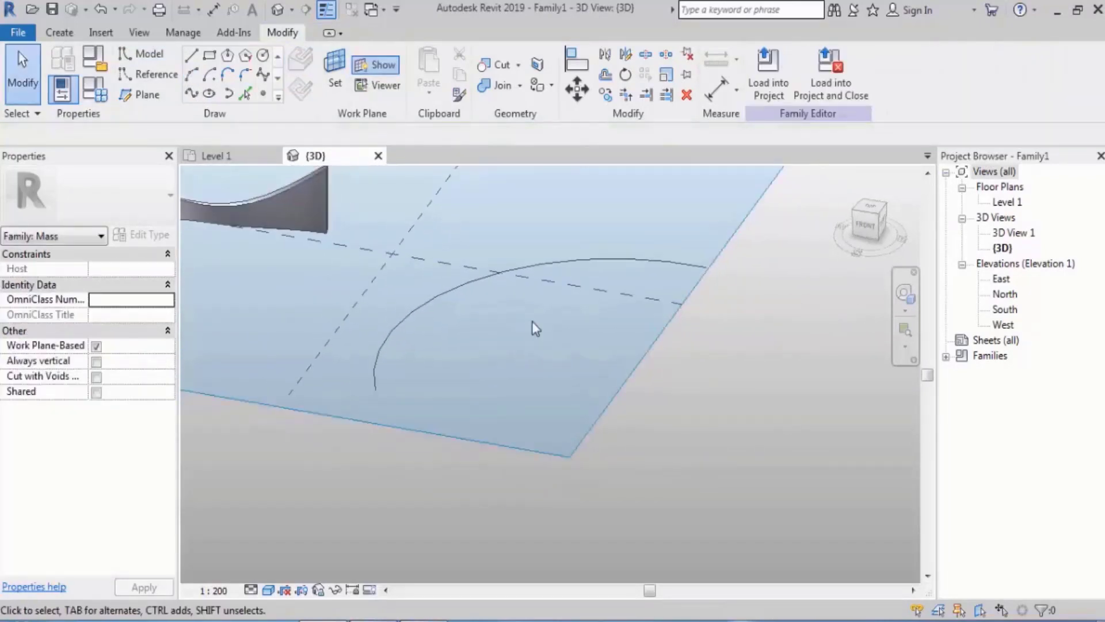
# Place reference points on both ends of the new arc, using Draw on Face
pyautogui.click(264, 96)
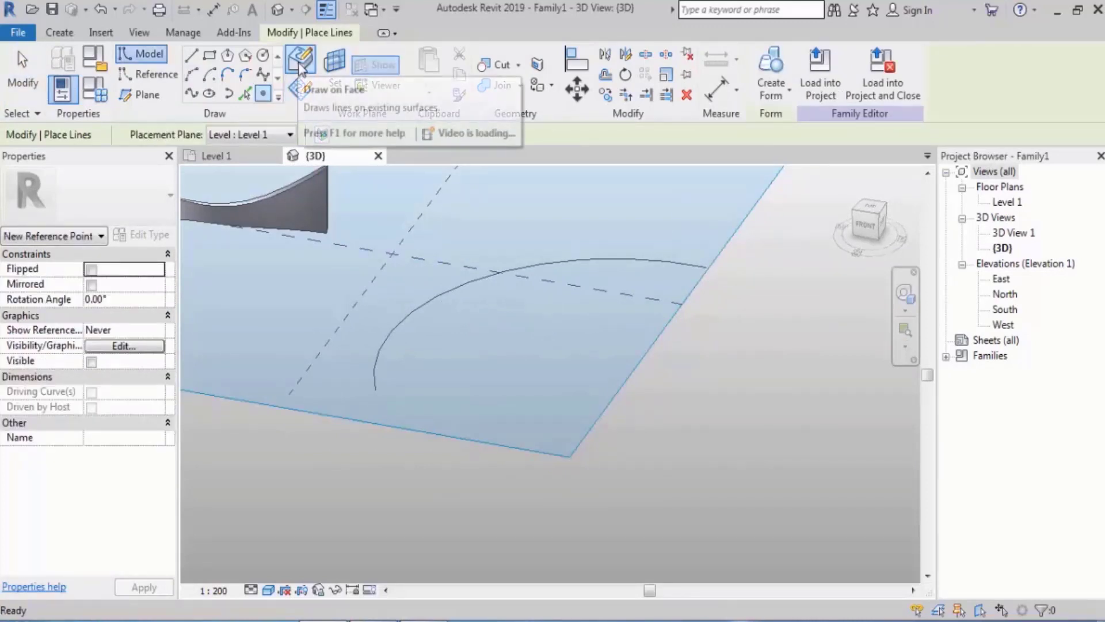
pyautogui.click(300, 66)
pyautogui.click(377, 391)
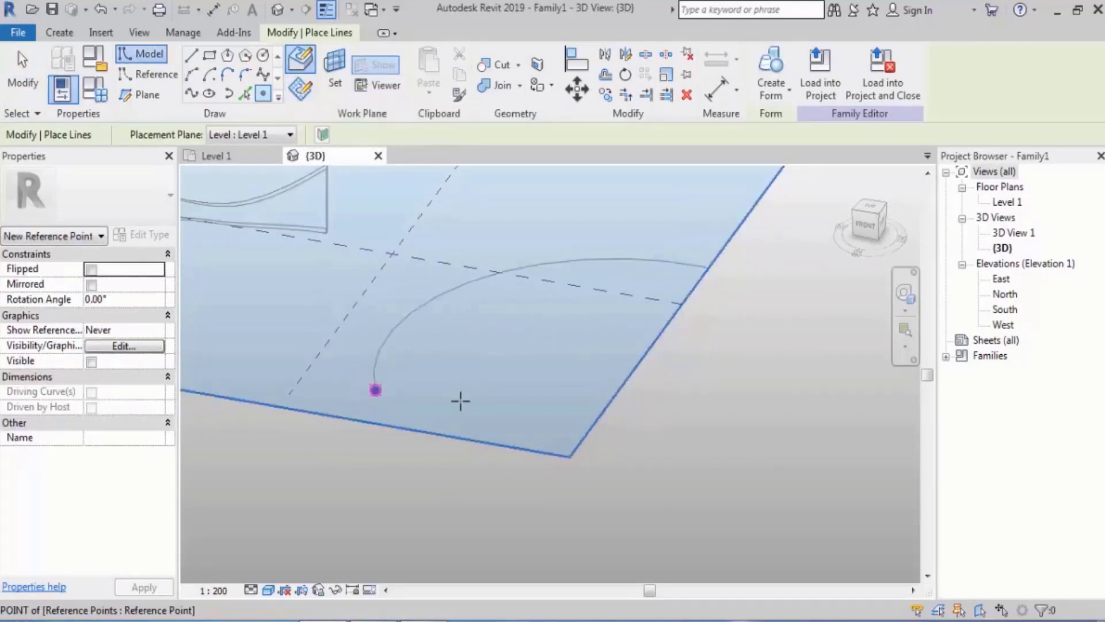
pyautogui.click(707, 267)
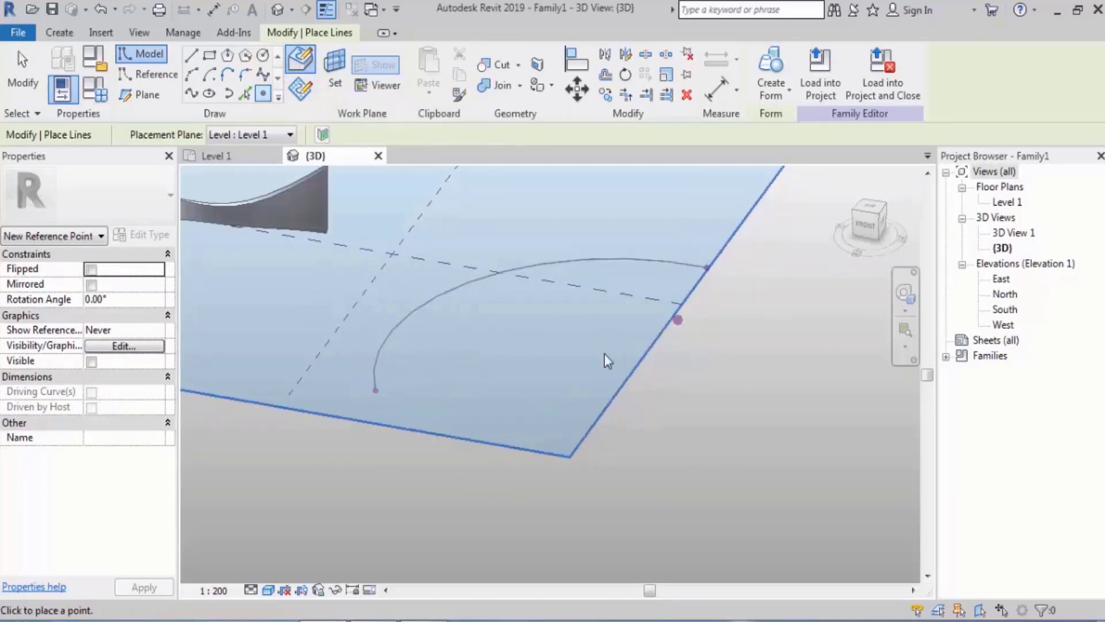
pyautogui.press('Escape')
pyautogui.press('Escape')
# On the work plane of the arc's start point, sketch a vertical line about 23000 high upward from that point
pyautogui.keyDown('shift'); pyautogui.moveTo(445, 395); pyautogui.dragTo(449, 382, button='middle'); pyautogui.keyUp('shift')
pyautogui.click(377, 369)
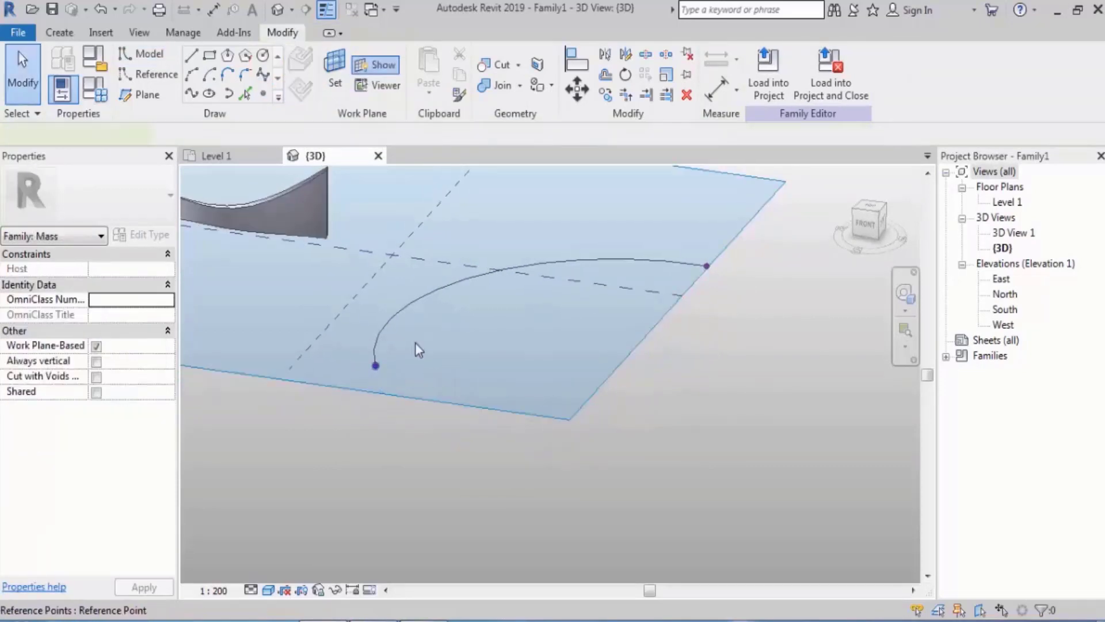
pyautogui.keyDown('shift'); pyautogui.moveTo(456, 313); pyautogui.dragTo(486, 363, button='middle'); pyautogui.keyUp('shift')
pyautogui.click(191, 56)
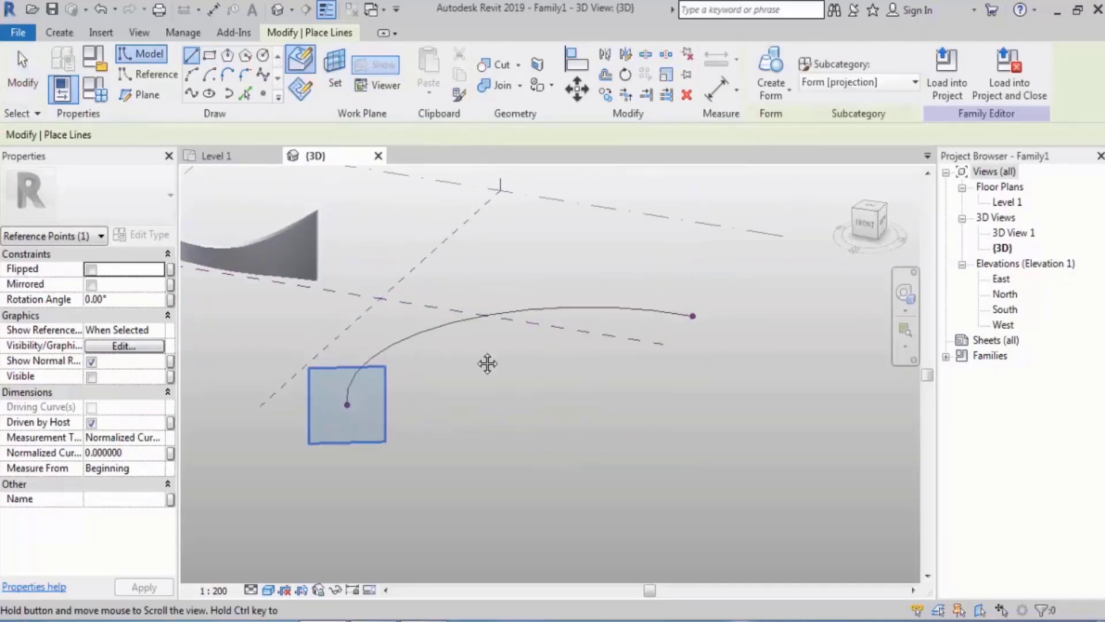
pyautogui.scroll(2, 486, 363)
pyautogui.click(334, 409)
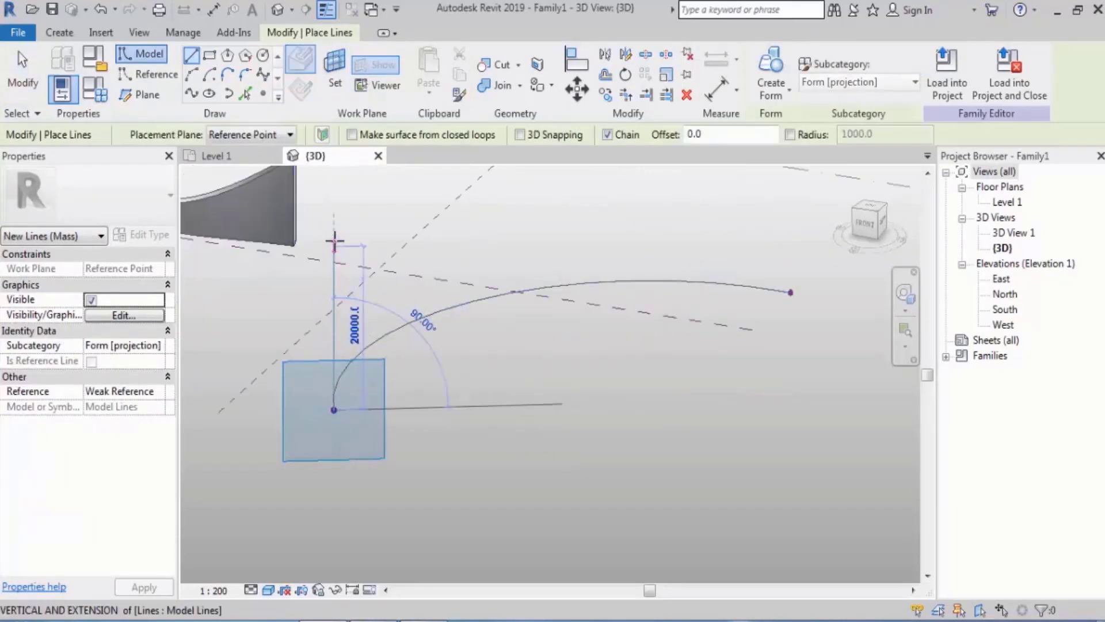
pyautogui.click(334, 219)
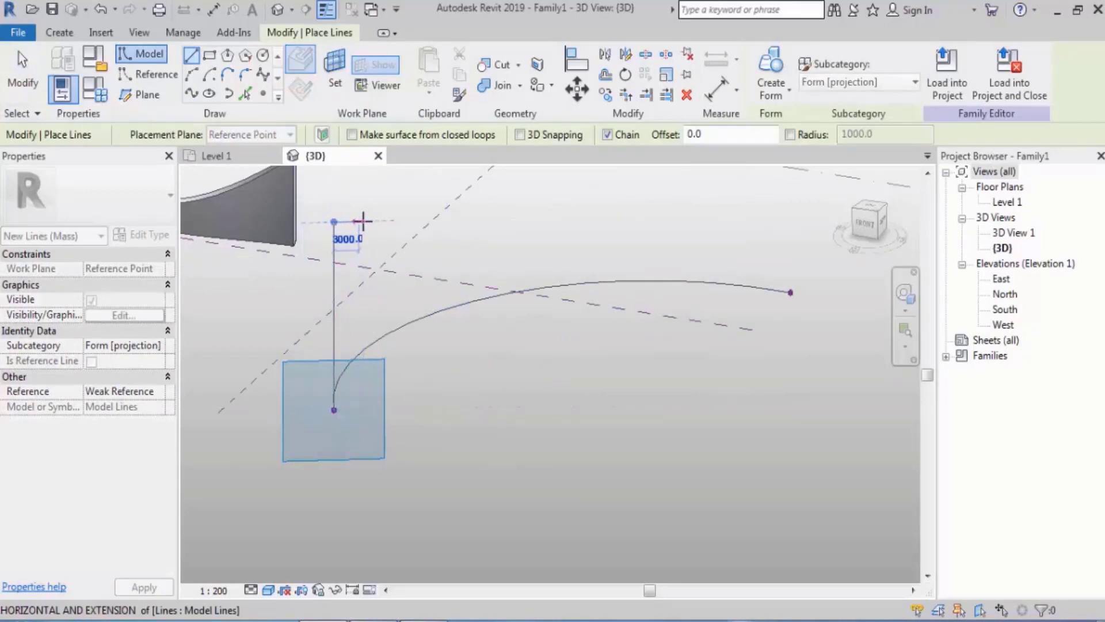
# Continue the line chain with a 4000 top, three descending steps about 4000 to 5000 each and a 10000 drop, closing it at the arc's start point
pyautogui.click(366, 221)
pyautogui.click(366, 253)
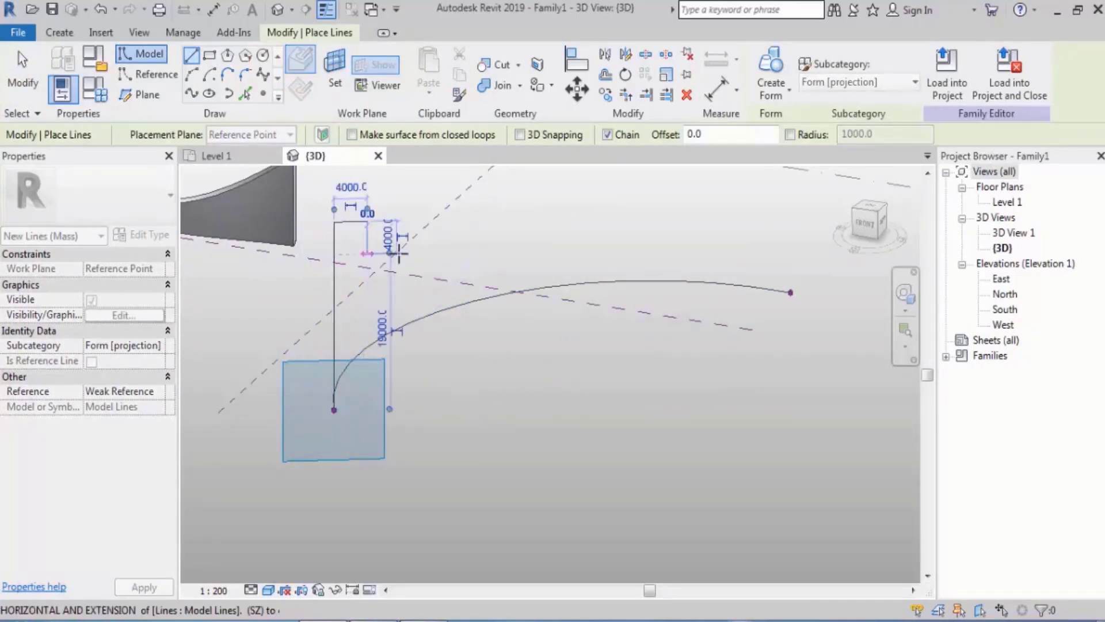
pyautogui.click(400, 253)
pyautogui.click(401, 284)
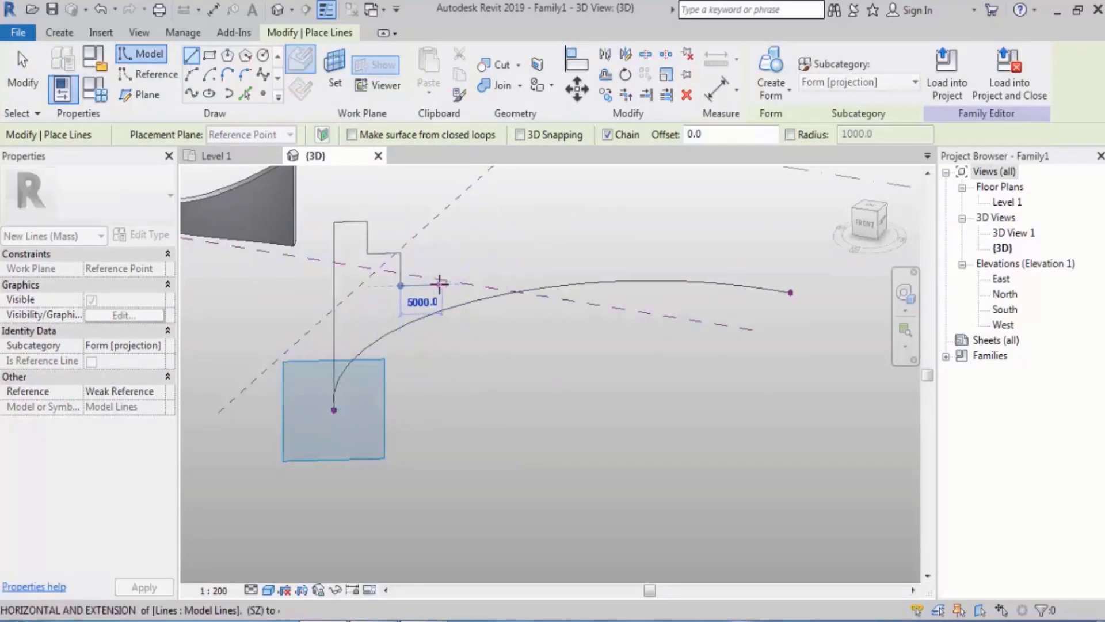
pyautogui.click(442, 283)
pyautogui.click(463, 326)
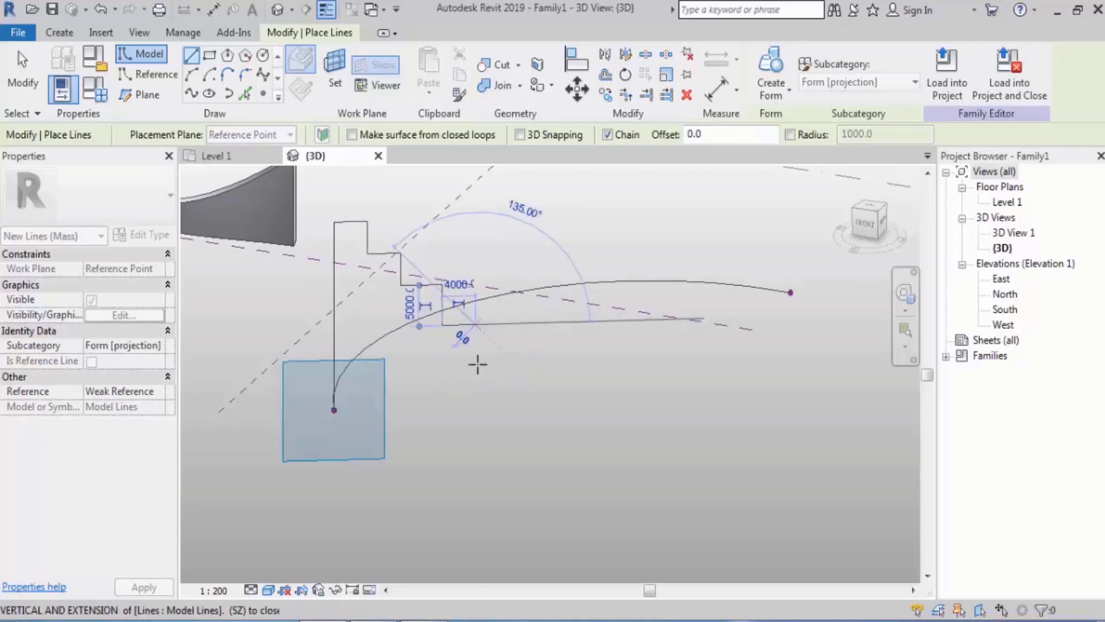
pyautogui.click(478, 408)
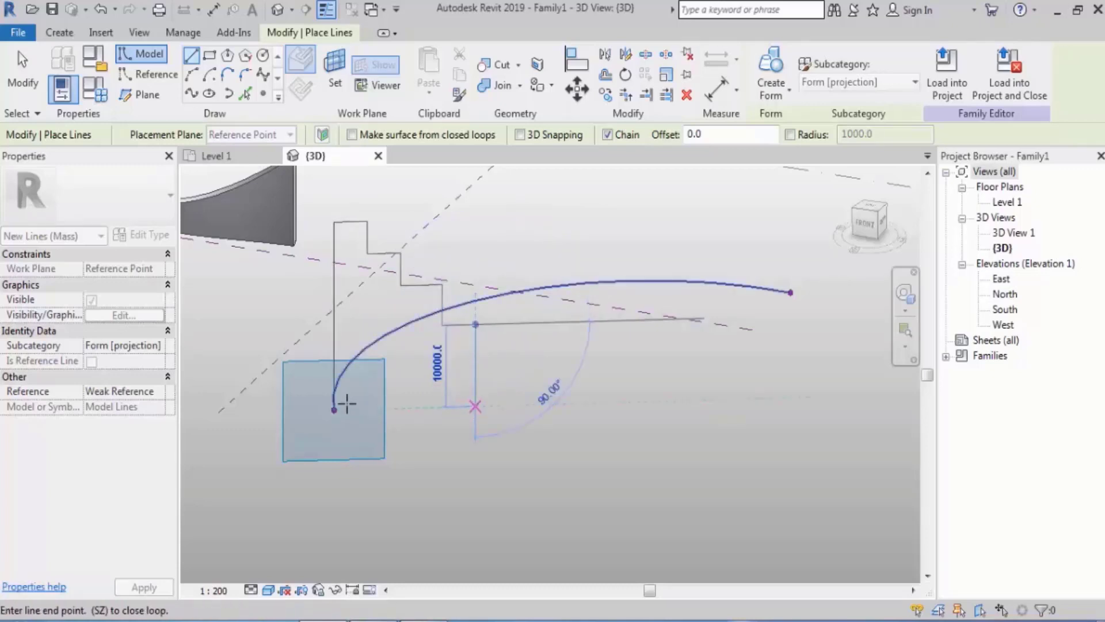
pyautogui.click(347, 403)
pyautogui.click(333, 410)
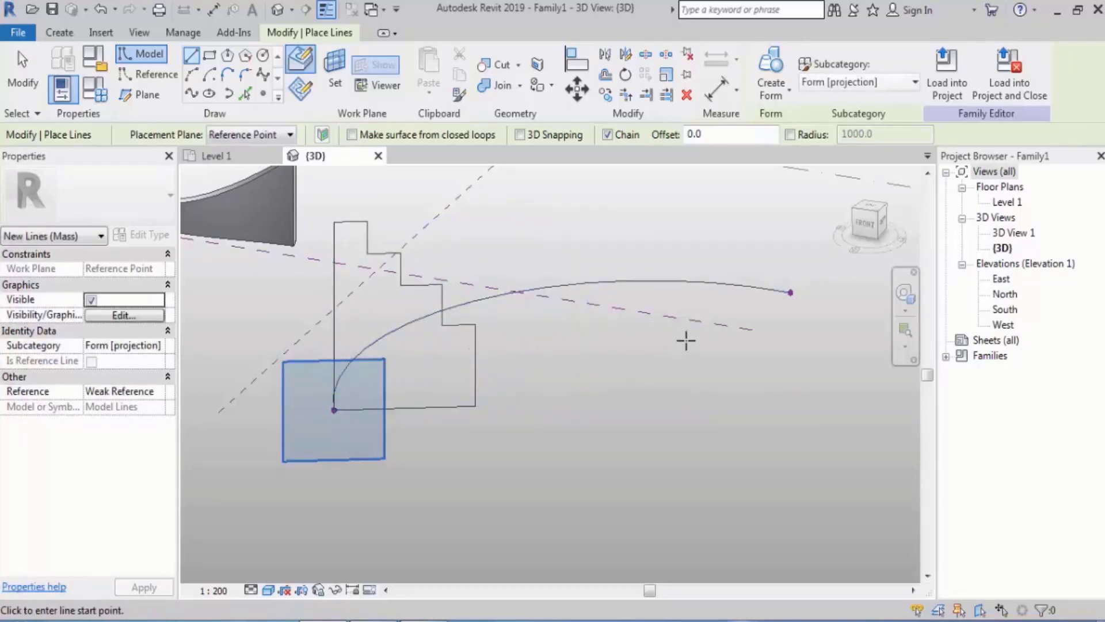
pyautogui.moveTo(686, 341); pyautogui.dragTo(583, 363, button='middle')
pyautogui.press('Escape')
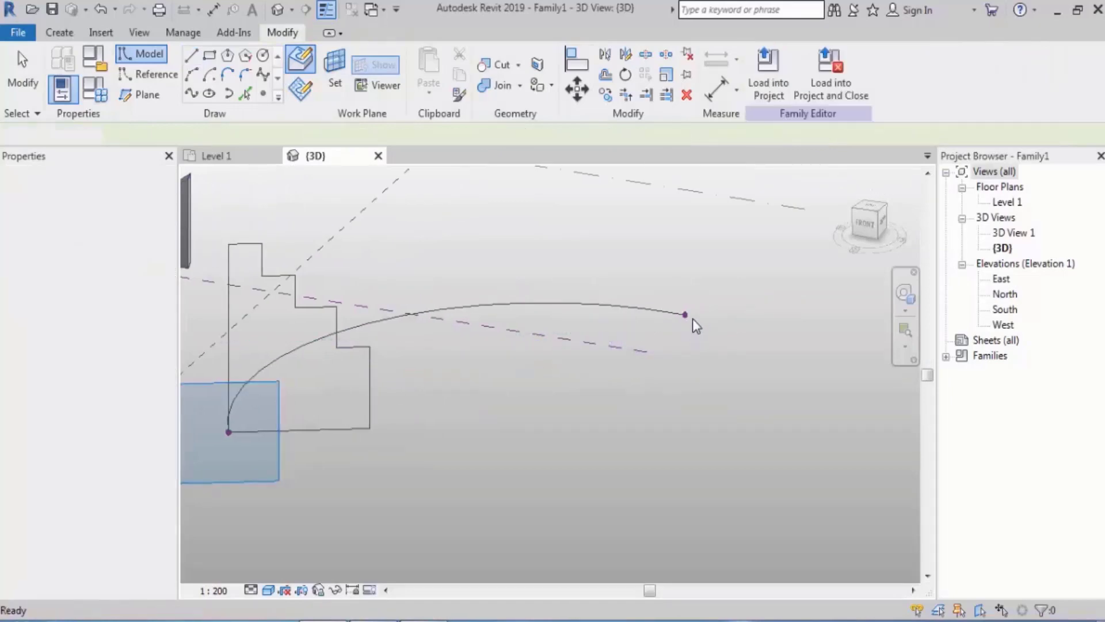
# On the work plane of the second arc's end point, sketch a short upward vertical line with a horizontal top about 1300 long
pyautogui.click(686, 316)
pyautogui.keyDown('shift'); pyautogui.moveTo(688, 317); pyautogui.dragTo(517, 344, button='middle'); pyautogui.keyUp('shift')
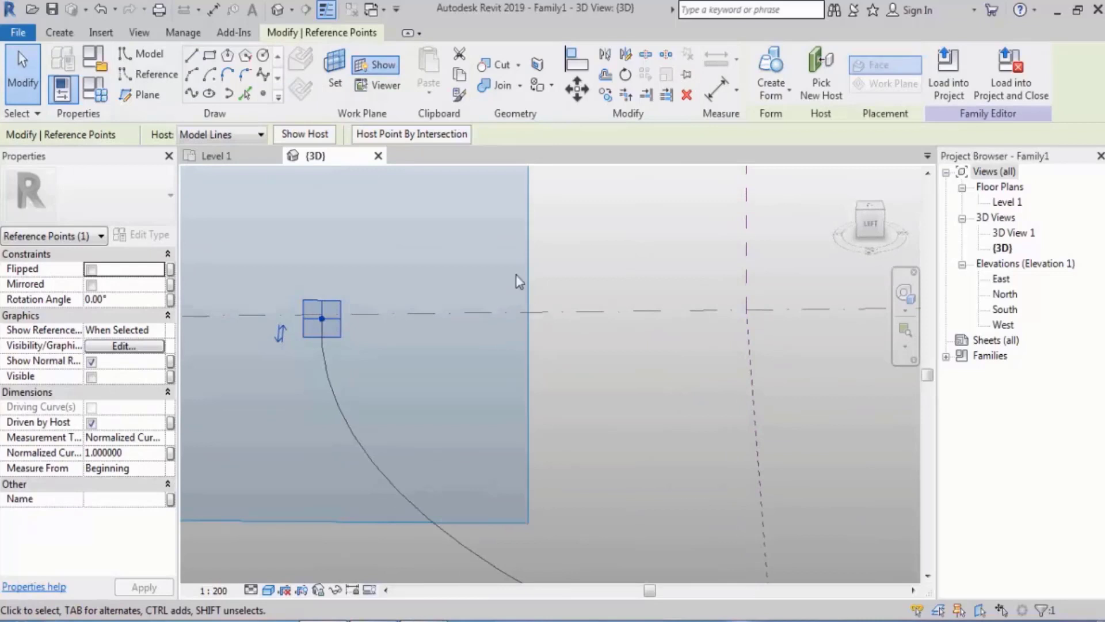
pyautogui.click(190, 57)
pyautogui.scroll(2, 384, 330)
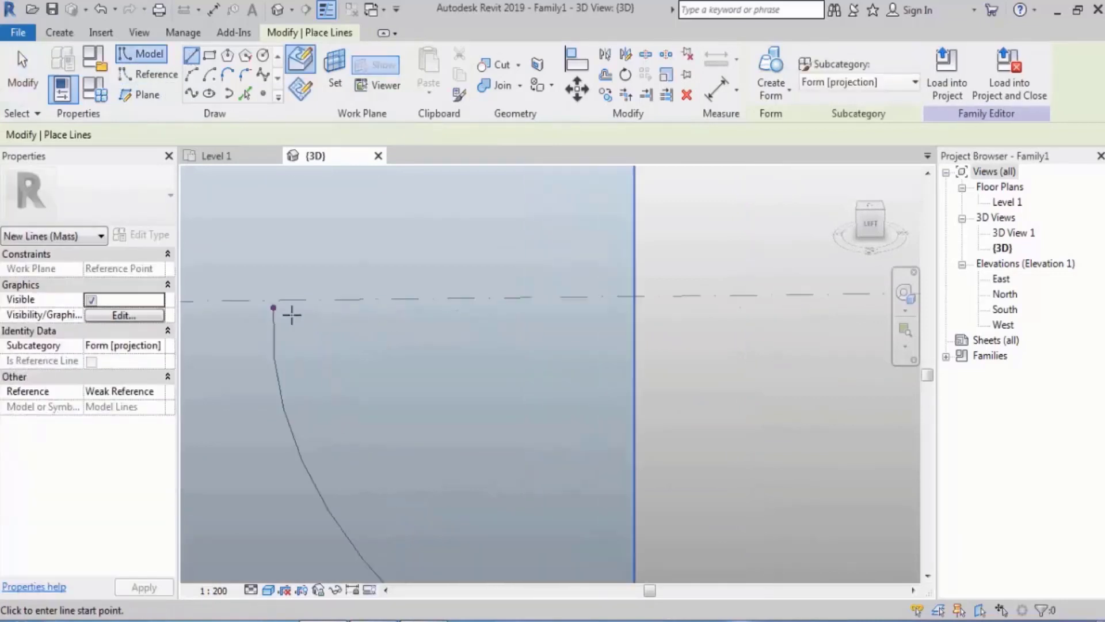
pyautogui.click(275, 307)
pyautogui.click(275, 262)
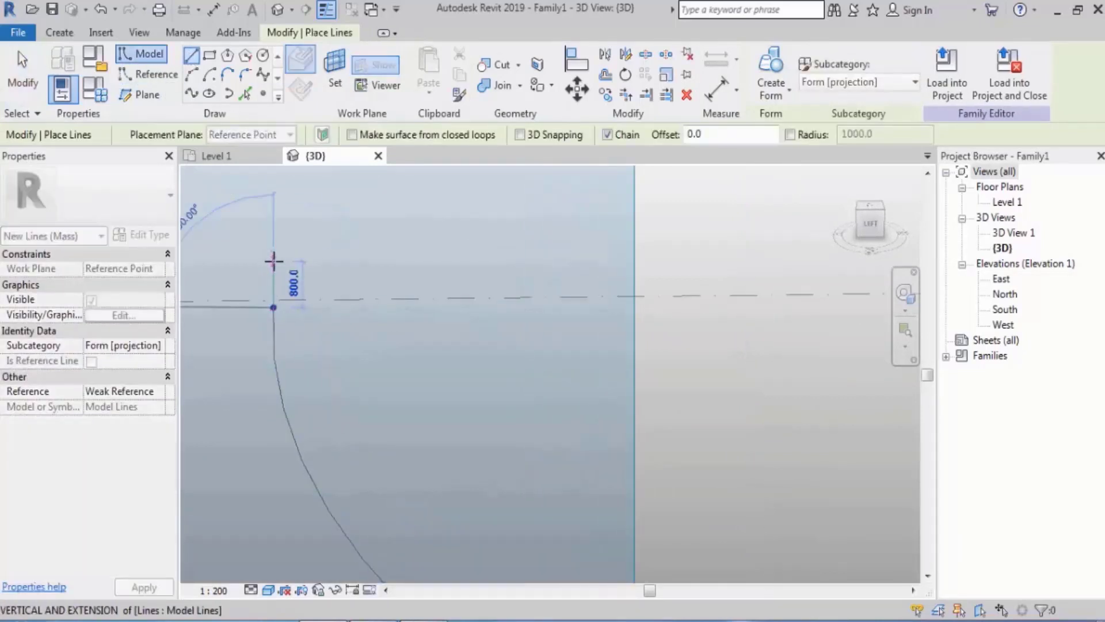
pyautogui.scroll(3, 350, 260)
pyautogui.click(351, 262)
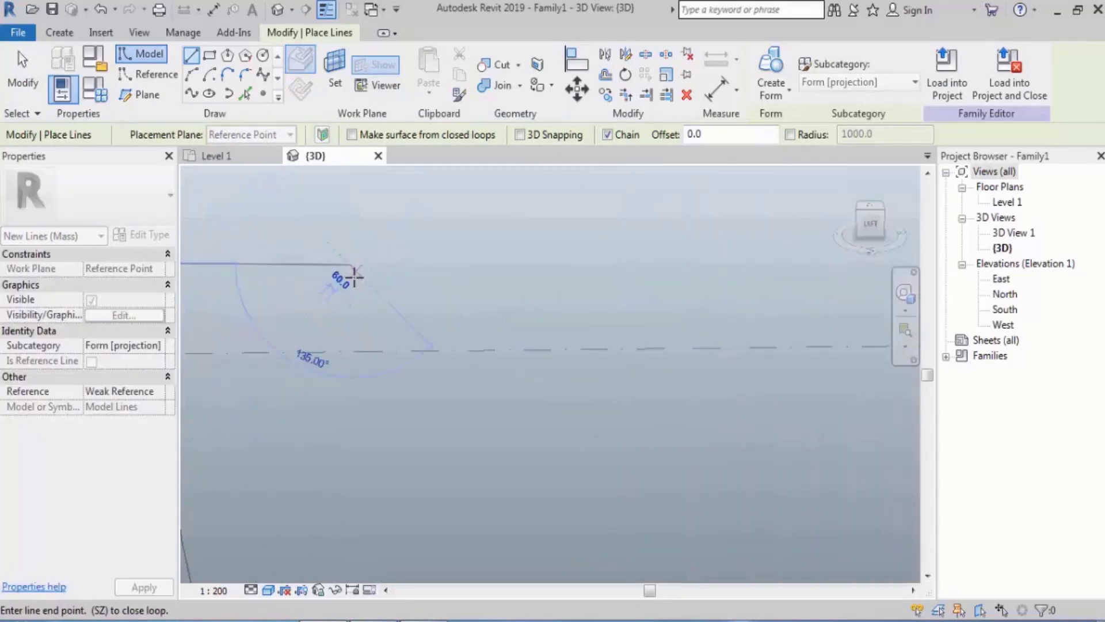
# Continue the line chain with three shallow descending steps about 1100 to 1360 long, ending in a short vertical drop
pyautogui.click(525, 269)
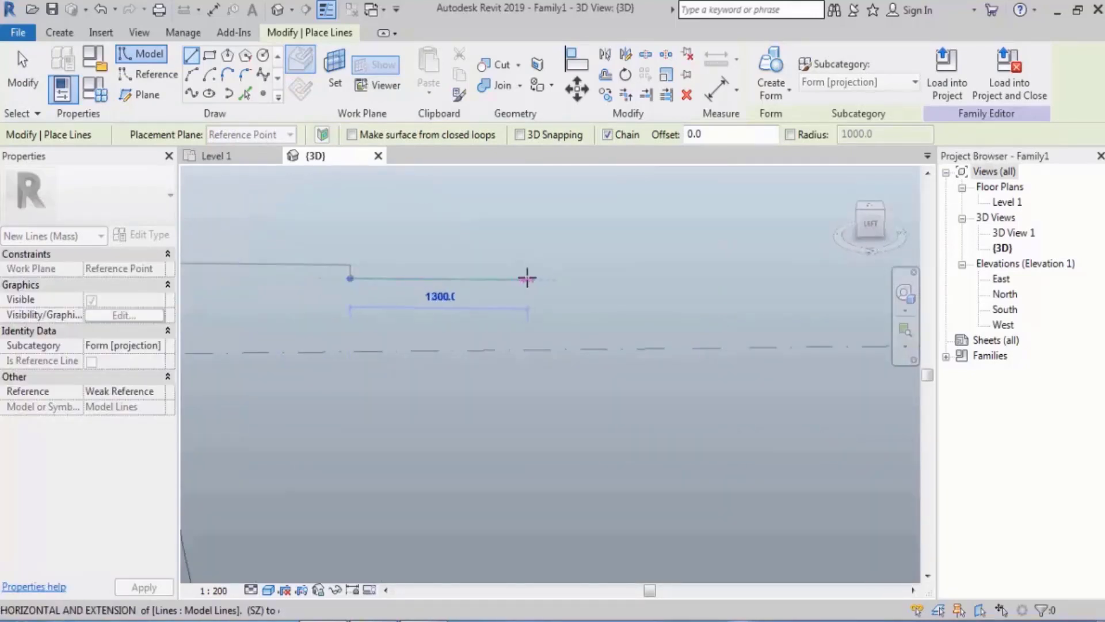
pyautogui.click(530, 278)
pyautogui.click(529, 290)
pyautogui.moveTo(616, 299); pyautogui.dragTo(423, 308, button='middle')
pyautogui.click(522, 301)
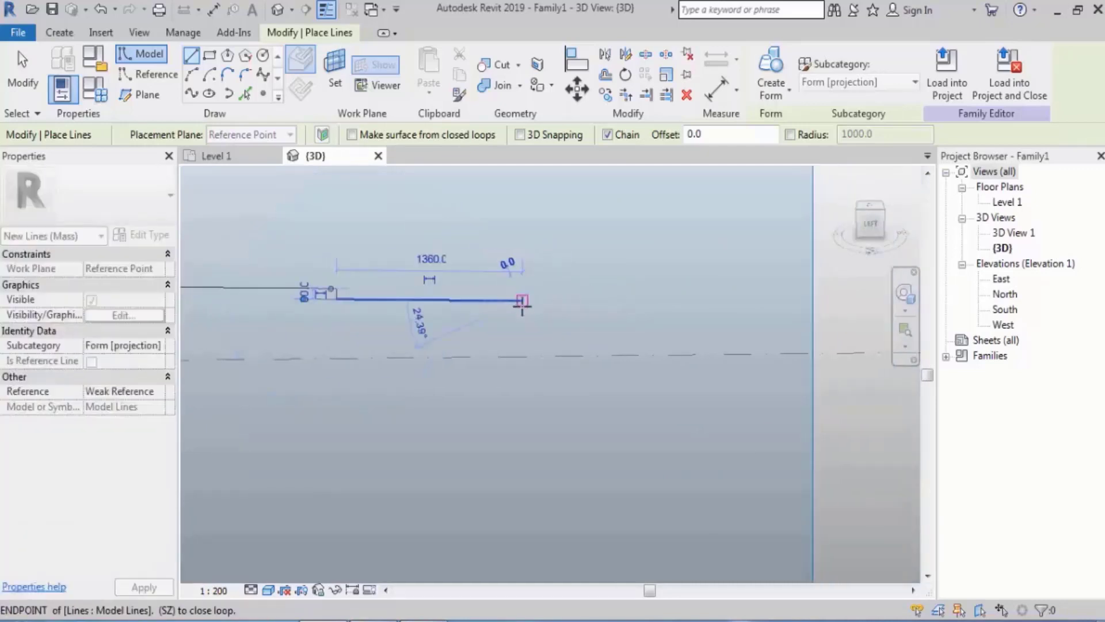
pyautogui.click(521, 311)
pyautogui.scroll(-5, 520, 310)
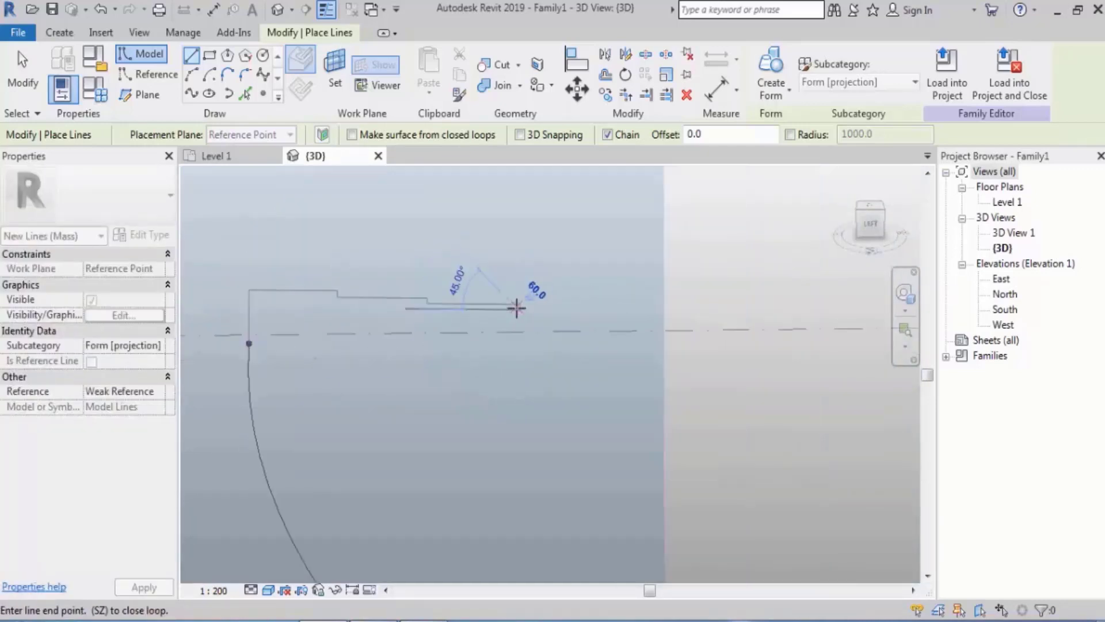
pyautogui.click(584, 327)
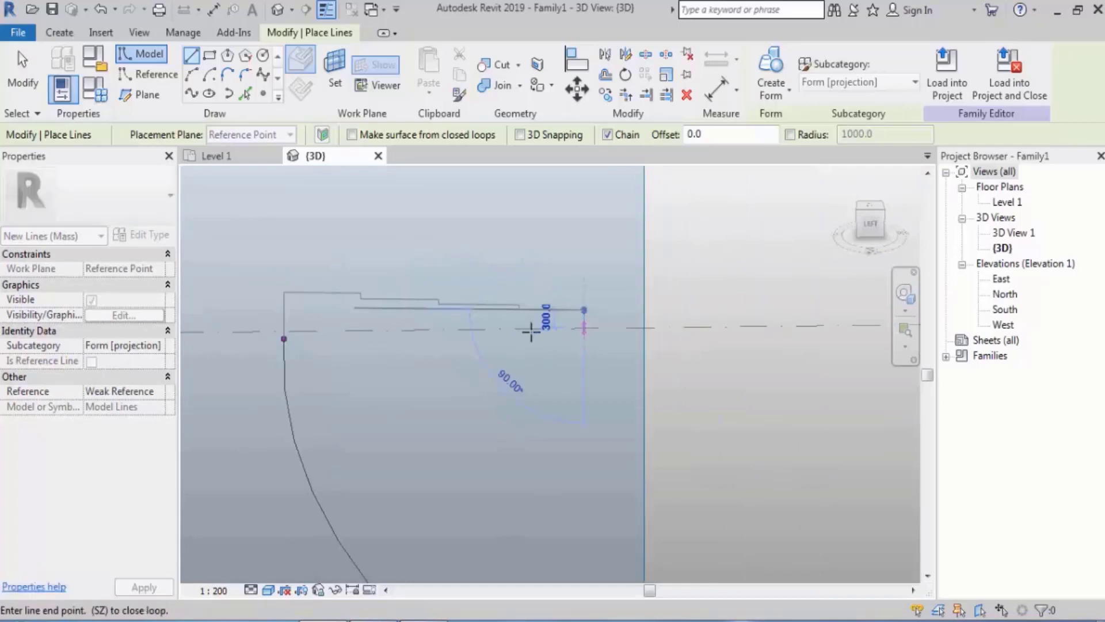
# Close the small stepped profile with a base line about 5080 long from the arc's end point
pyautogui.click(284, 339)
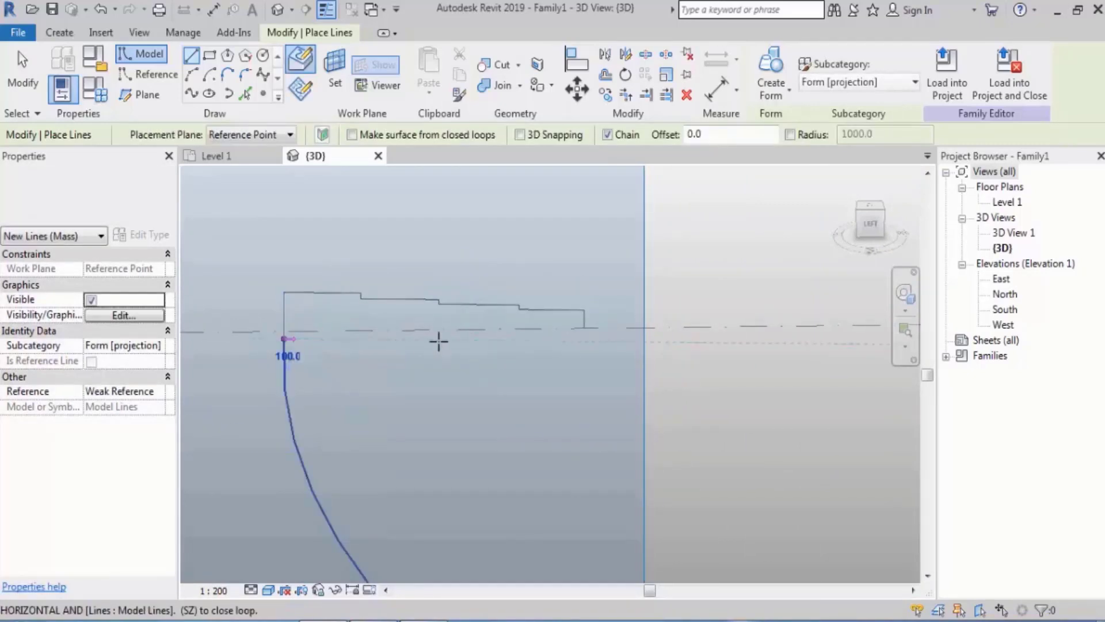
pyautogui.click(585, 342)
pyautogui.press('Escape')
pyautogui.press('Escape')
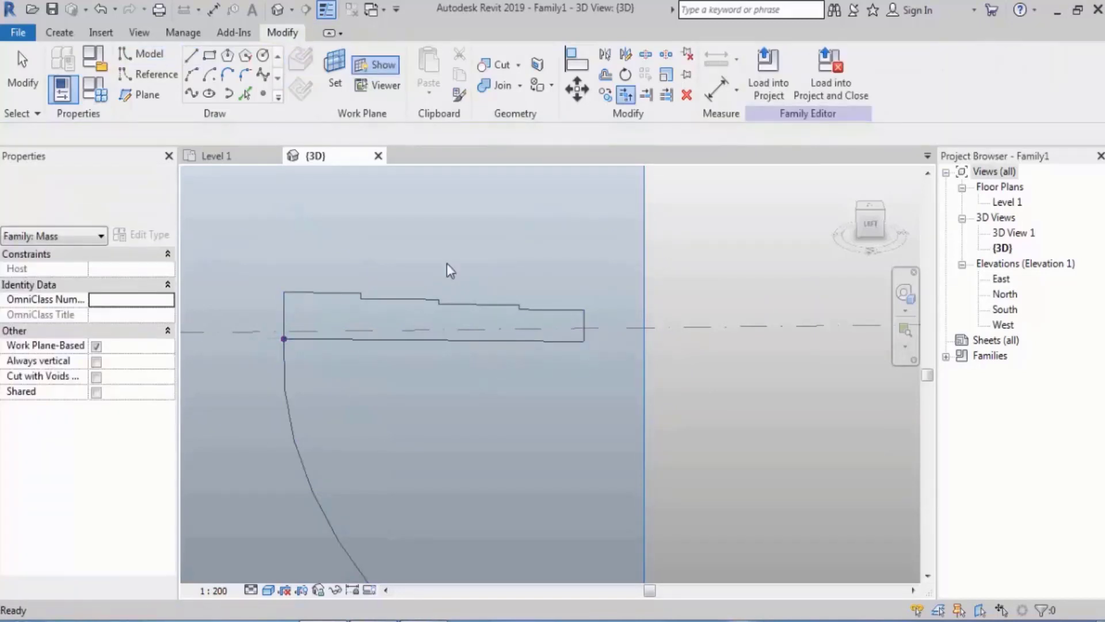
# Create a solid form from the large stepped profile, the arc and the small stepped profile
pyautogui.scroll(-5, 447, 264)
pyautogui.keyDown('shift'); pyautogui.moveTo(504, 337); pyautogui.dragTo(461, 362, button='middle'); pyautogui.keyUp('shift')
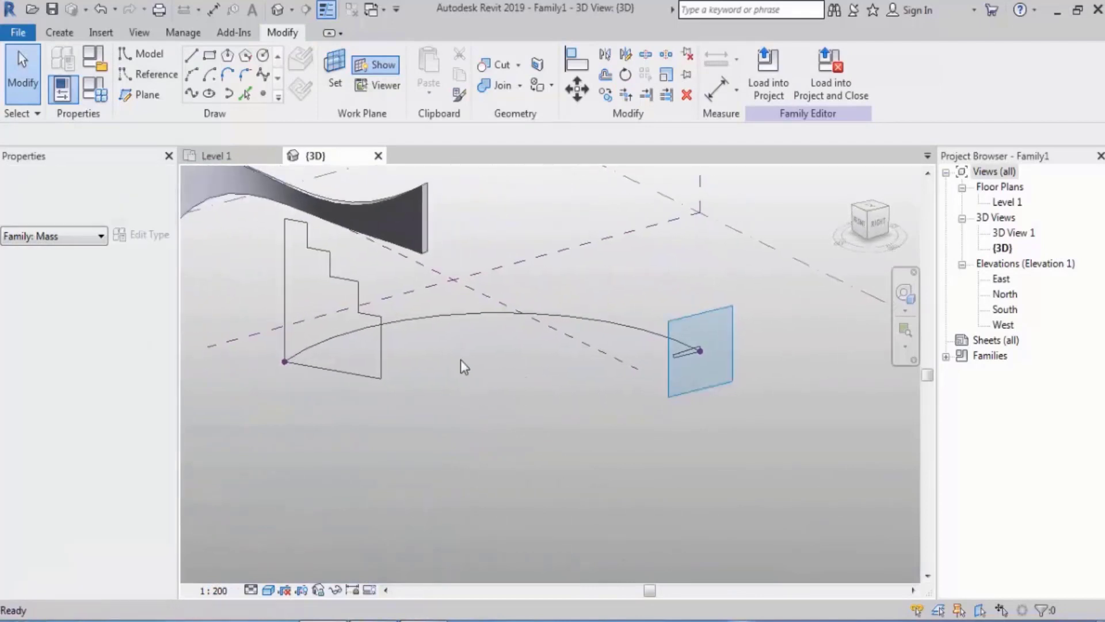
pyautogui.click(383, 337)
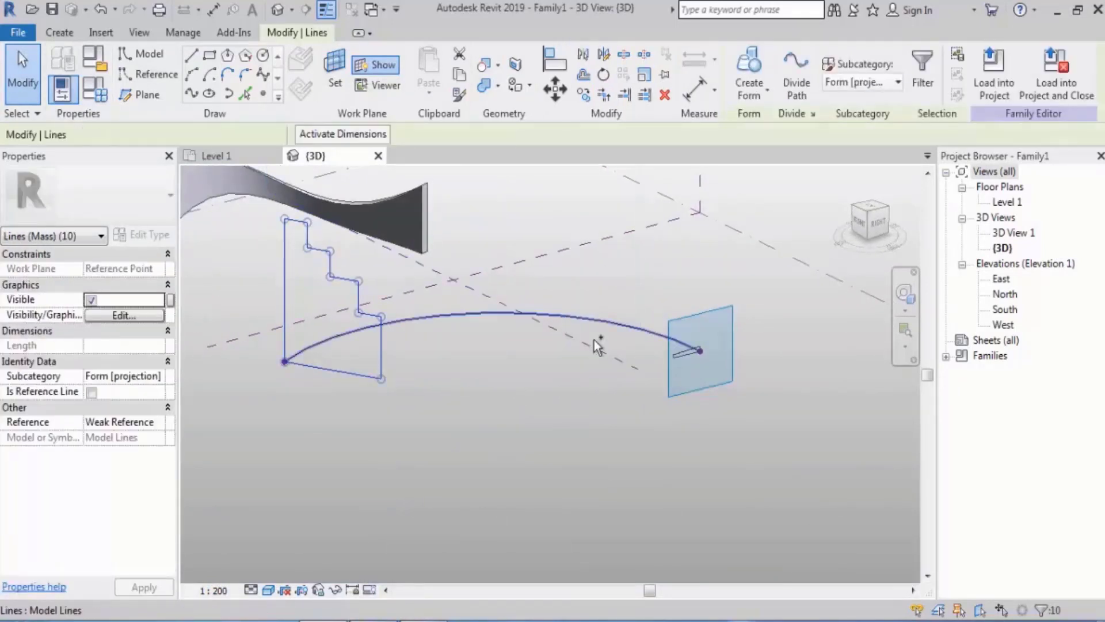
pyautogui.keyDown('ctrl'); pyautogui.click(595, 339); pyautogui.keyUp('ctrl')
pyautogui.keyDown('ctrl'); pyautogui.click(682, 358); pyautogui.keyUp('ctrl')
pyautogui.keyDown('shift'); pyautogui.moveTo(614, 368); pyautogui.dragTo(638, 364, button='middle'); pyautogui.keyUp('shift')
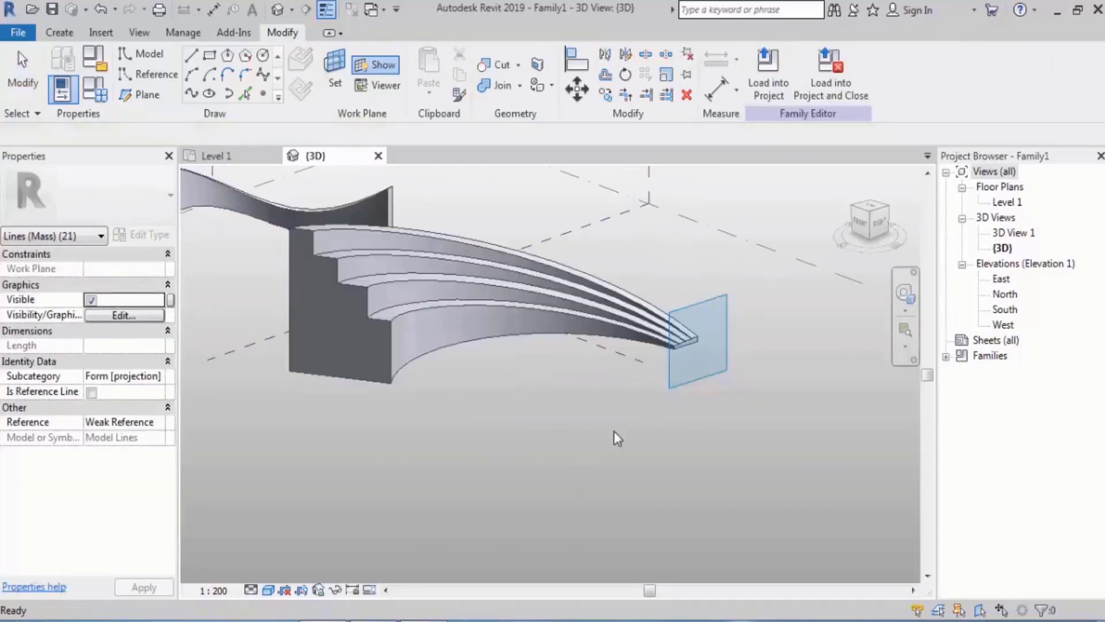
pyautogui.click(614, 431)
pyautogui.keyDown('shift'); pyautogui.moveTo(617, 470); pyautogui.dragTo(634, 510, button='middle'); pyautogui.keyUp('shift')
pyautogui.scroll(1, 423, 278)
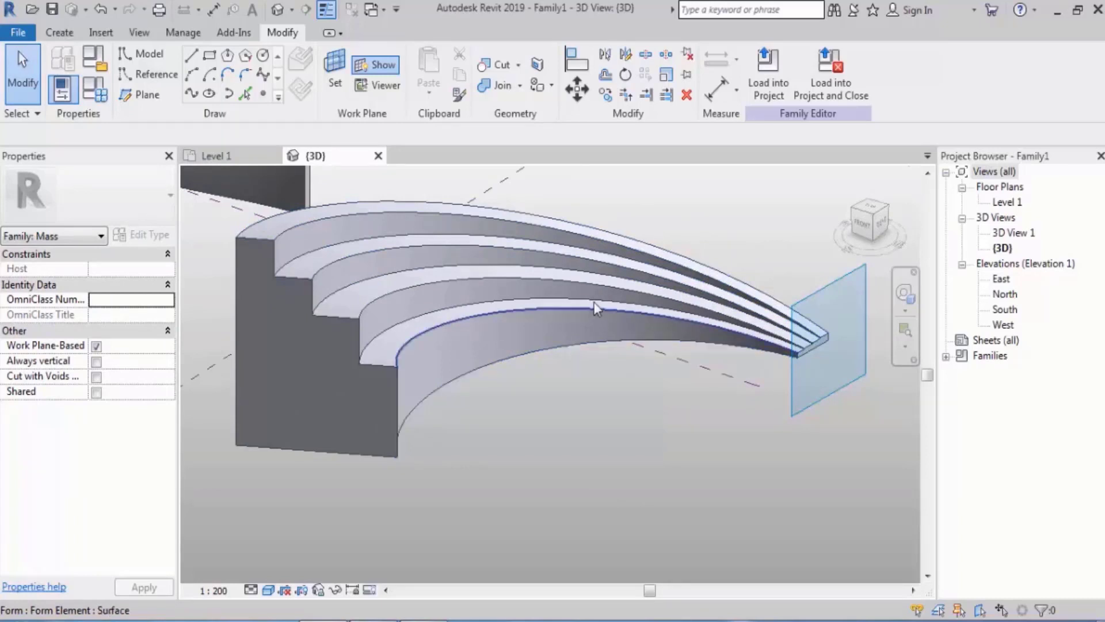
# Sketch a third start-end-radius arc on Level 1, beside the stepped form
pyautogui.scroll(-4, 594, 301)
pyautogui.scroll(-3, 446, 319)
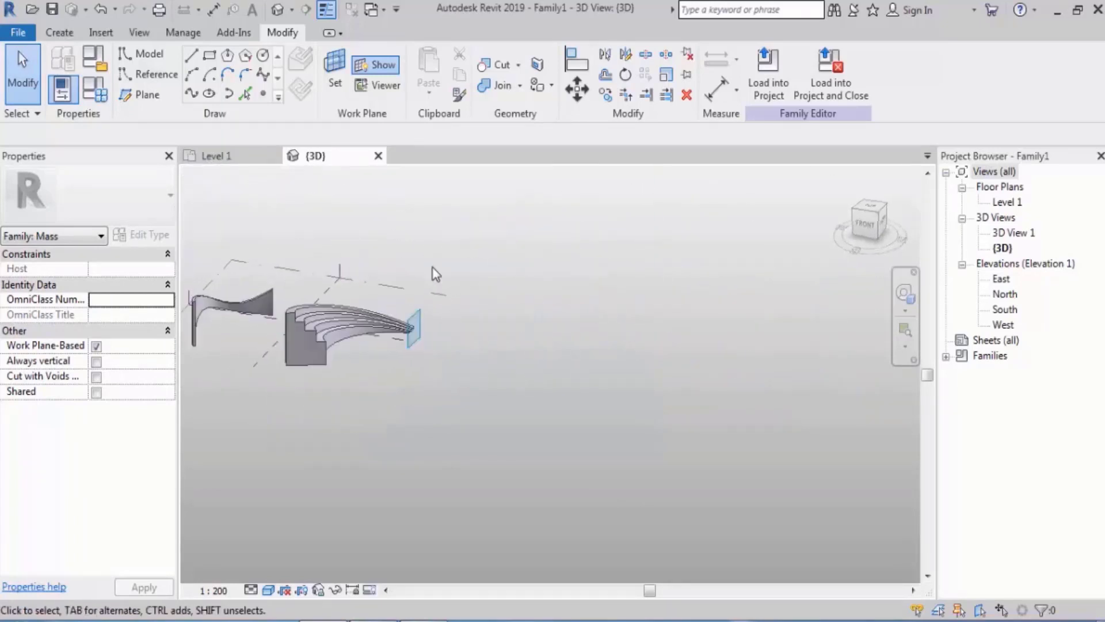
pyautogui.click(423, 292)
pyautogui.scroll(1, 466, 359)
pyautogui.keyDown('shift'); pyautogui.moveTo(550, 350); pyautogui.dragTo(521, 383, button='middle'); pyautogui.keyUp('shift')
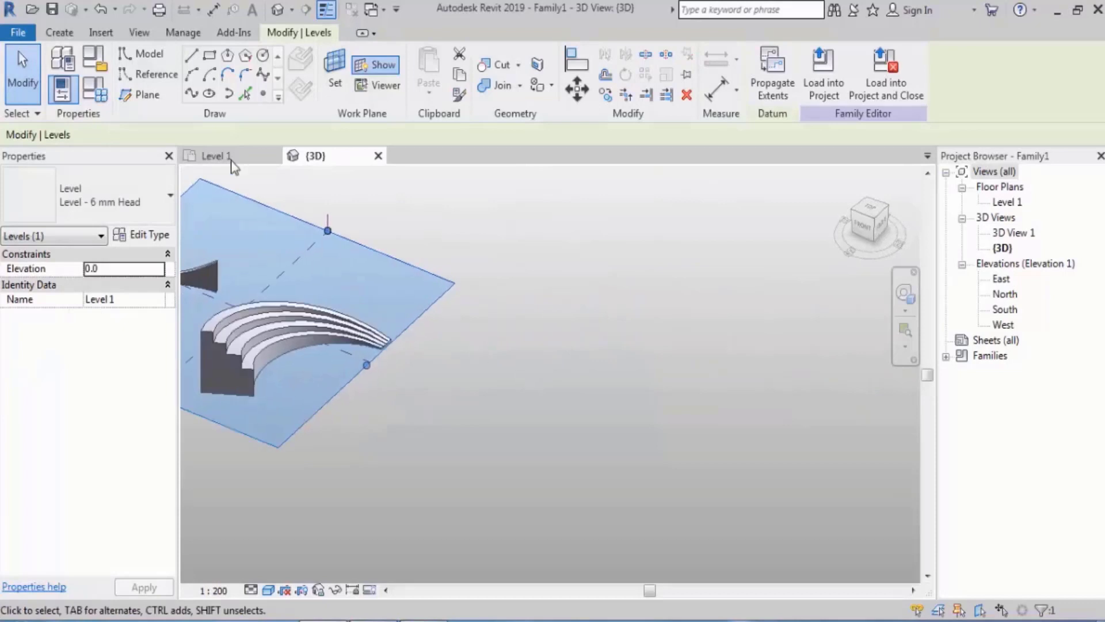
pyautogui.click(197, 71)
pyautogui.moveTo(457, 329); pyautogui.dragTo(504, 271, button='middle')
pyautogui.click(429, 415)
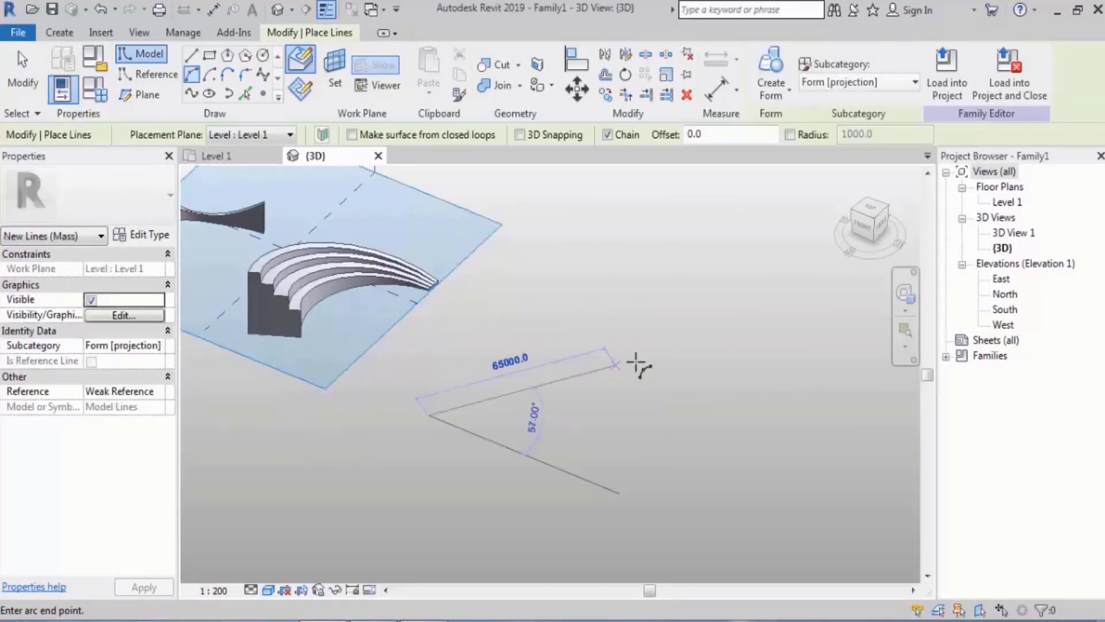
pyautogui.click(640, 361)
pyautogui.click(552, 334)
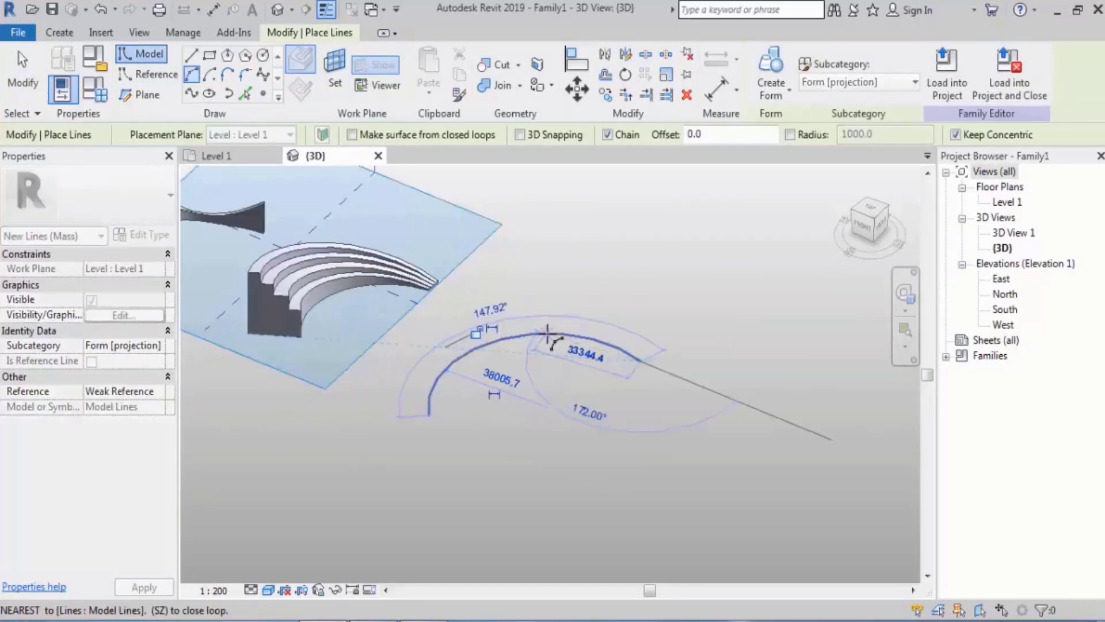
pyautogui.press('Escape')
pyautogui.press('Escape')
# Place reference points on both ends of the third arc
pyautogui.keyDown('shift'); pyautogui.moveTo(548, 361); pyautogui.dragTo(496, 368, button='middle'); pyautogui.keyUp('shift')
pyautogui.click(263, 93)
pyautogui.click(406, 425)
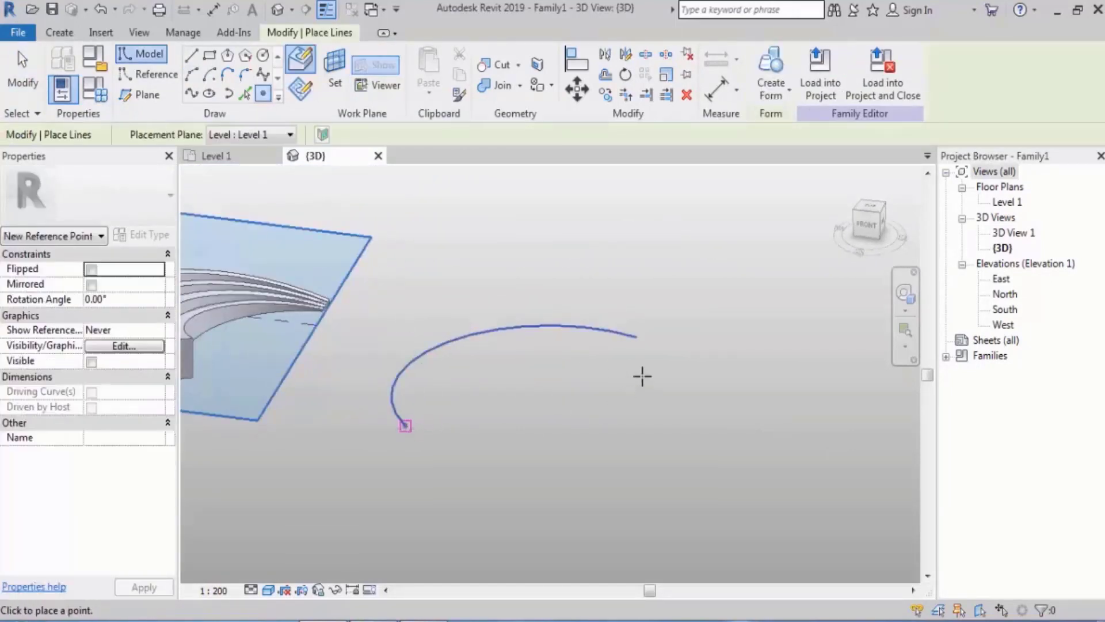
pyautogui.click(637, 338)
pyautogui.press('Escape')
pyautogui.press('Escape')
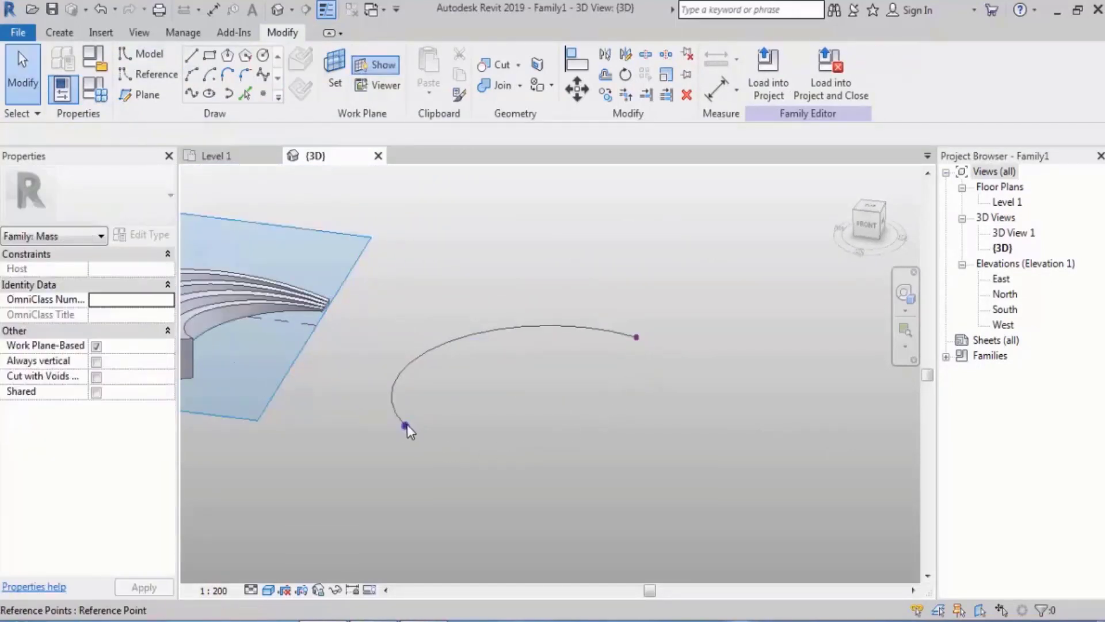
# On the work plane of the third arc's start point, sketch a horizontal line about 20000 long from that point
pyautogui.click(405, 424)
pyautogui.keyDown('shift'); pyautogui.moveTo(414, 429); pyautogui.dragTo(482, 406, button='middle'); pyautogui.keyUp('shift')
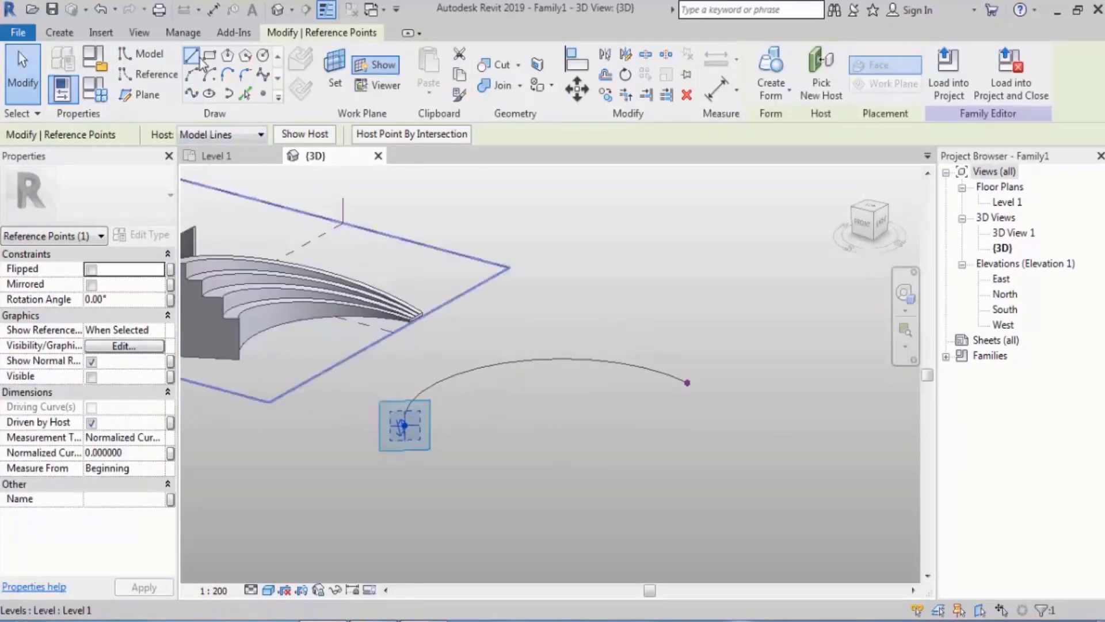
pyautogui.press('l')
pyautogui.press('i')
pyautogui.scroll(3, 414, 444)
pyautogui.click(419, 433)
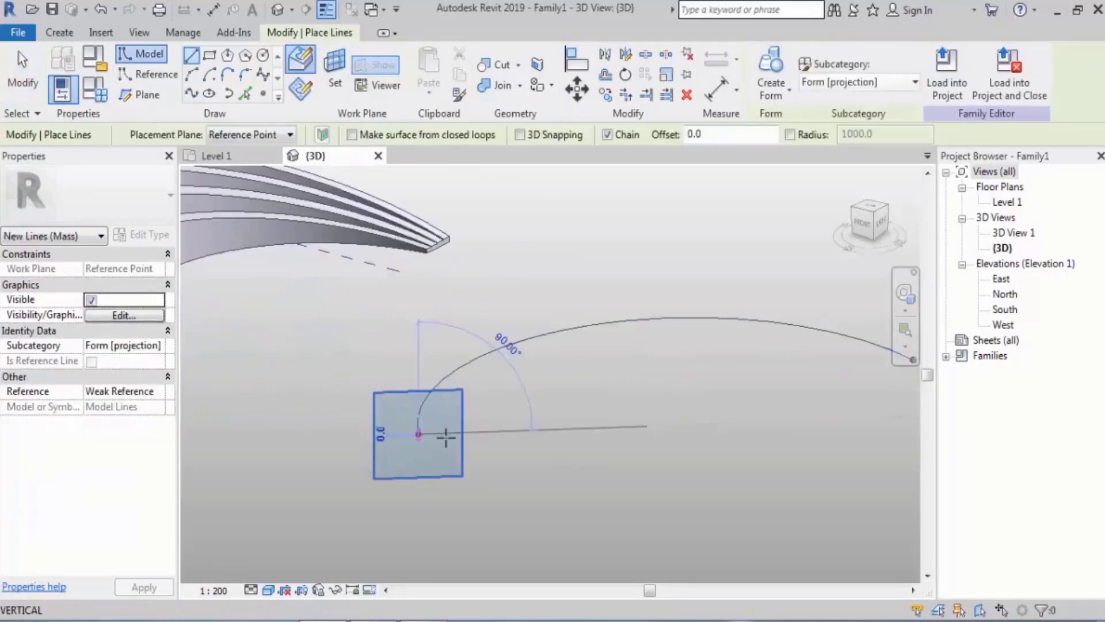
pyautogui.click(563, 429)
pyautogui.press('Escape')
pyautogui.press('Escape')
# On the work plane of the third arc's end point, sketch a vertical line upward and a horizontal line about 17000 long from its top
pyautogui.moveTo(368, 466)
pyautogui.keyDown('shift'); pyautogui.mouseDown(button='middle')
pyautogui.moveTo(506, 535)
pyautogui.moveTo(535, 452)
pyautogui.moveTo(616, 348)
pyautogui.moveTo(600, 402)
pyautogui.moveTo(443, 410)
pyautogui.mouseUp(button='middle'); pyautogui.keyUp('shift')
pyautogui.click(615, 330)
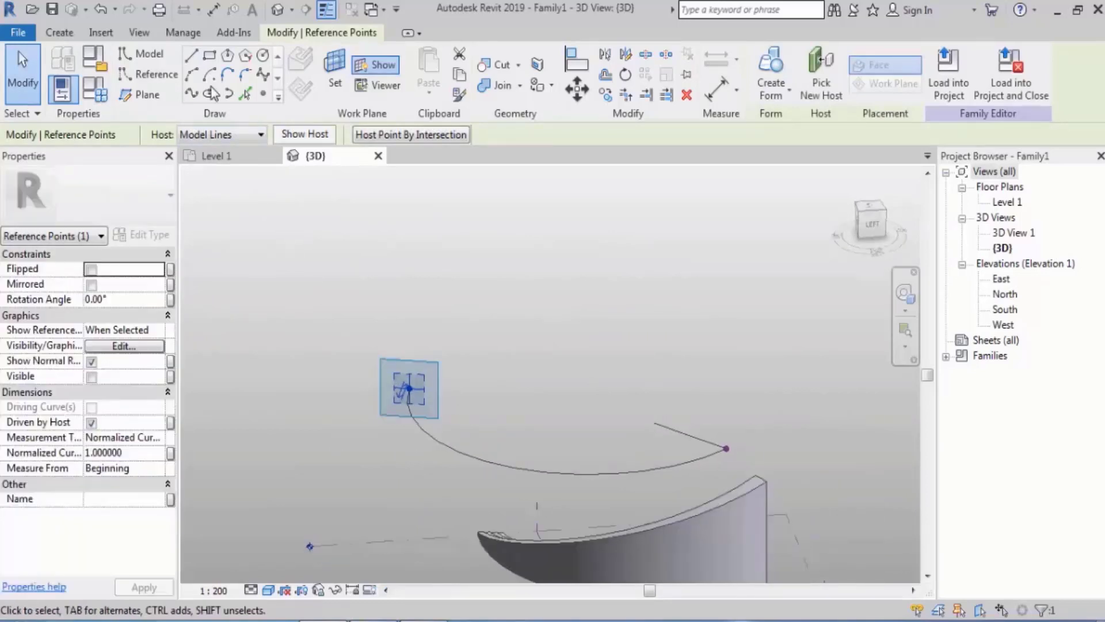
pyautogui.click(196, 57)
pyautogui.click(410, 389)
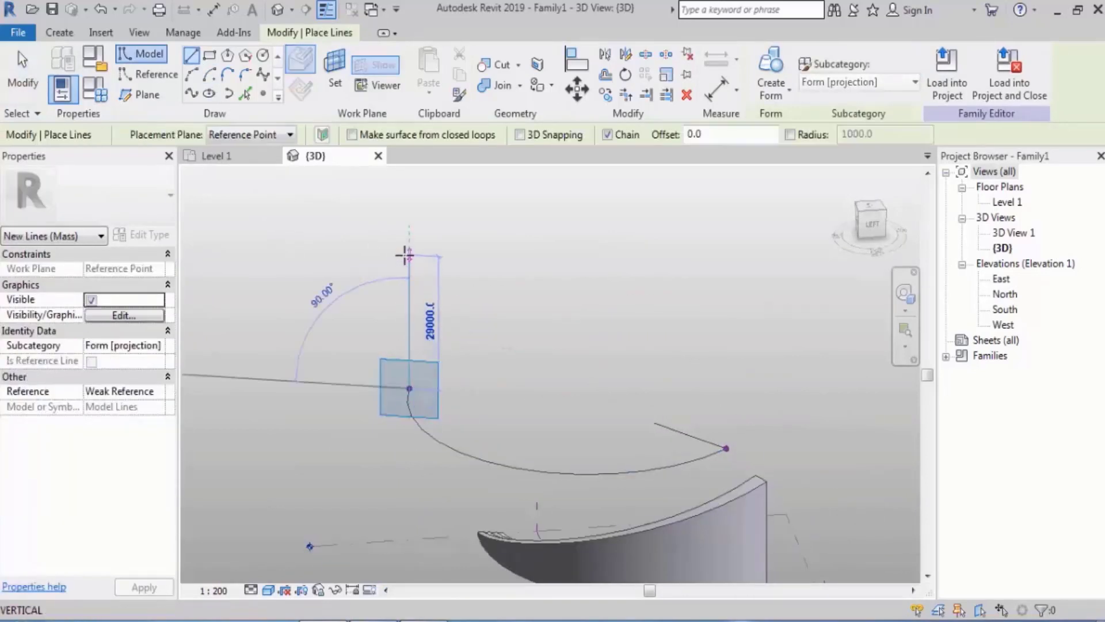
pyautogui.click(410, 232)
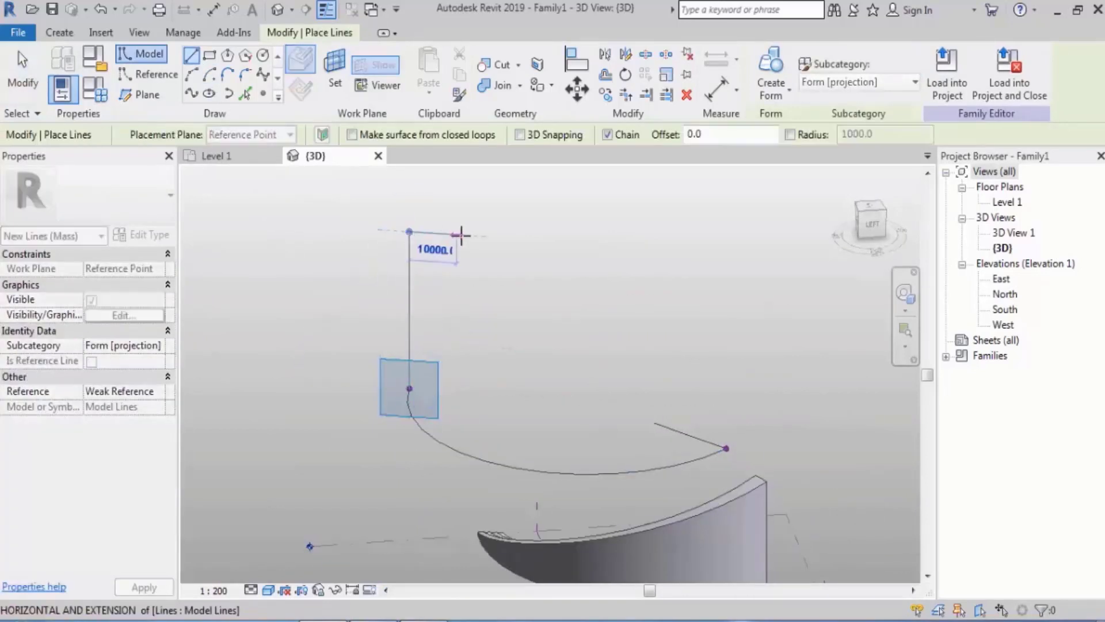
pyautogui.click(490, 236)
pyautogui.press('Escape')
pyautogui.press('Escape')
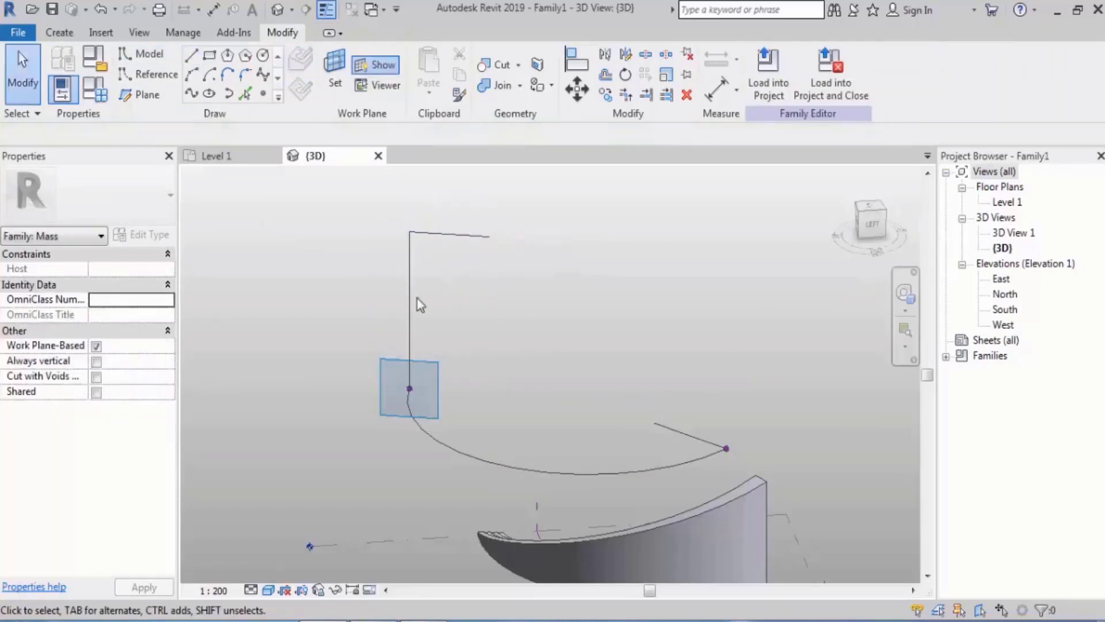
# Delete the vertical line above the third arc's end point, keeping the horizontal line at its top
pyautogui.click(383, 304)
pyautogui.press('Delete')
pyautogui.keyDown('shift'); pyautogui.moveTo(383, 304); pyautogui.dragTo(438, 432, button='middle'); pyautogui.keyUp('shift')
pyautogui.keyDown('shift'); pyautogui.moveTo(406, 445); pyautogui.dragTo(423, 465, button='middle'); pyautogui.keyUp('shift')
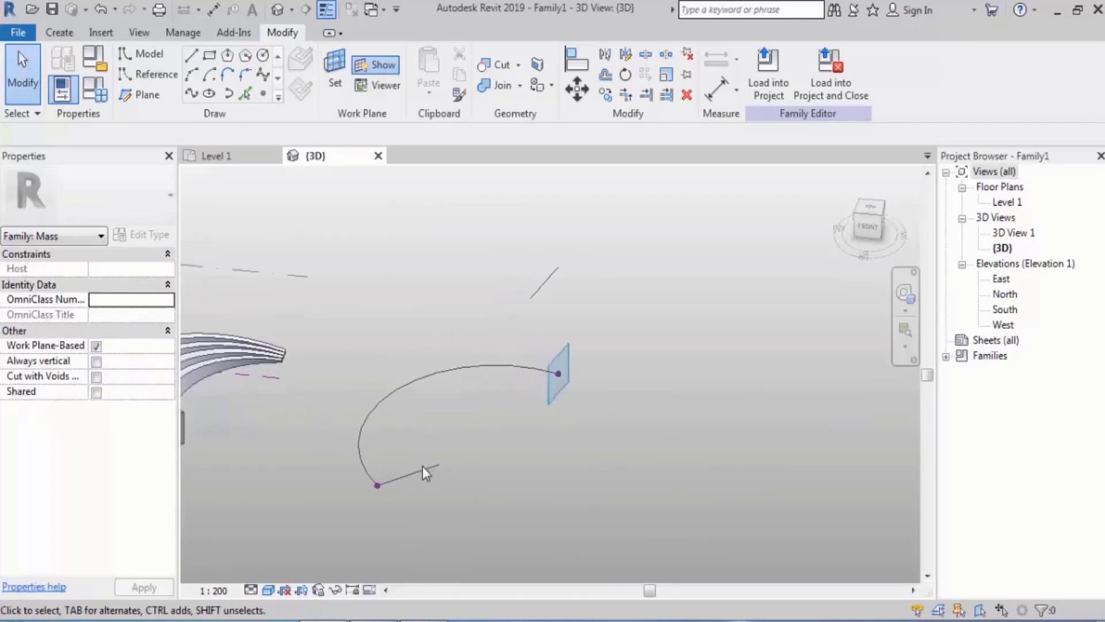
# Try to create a form from the third arc and the two open lines, and undo the form
pyautogui.click(432, 461)
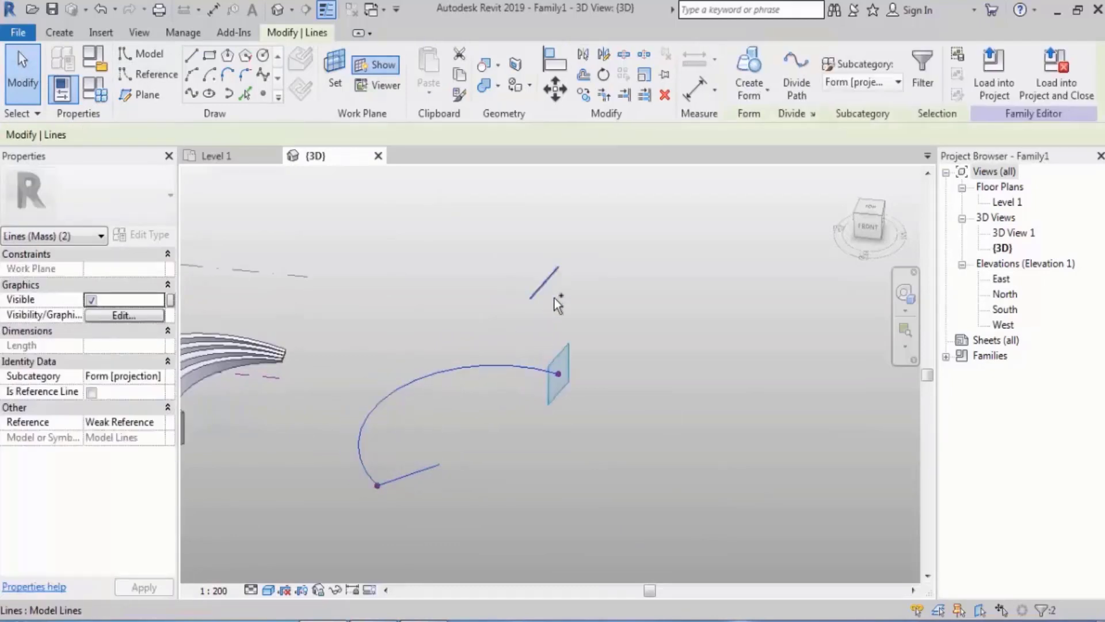
pyautogui.click(771, 75)
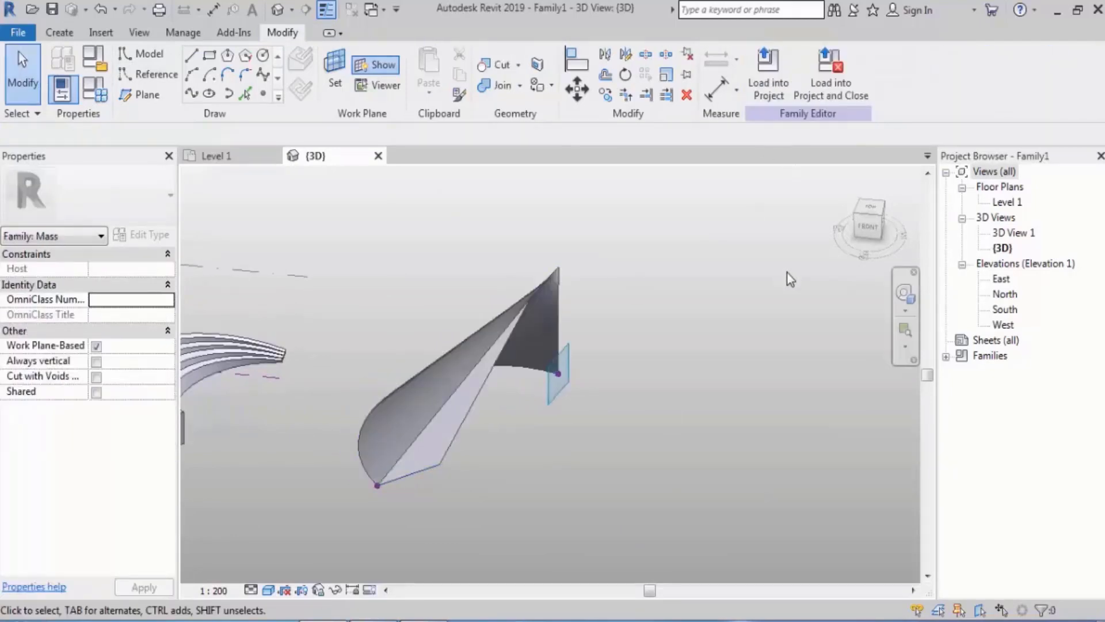
pyautogui.keyDown('shift'); pyautogui.moveTo(760, 312); pyautogui.dragTo(720, 321, button='middle'); pyautogui.keyUp('shift')
pyautogui.hotkey('ctrl', 'z')
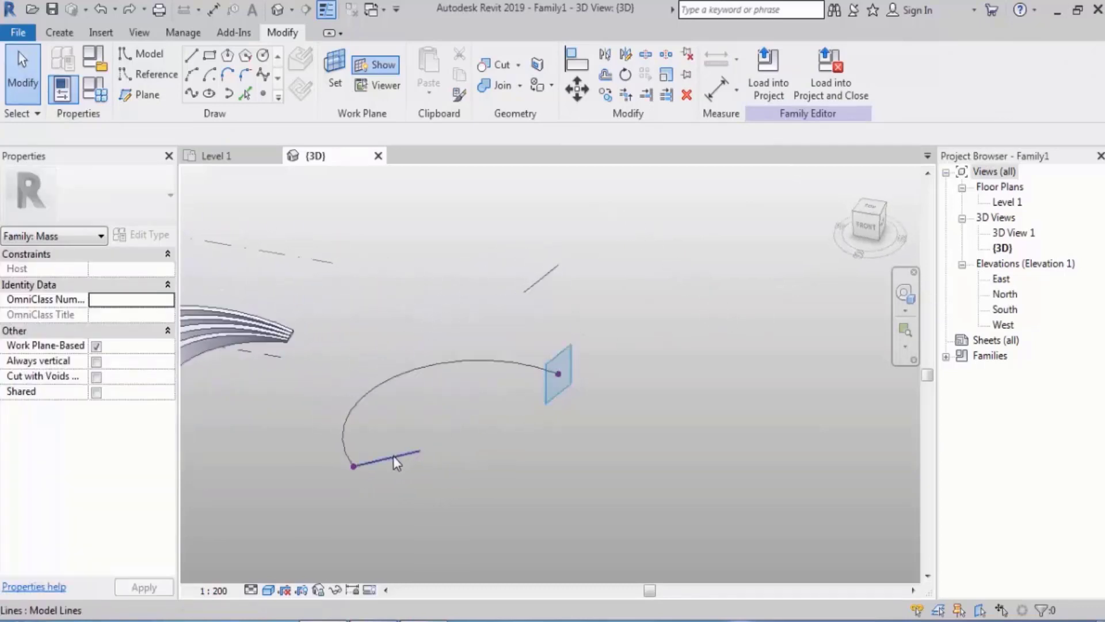
pyautogui.click(393, 456)
pyautogui.keyDown('ctrl'); pyautogui.click(484, 366); pyautogui.keyUp('ctrl')
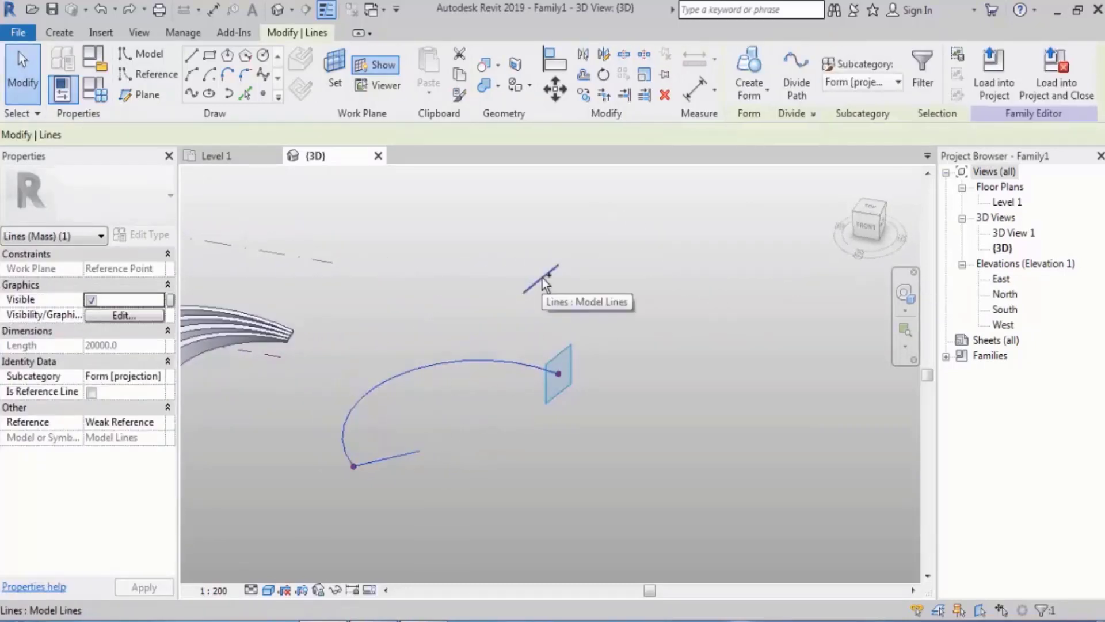
pyautogui.keyDown('ctrl'); pyautogui.click(542, 277); pyautogui.keyUp('ctrl')
pyautogui.click(752, 69)
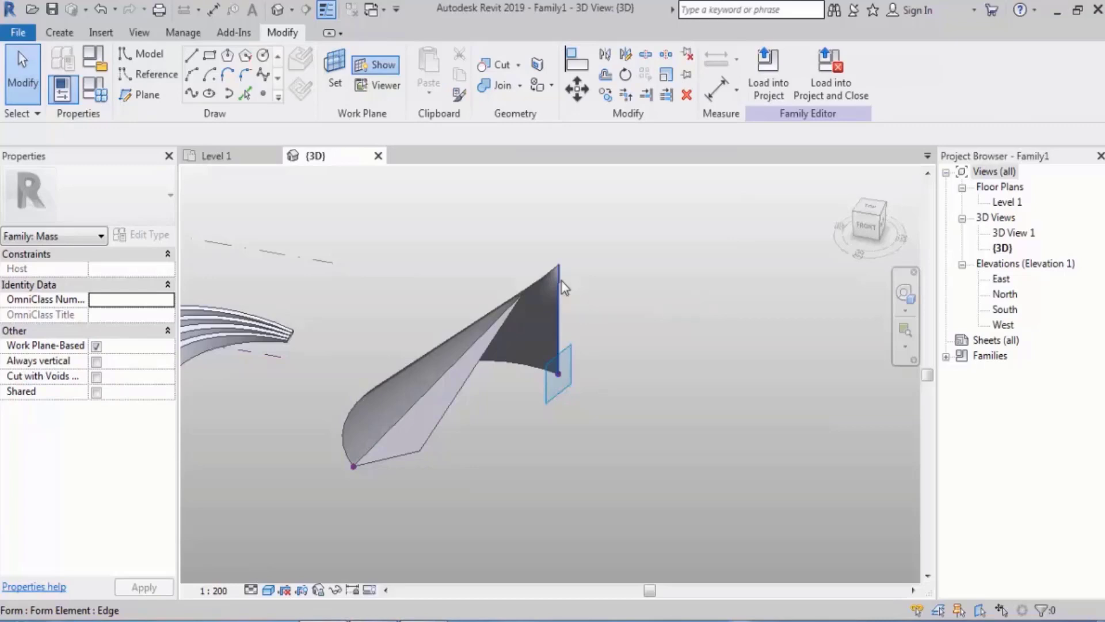
pyautogui.hotkey('ctrl', 'z')
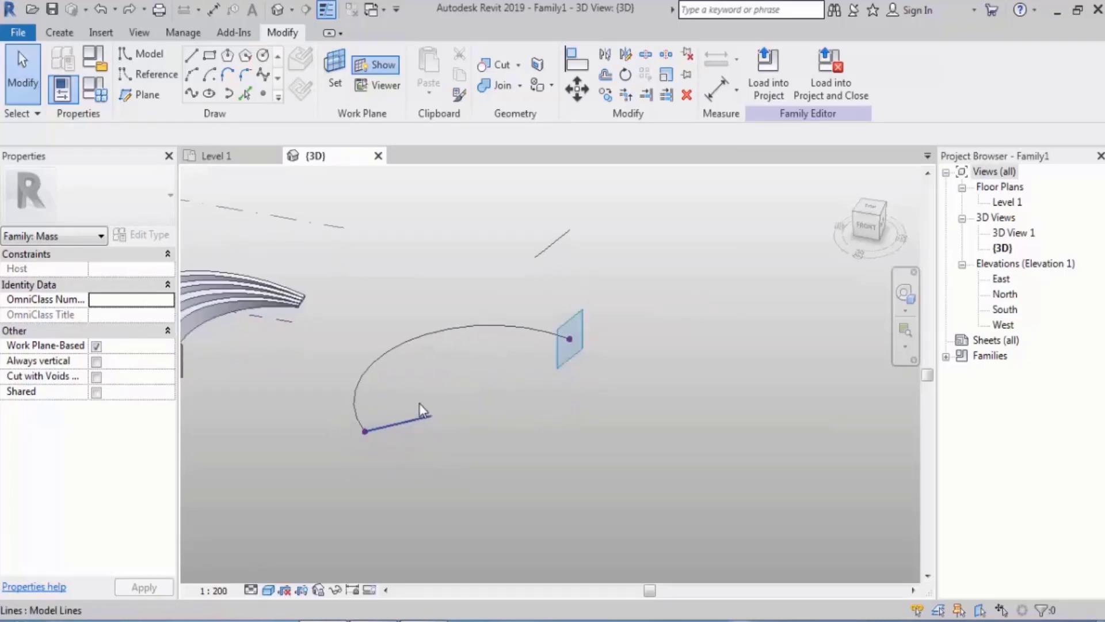
# Complete the line above the third arc's end point into a closed thin rectangle about 17000 long and 3000 deep
pyautogui.click(192, 55)
pyautogui.scroll(3, 365, 434)
pyautogui.moveTo(740, 362); pyautogui.dragTo(567, 581, button='middle')
pyautogui.click(571, 251)
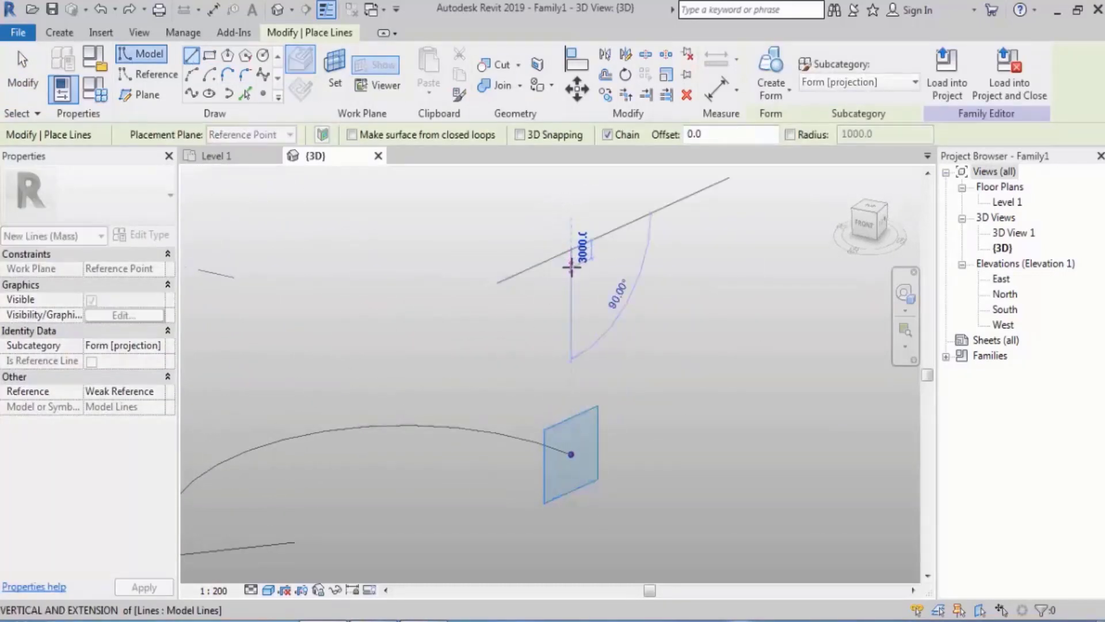
pyautogui.click(571, 268)
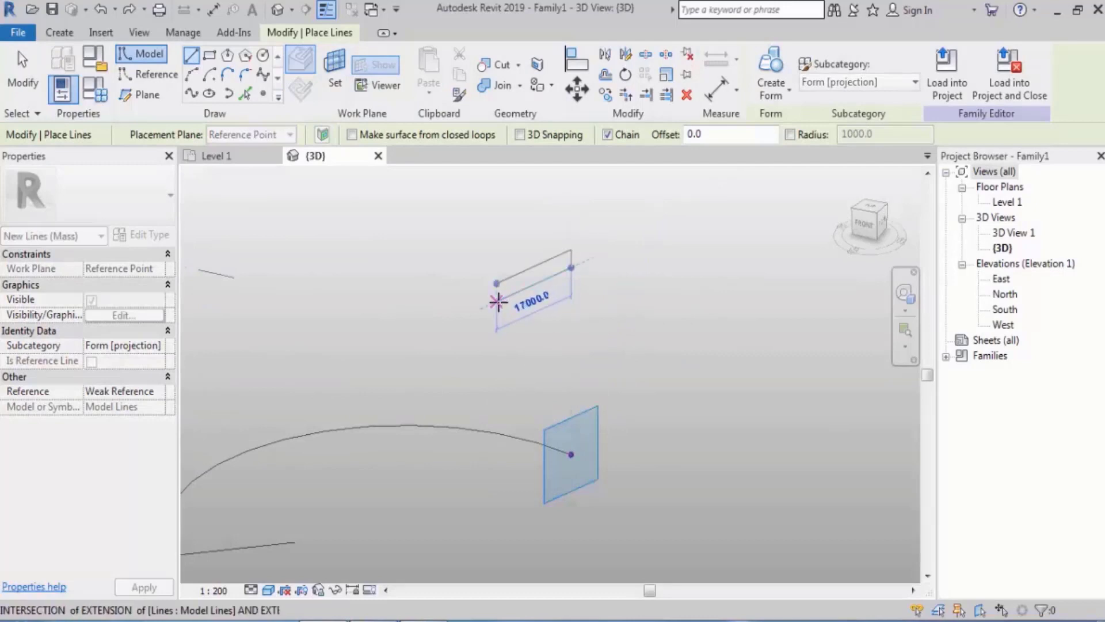
pyautogui.click(498, 299)
pyautogui.keyDown('shift'); pyautogui.moveTo(498, 285); pyautogui.dragTo(395, 386, button='middle'); pyautogui.keyUp('shift')
pyautogui.press('Escape')
pyautogui.press('Escape')
# On the work plane of the third arc's start point, close the existing line into a thin rectangle about 1700 deep
pyautogui.click(397, 385)
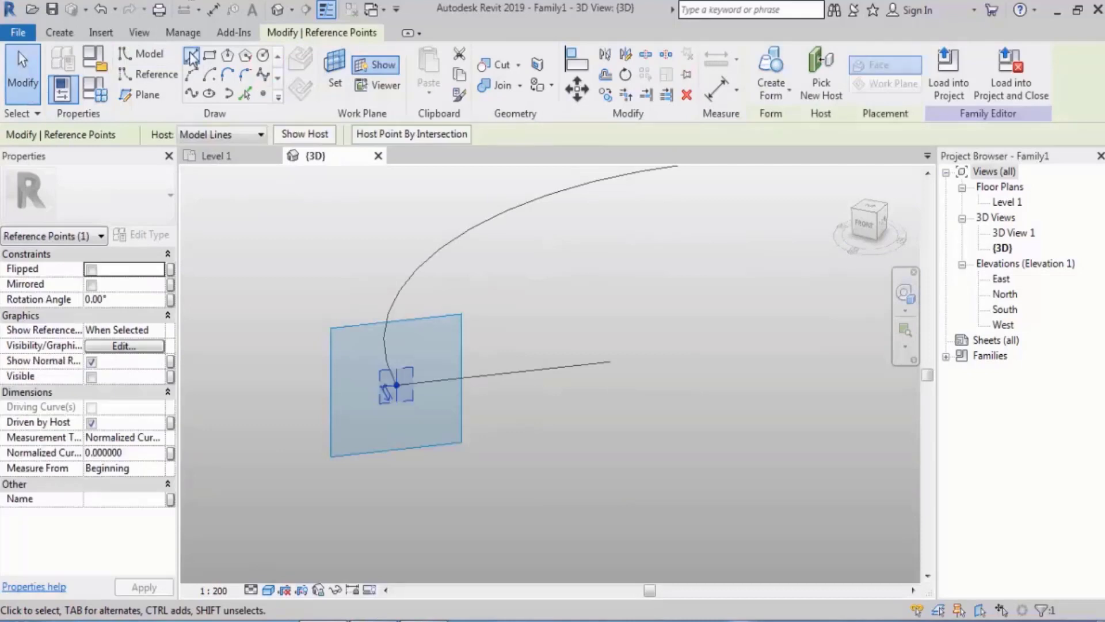
pyautogui.press('l')
pyautogui.press('i')
pyautogui.click(396, 391)
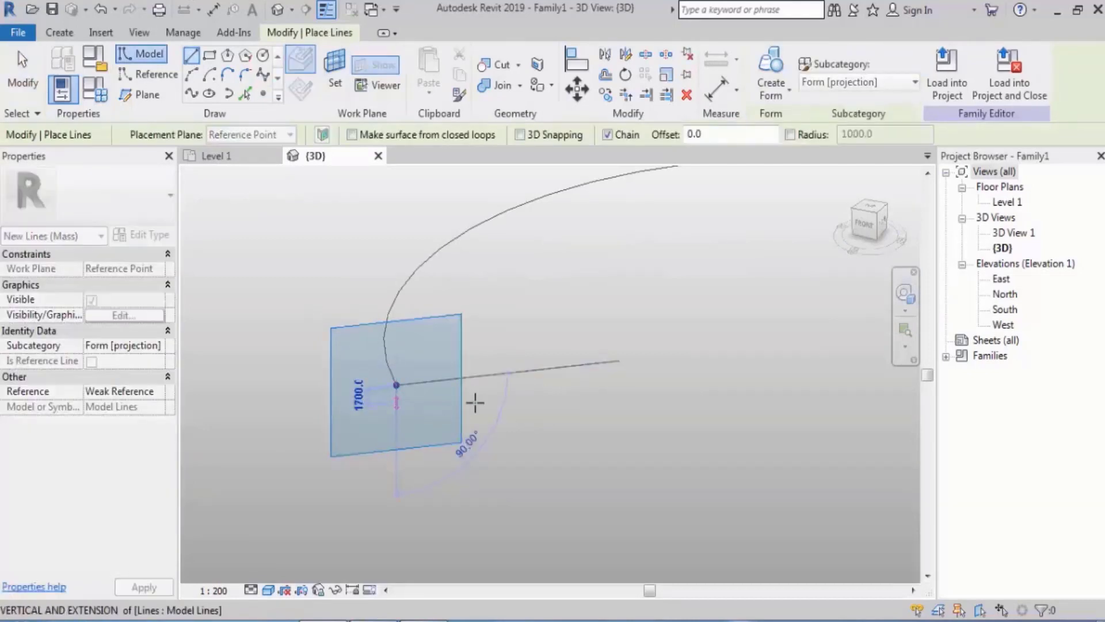
pyautogui.click(609, 380)
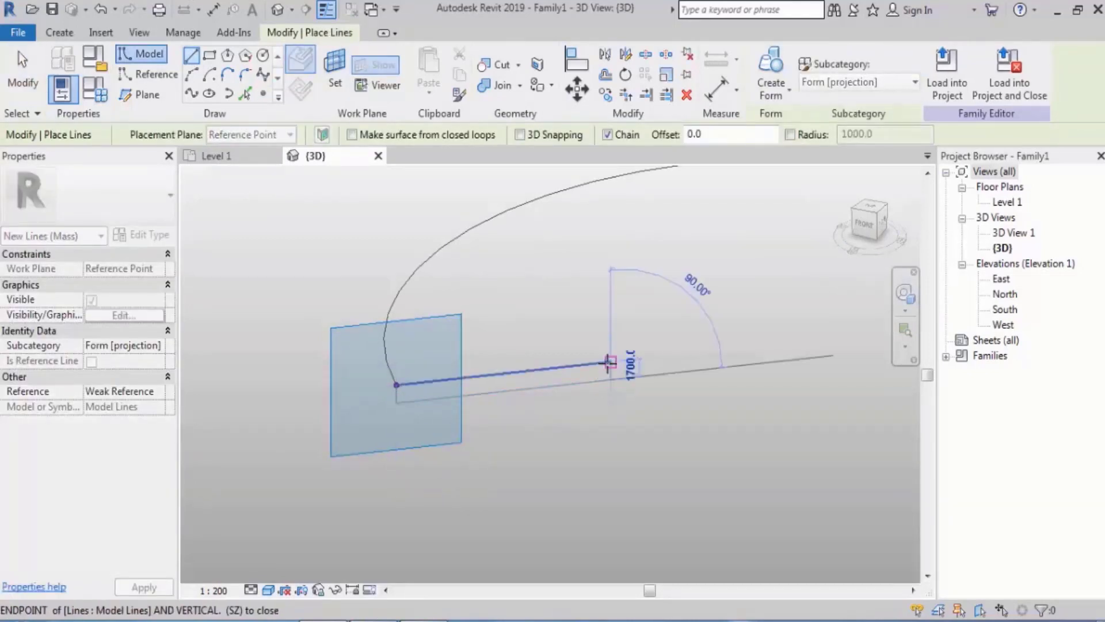
pyautogui.click(610, 362)
pyautogui.scroll(-2, 518, 407)
pyautogui.moveTo(561, 404); pyautogui.dragTo(450, 431, button='middle')
pyautogui.scroll(-1, 450, 431)
pyautogui.press('Escape')
pyautogui.press('Escape')
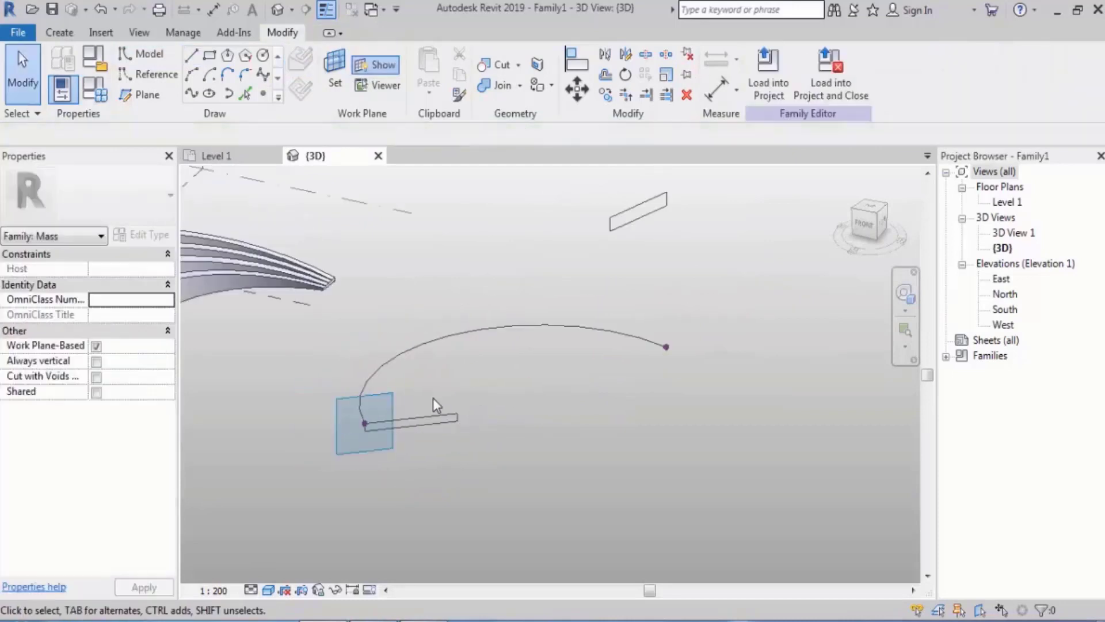
# Create a form from the third arc and the closed rectangular profiles at its two ends
pyautogui.press('Tab')
pyautogui.click(434, 415)
pyautogui.keyDown('ctrl'); pyautogui.click(464, 328); pyautogui.keyUp('ctrl')
pyautogui.press('Tab')
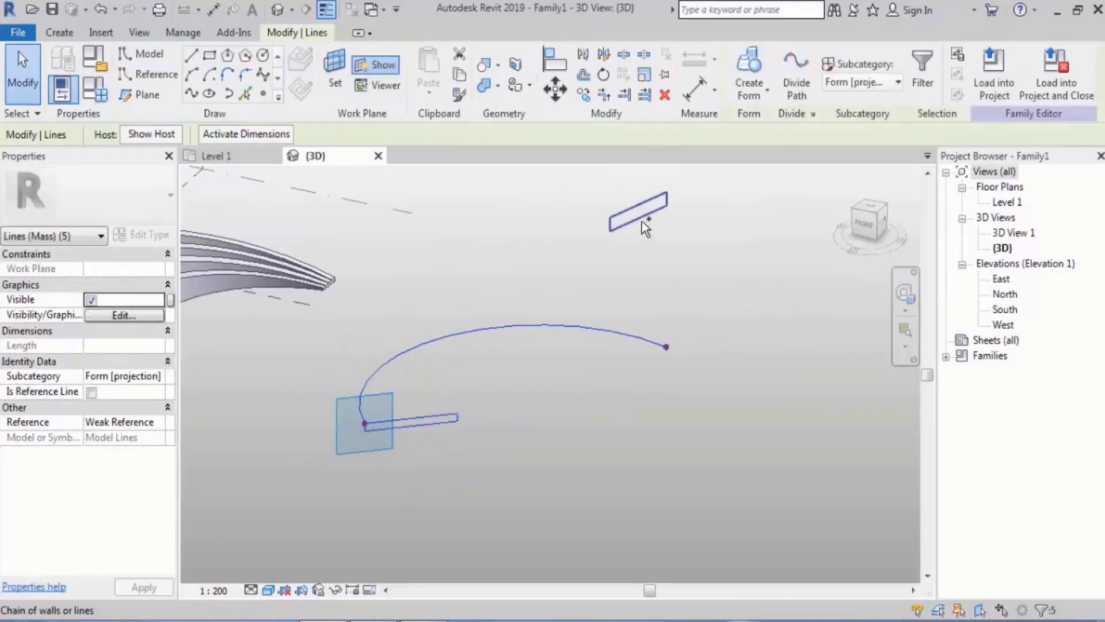
pyautogui.keyDown('ctrl'); pyautogui.click(642, 217); pyautogui.keyUp('ctrl')
pyautogui.click(757, 75)
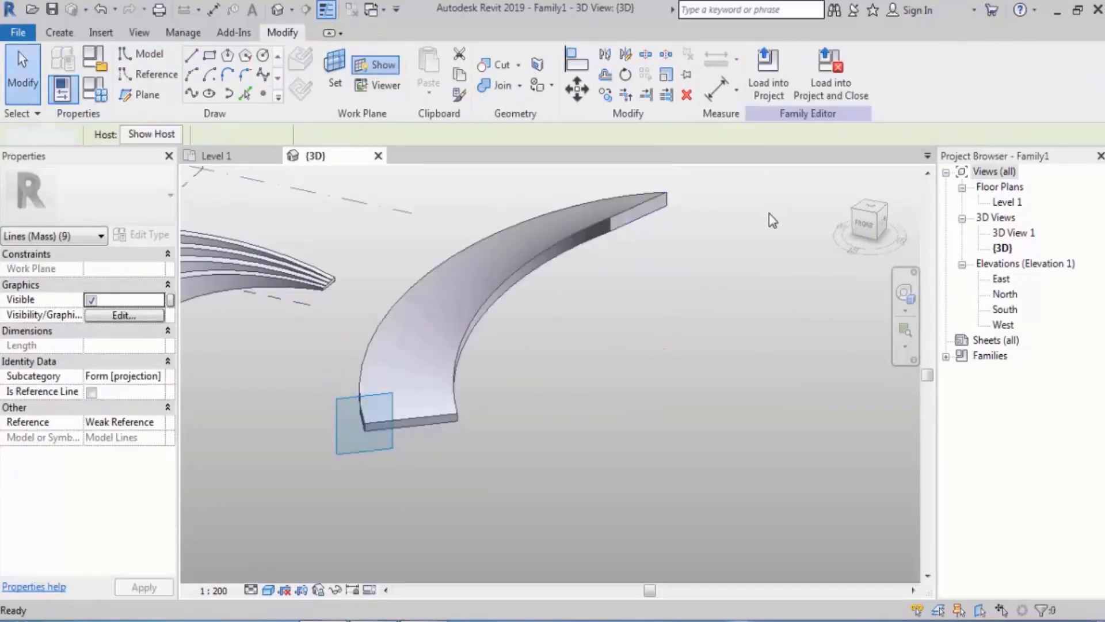
pyautogui.click(771, 218)
pyautogui.keyDown('shift'); pyautogui.moveTo(580, 398); pyautogui.dragTo(588, 441, button='middle'); pyautogui.keyUp('shift')
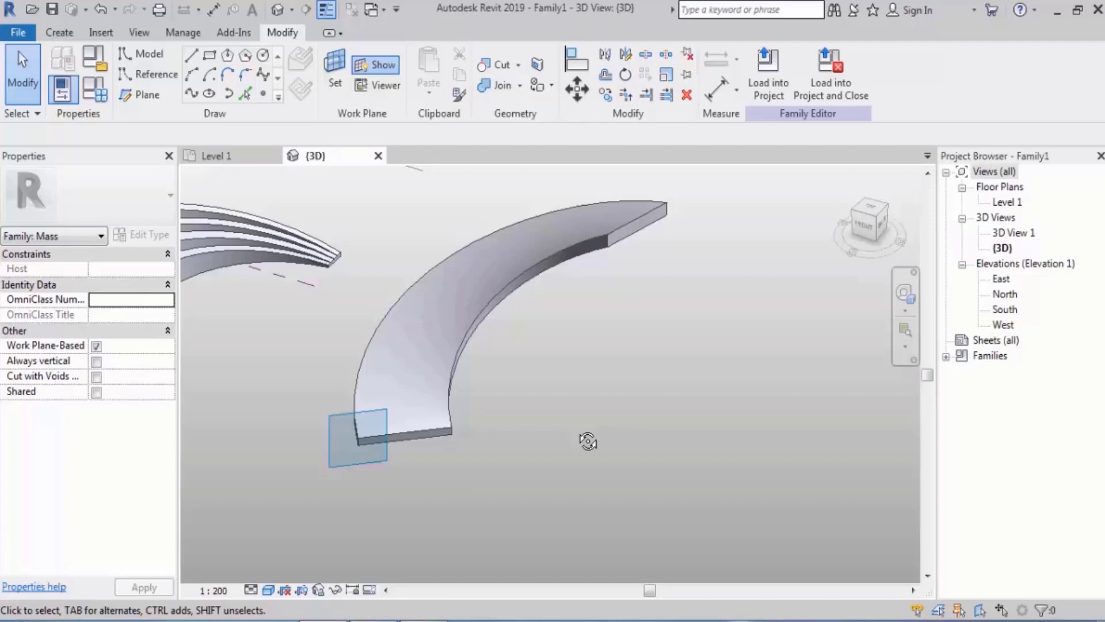
pyautogui.scroll(-2, 607, 410)
pyautogui.moveTo(586, 408); pyautogui.dragTo(654, 412, button='middle')
pyautogui.keyDown('shift'); pyautogui.moveTo(578, 401); pyautogui.dragTo(535, 388, button='middle'); pyautogui.keyUp('shift')
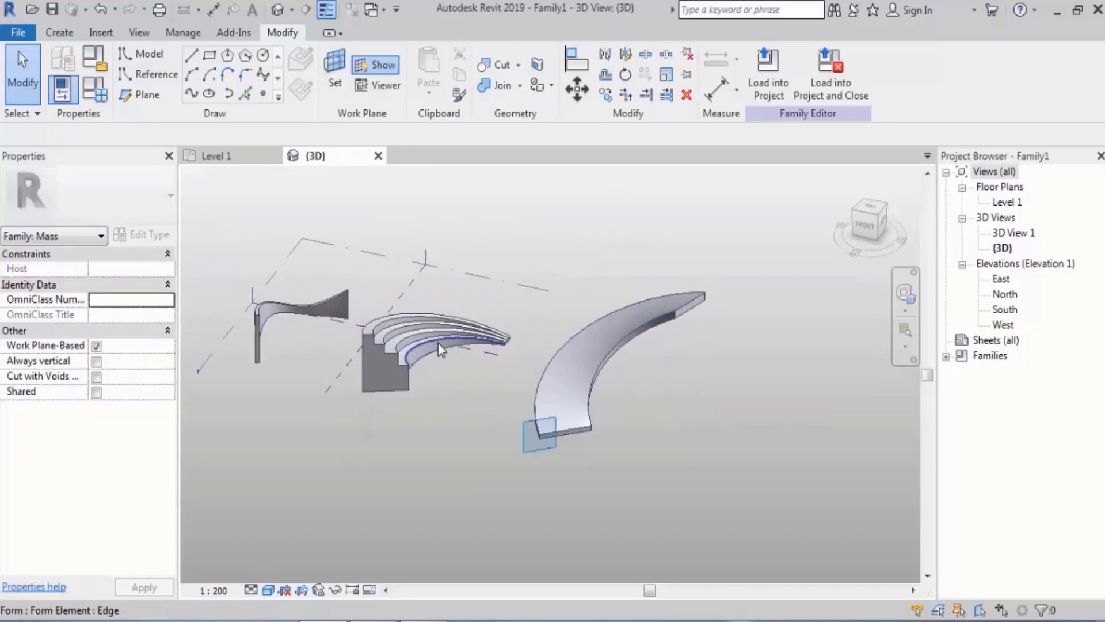
# Open the path arc of the stepped form in Edit Profile to inspect it, and leave the editing mode
pyautogui.press('Tab')
pyautogui.click(438, 343)
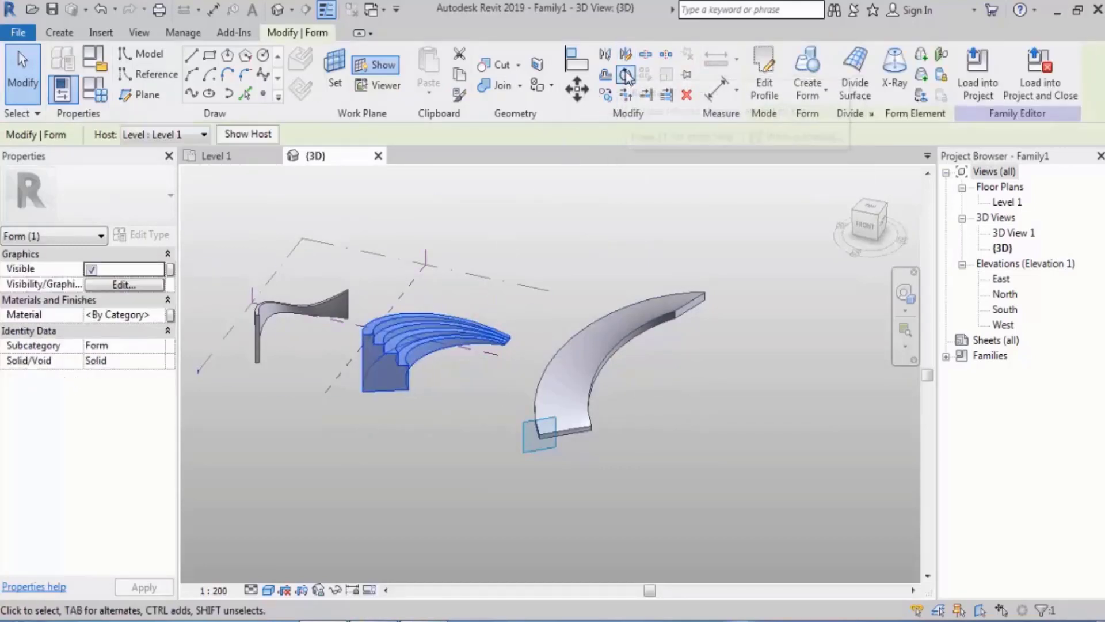
pyautogui.click(629, 213)
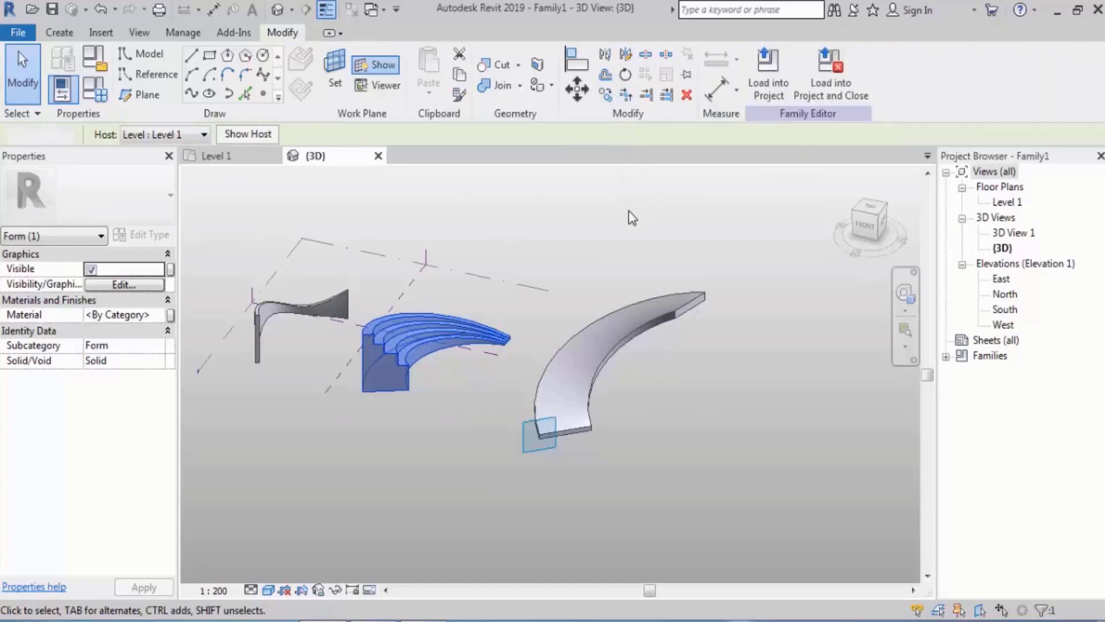
pyautogui.scroll(4, 395, 379)
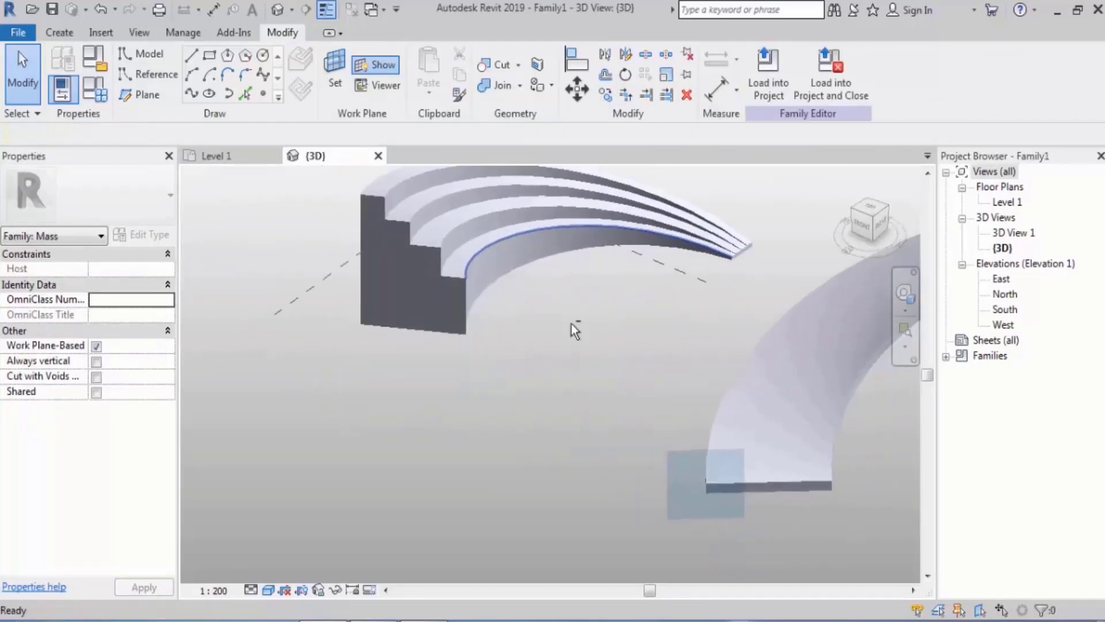
pyautogui.moveTo(572, 324); pyautogui.dragTo(568, 407, button='middle')
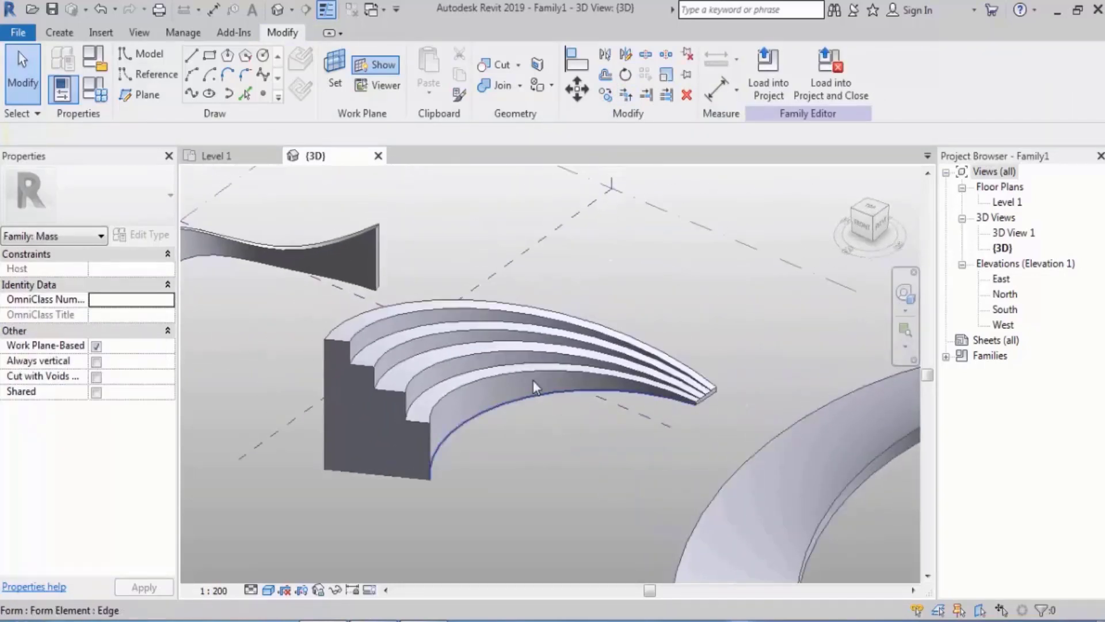
pyautogui.click(495, 362)
pyautogui.click(765, 103)
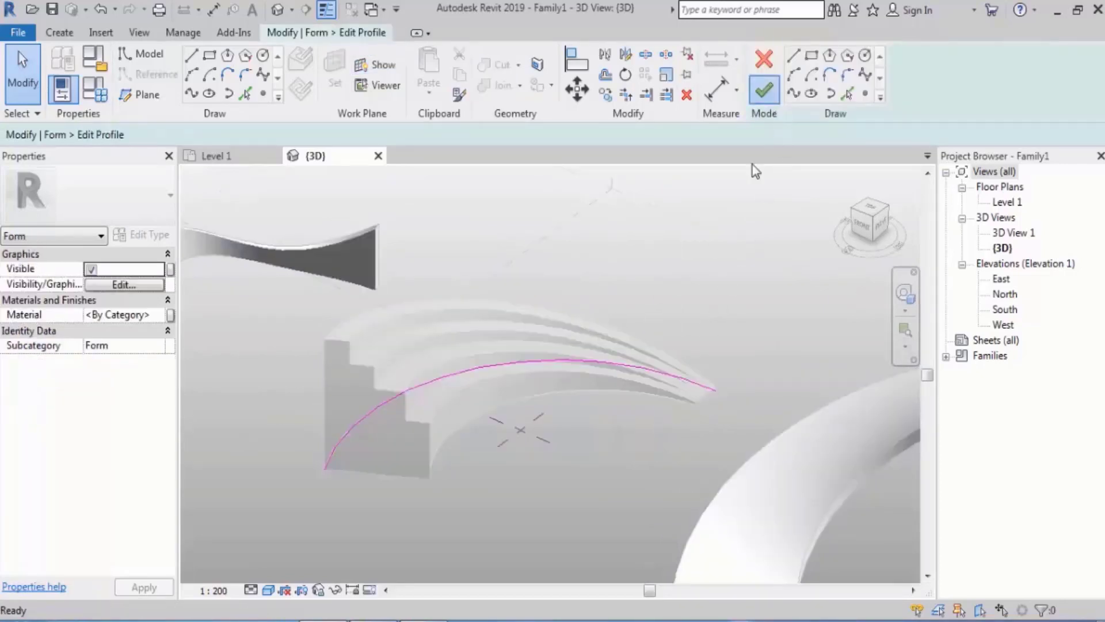
pyautogui.moveTo(621, 285); pyautogui.dragTo(664, 272, button='middle')
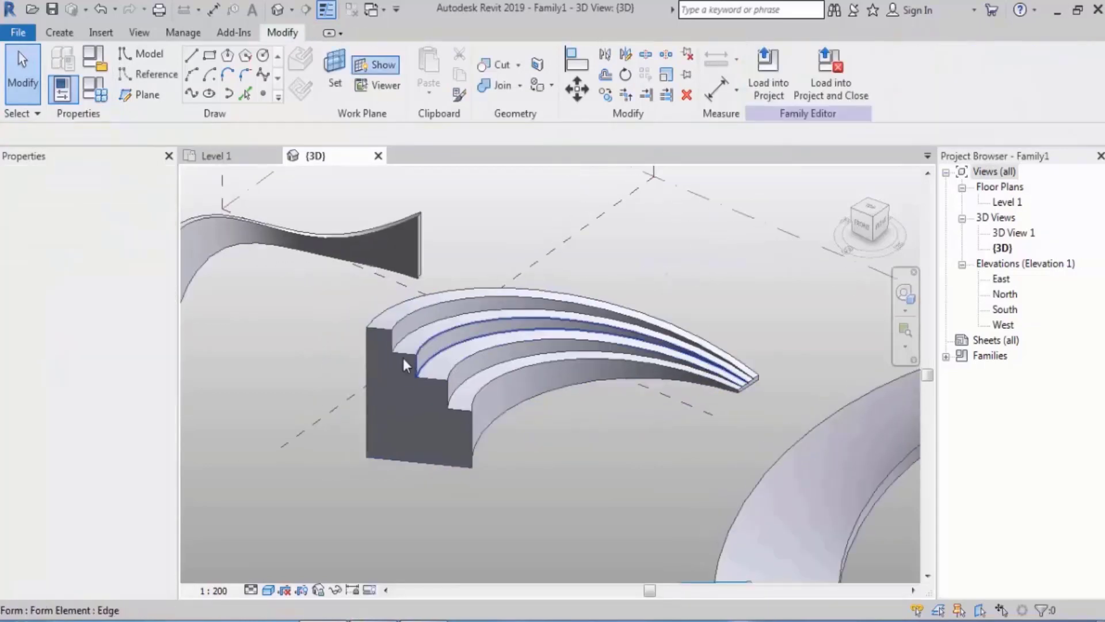
# Inspect the stepped form's edge and its stepped start face in Edit Profile, and finish editing without changing the profile
pyautogui.click(406, 354)
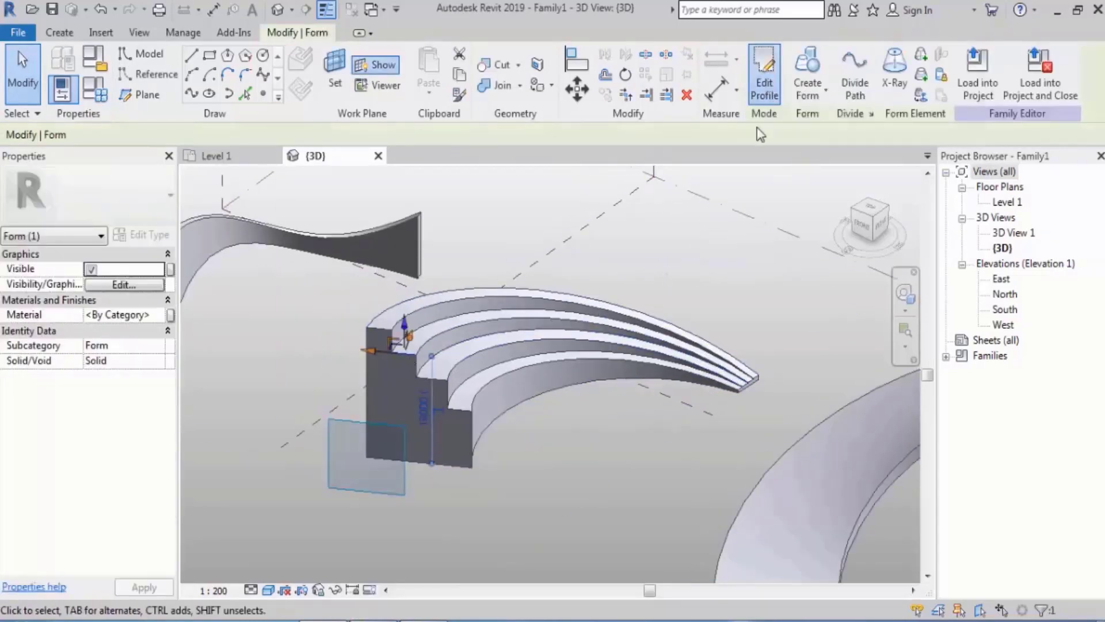
pyautogui.click(766, 87)
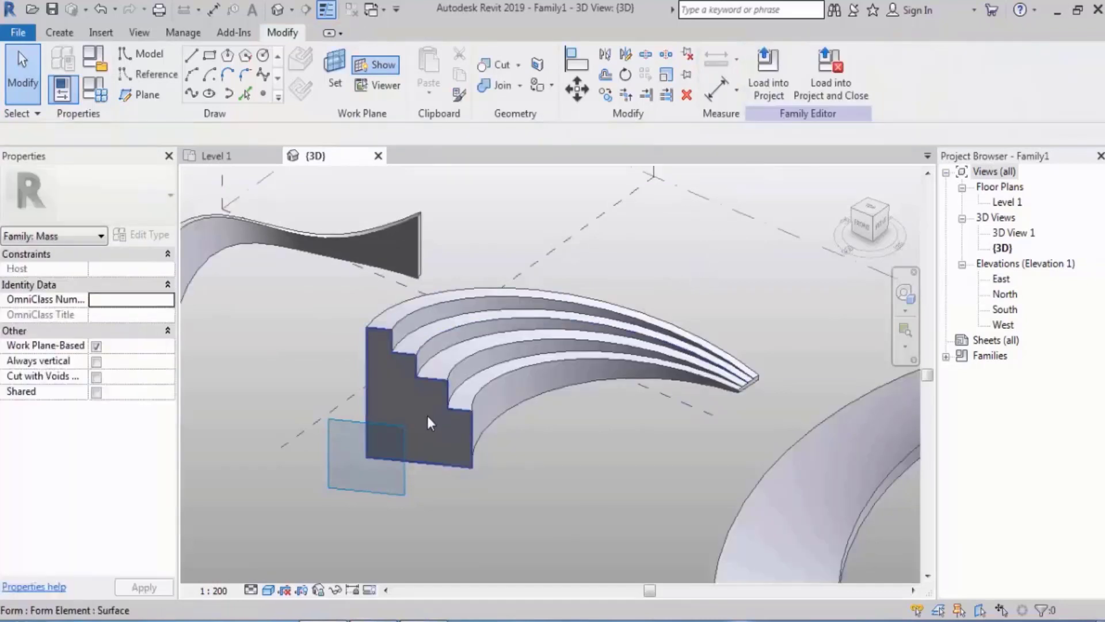
pyautogui.click(426, 414)
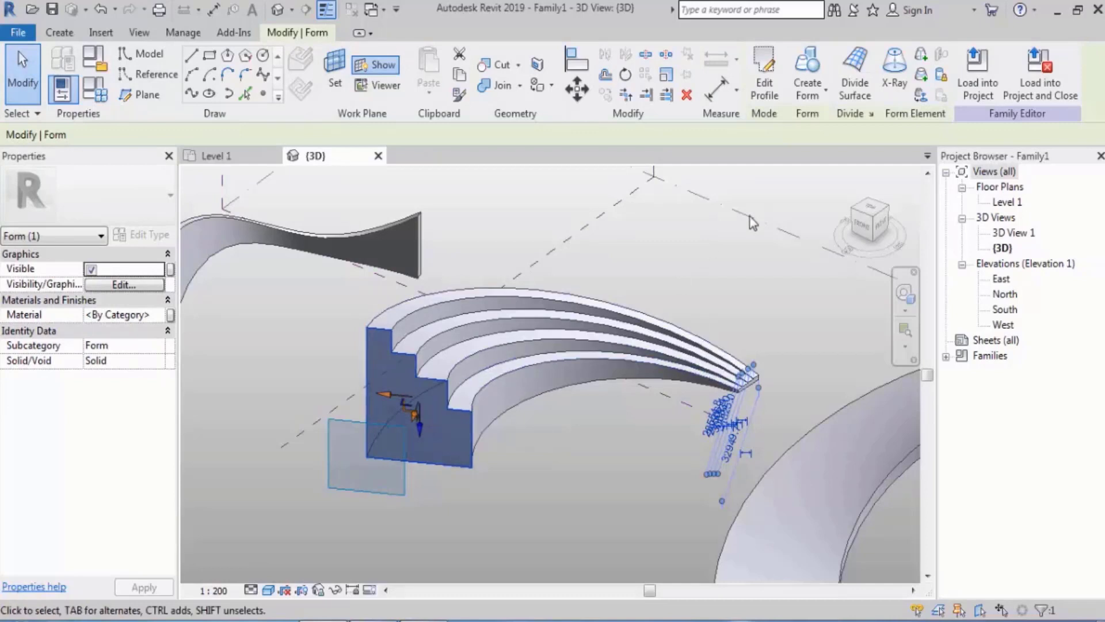
pyautogui.click(765, 81)
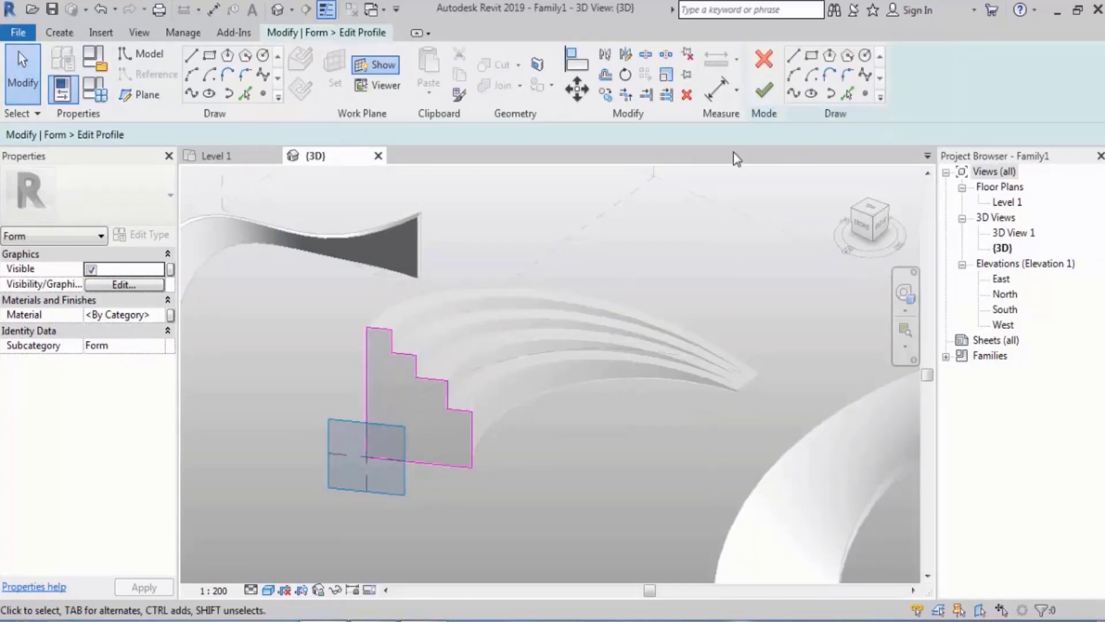
pyautogui.click(764, 90)
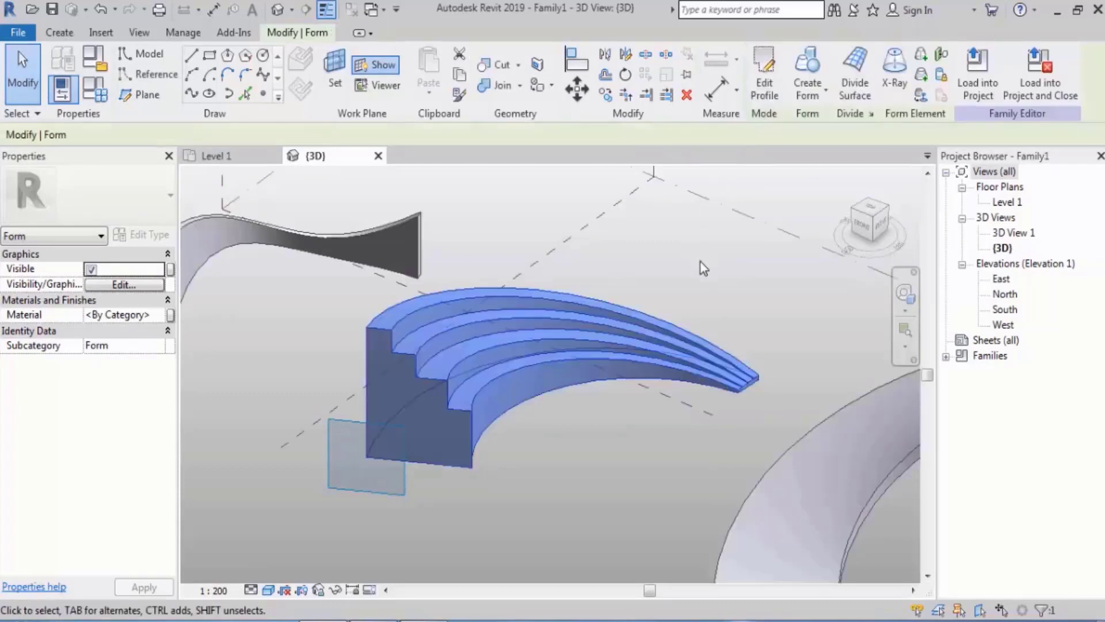
pyautogui.click(700, 261)
# Open the curved side surface of the first wall-like form in Edit Profile to inspect its path, and finish editing
pyautogui.scroll(-1, 523, 288)
pyautogui.moveTo(252, 263); pyautogui.dragTo(412, 289, button='middle')
pyautogui.scroll(4, 412, 289)
pyautogui.keyDown('shift'); pyautogui.moveTo(469, 311); pyautogui.dragTo(462, 303, button='middle'); pyautogui.keyUp('shift')
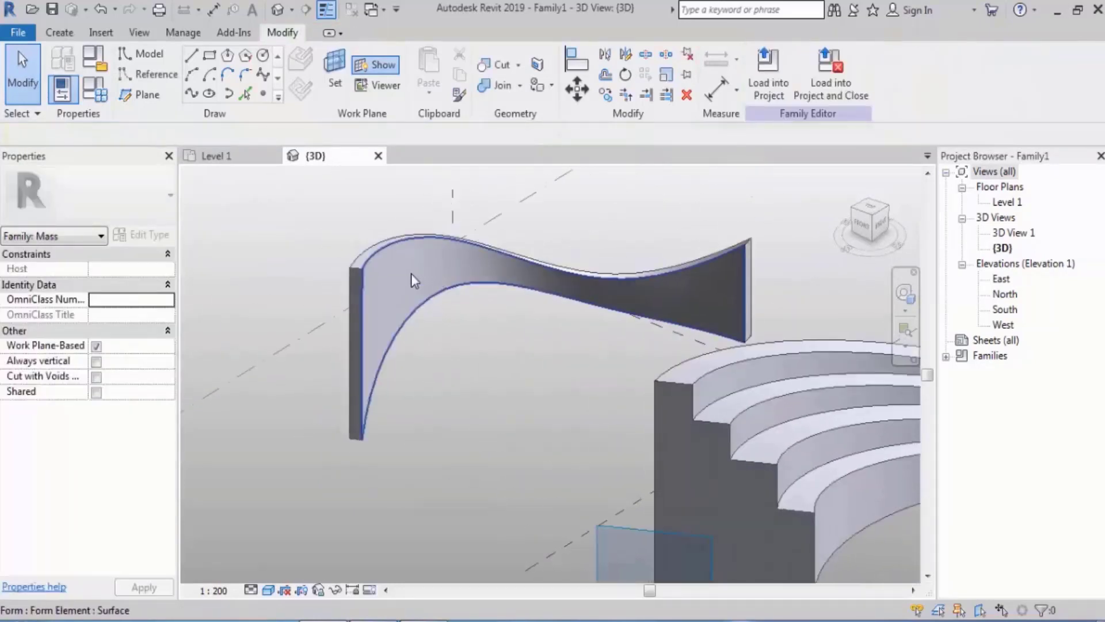
pyautogui.click(411, 275)
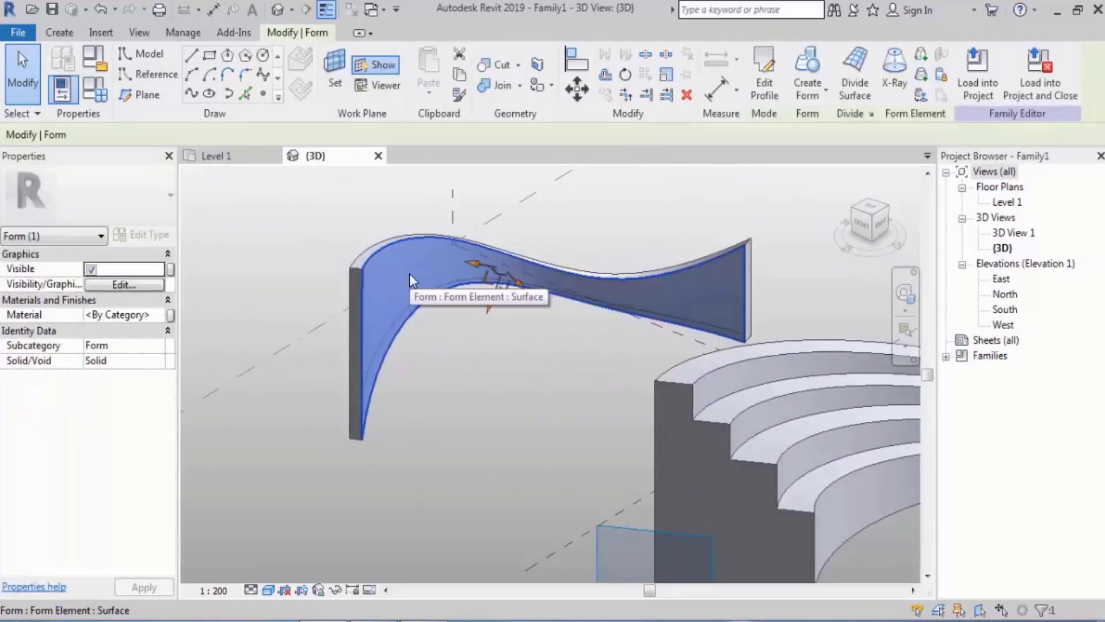
pyautogui.click(764, 91)
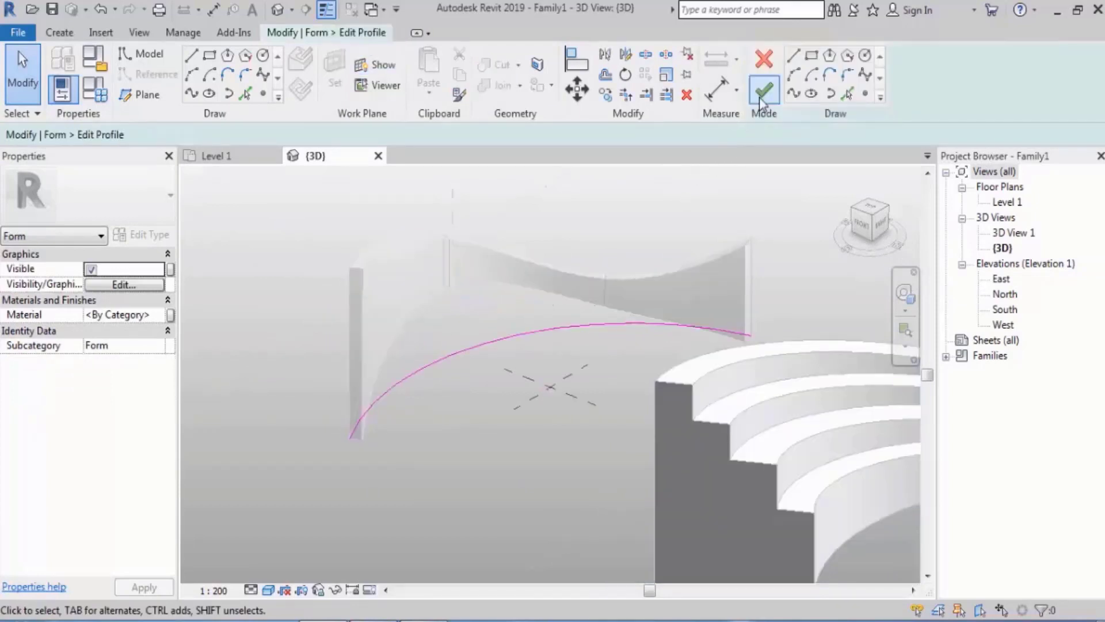
pyautogui.click(761, 93)
pyautogui.scroll(-3, 287, 311)
pyautogui.keyDown('shift'); pyautogui.moveTo(291, 311); pyautogui.dragTo(502, 358, button='middle'); pyautogui.keyUp('shift')
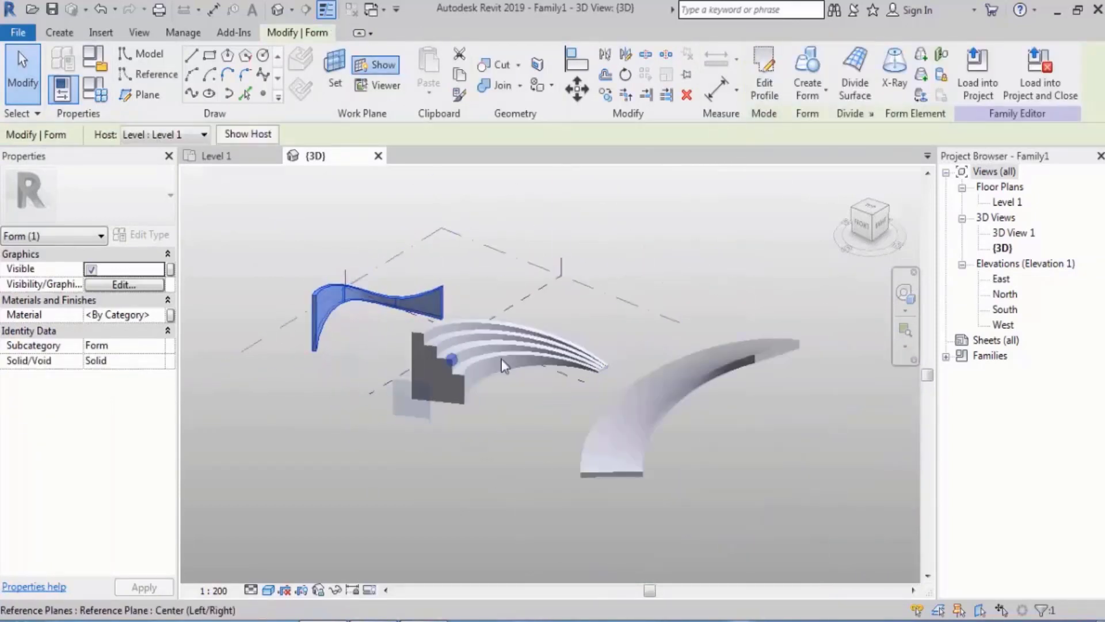
pyautogui.keyDown('shift'); pyautogui.moveTo(653, 364); pyautogui.dragTo(681, 399, button='middle'); pyautogui.keyUp('shift')
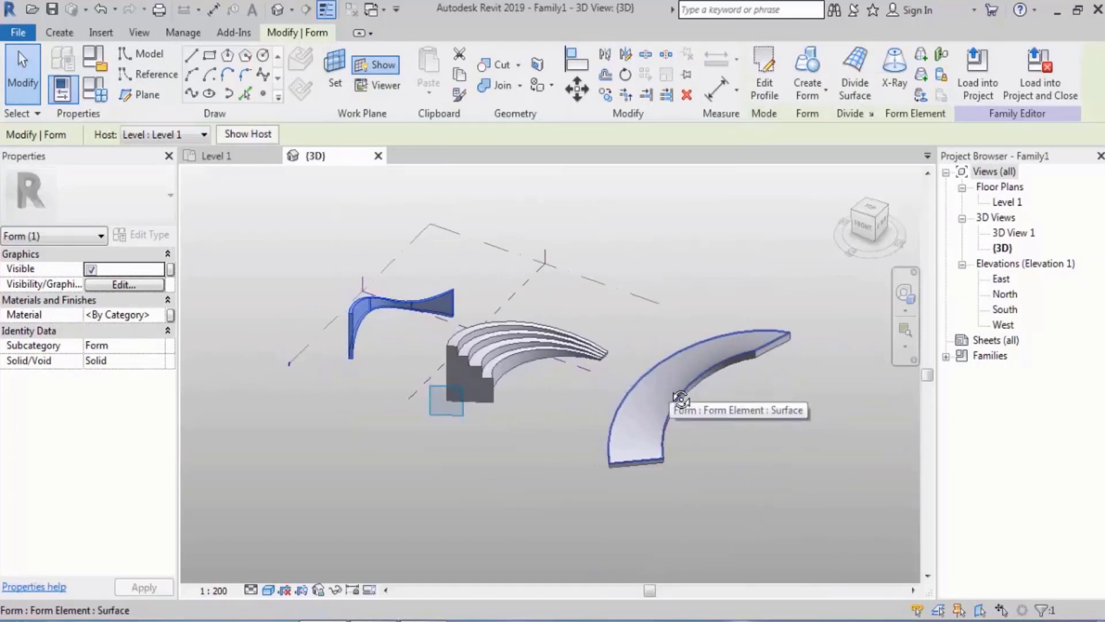
# Draw a fourth arc of about 115° with a radius of about 46900 on Level 1, beside the first wall-like form
pyautogui.moveTo(572, 351); pyautogui.dragTo(489, 296, button='middle')
pyautogui.scroll(-2, 489, 296)
pyautogui.click(486, 275)
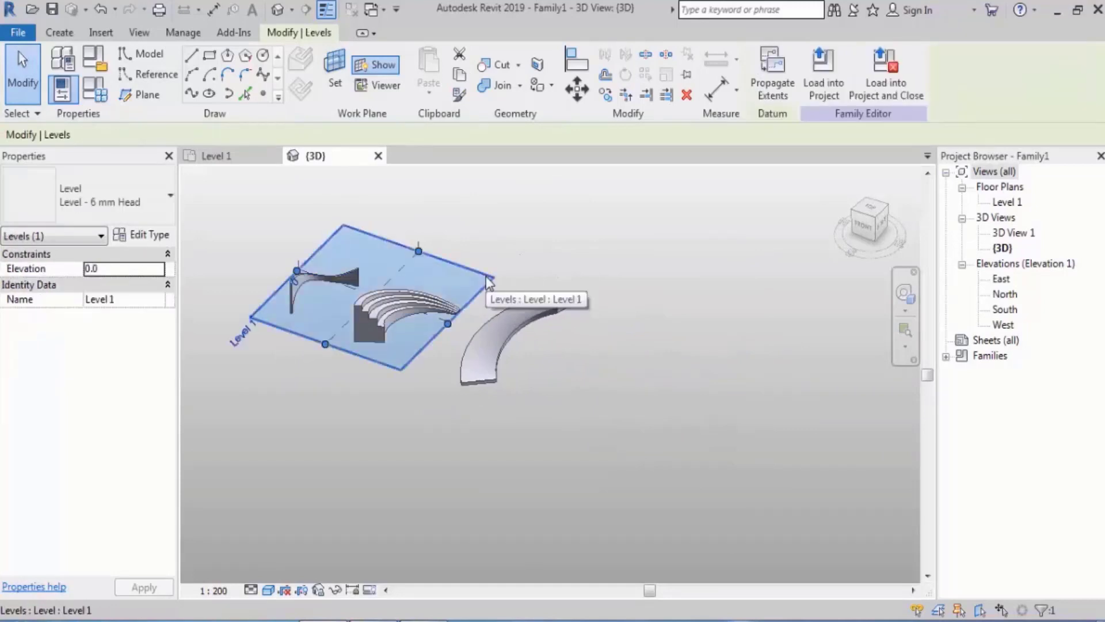
pyautogui.moveTo(575, 353); pyautogui.dragTo(676, 373, button='middle')
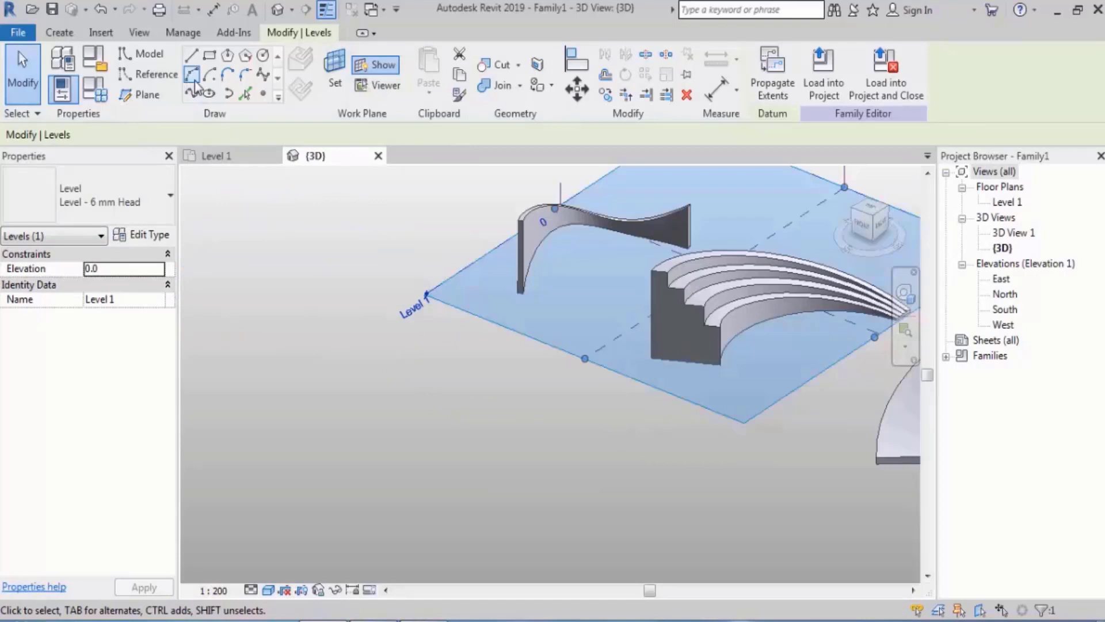
pyautogui.click(191, 75)
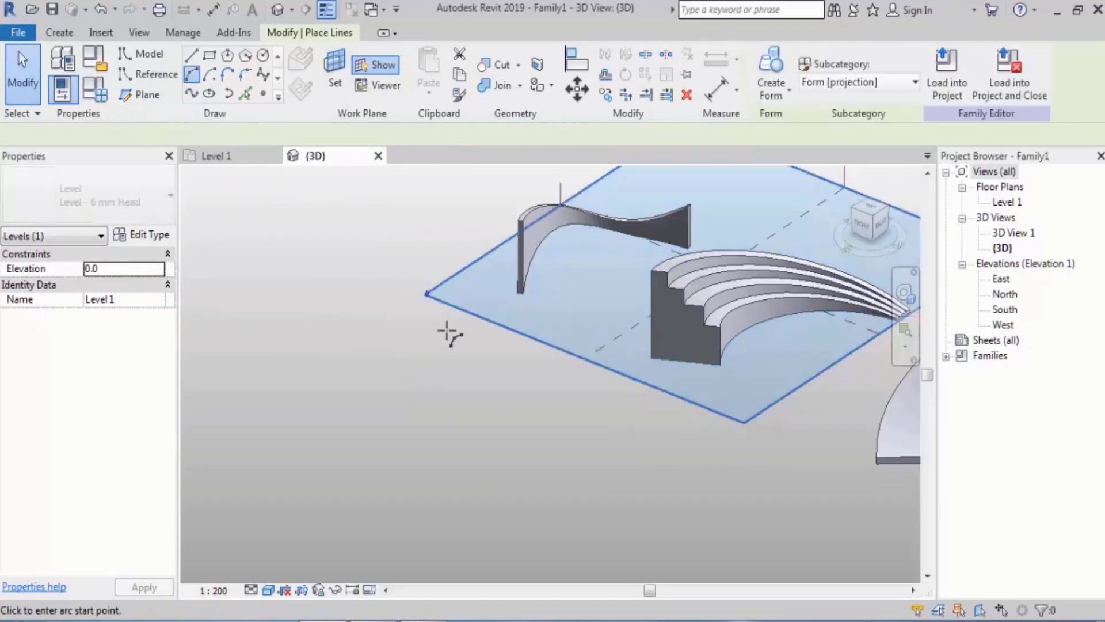
pyautogui.click(454, 333)
pyautogui.click(243, 464)
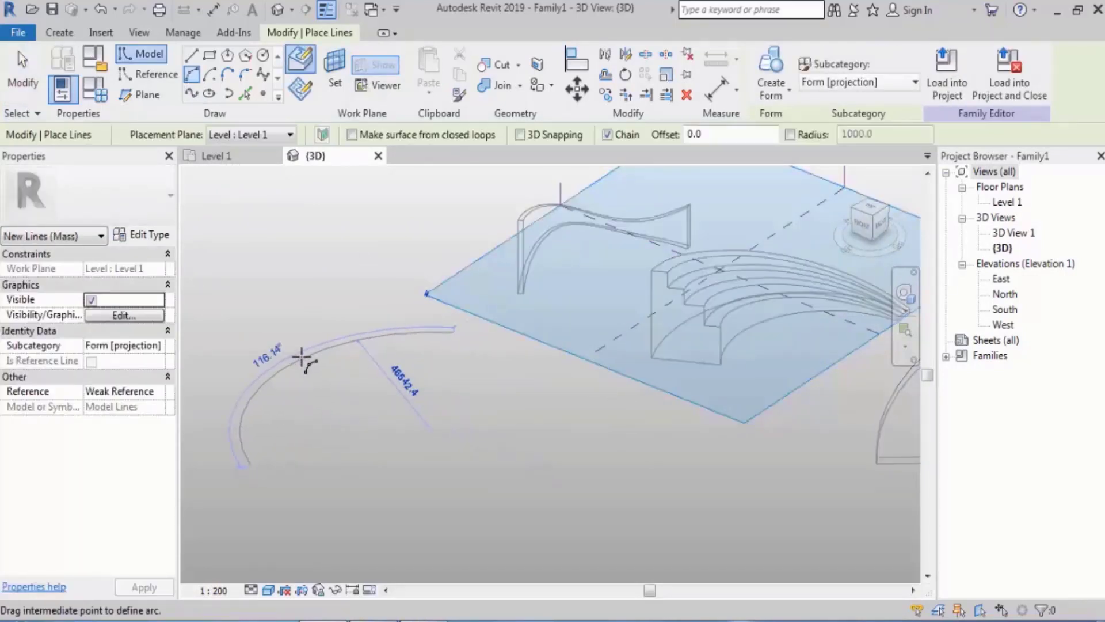
pyautogui.click(303, 362)
pyautogui.moveTo(375, 365); pyautogui.dragTo(395, 378, button='middle')
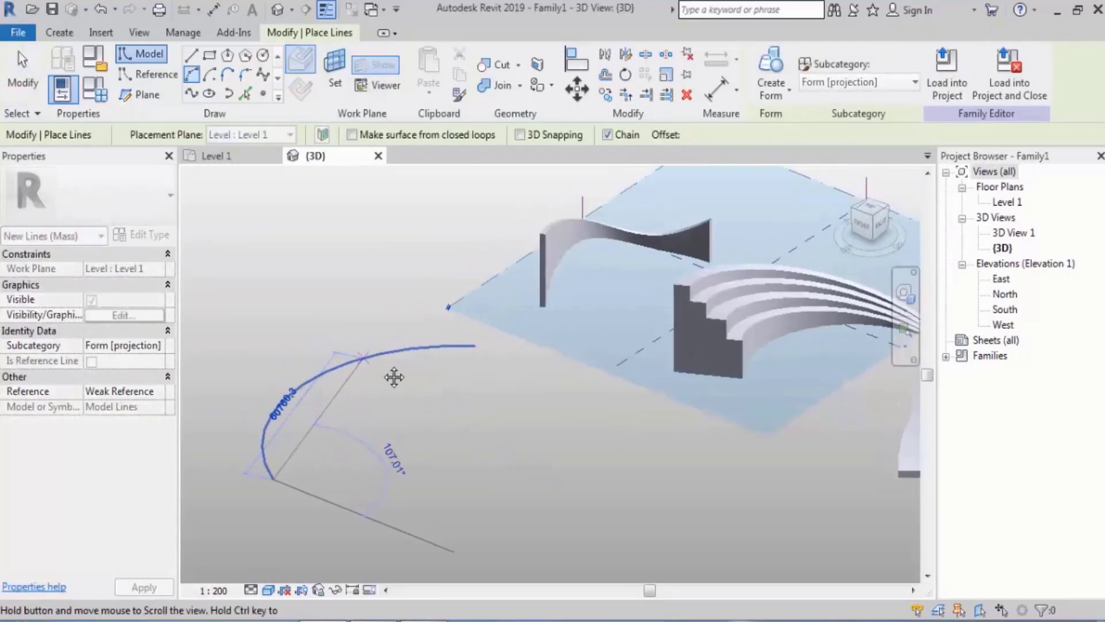
pyautogui.press('Escape')
pyautogui.press('Escape')
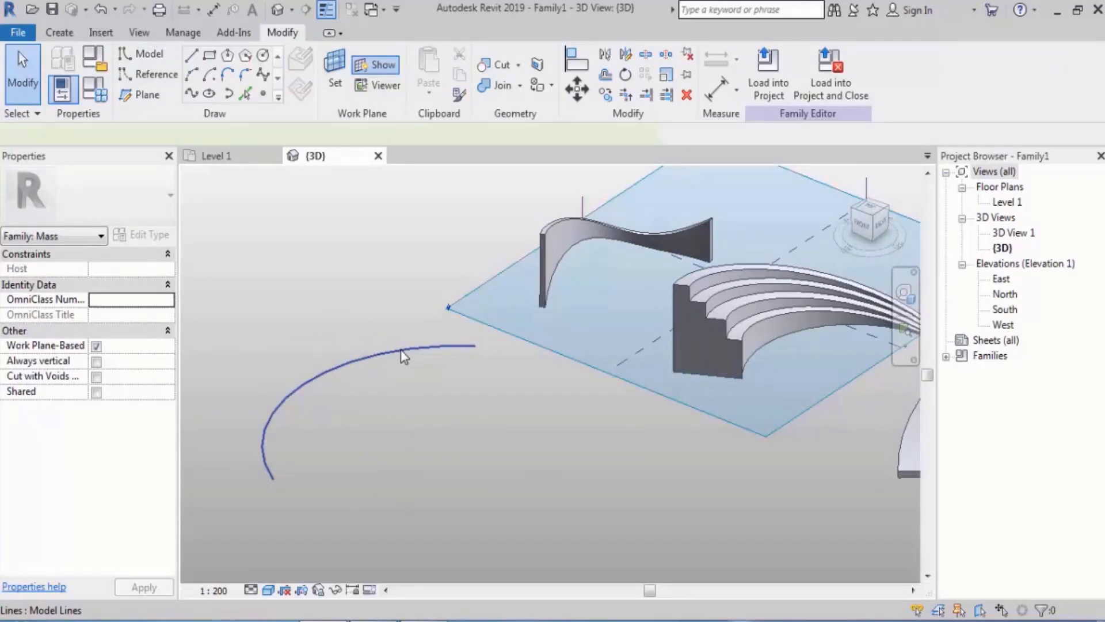
# Place reference points at the start, midpoint and end of the fourth arc
pyautogui.click(401, 350)
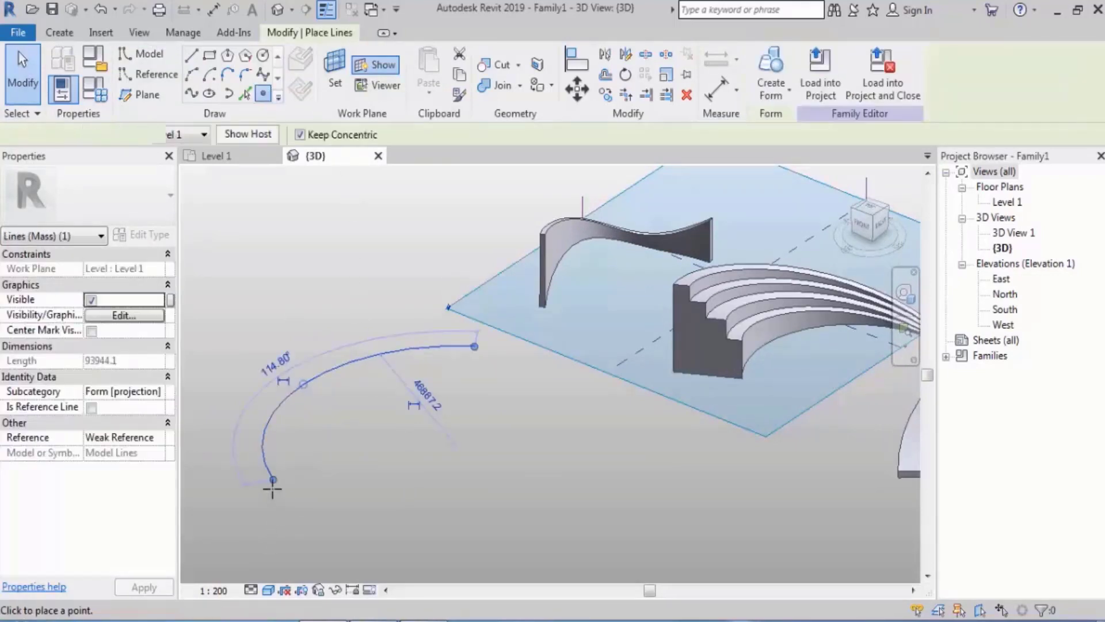
pyautogui.click(273, 479)
pyautogui.click(302, 384)
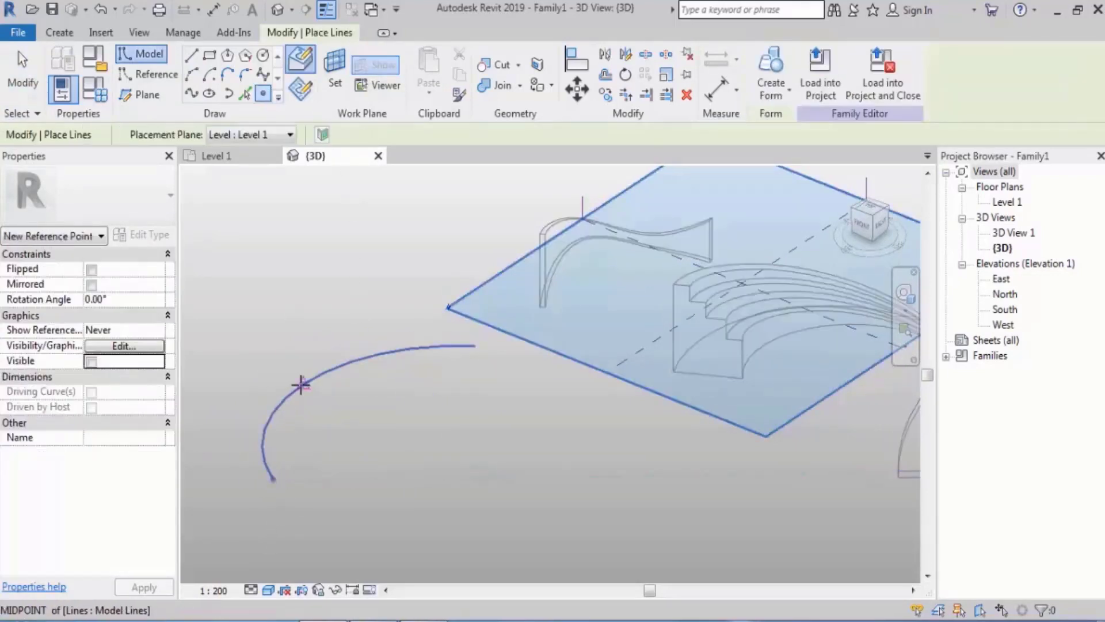
pyautogui.click(475, 346)
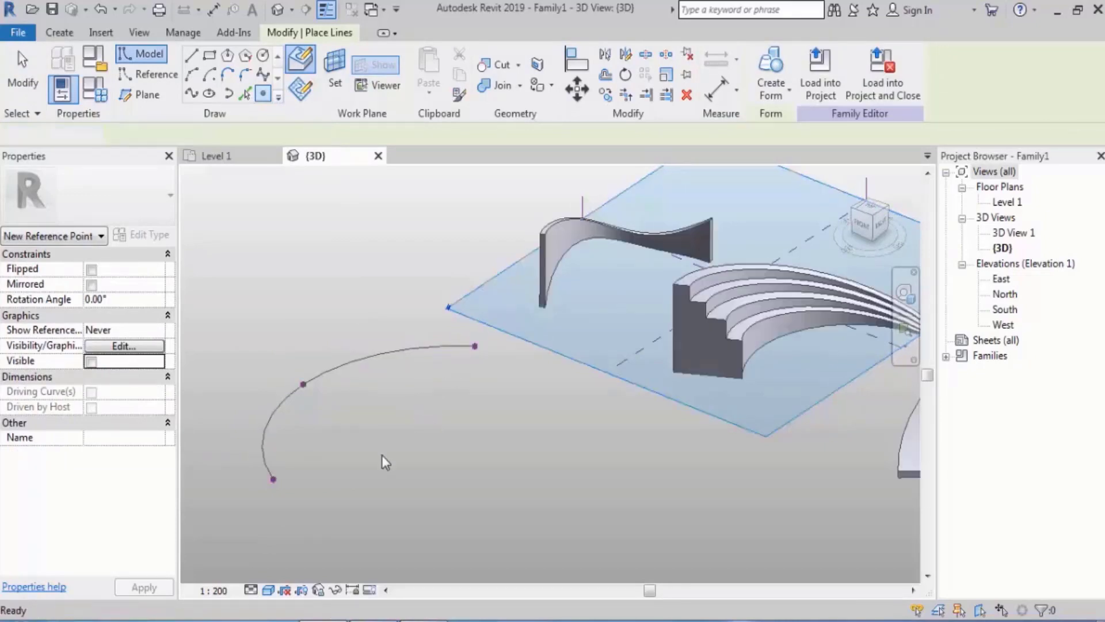
pyautogui.press('Escape')
pyautogui.press('Escape')
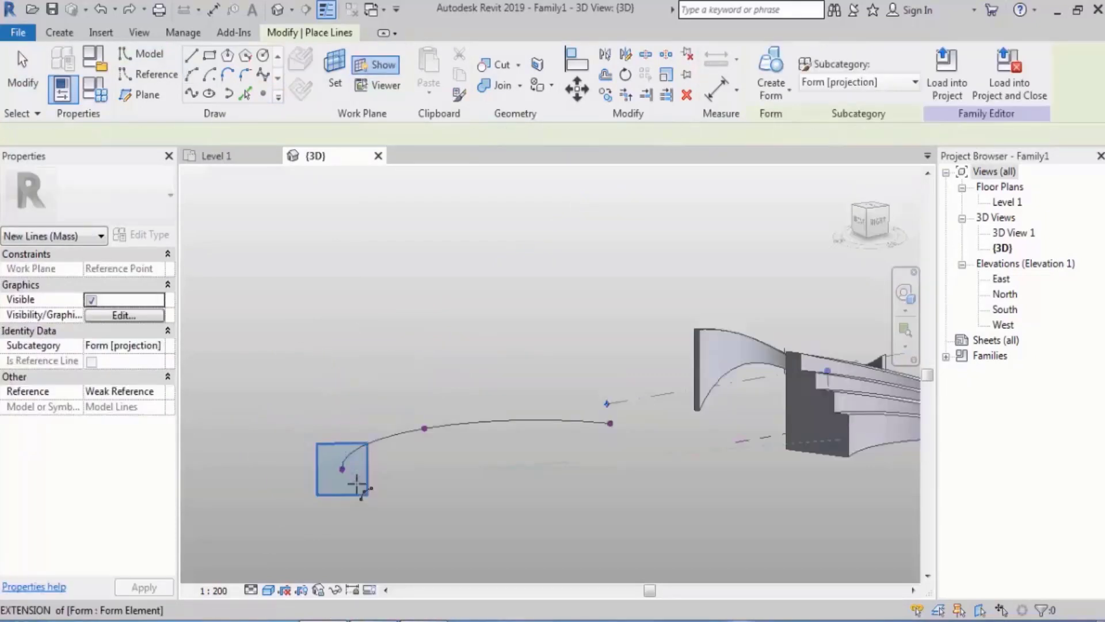
pyautogui.press('Escape')
pyautogui.press('Escape')
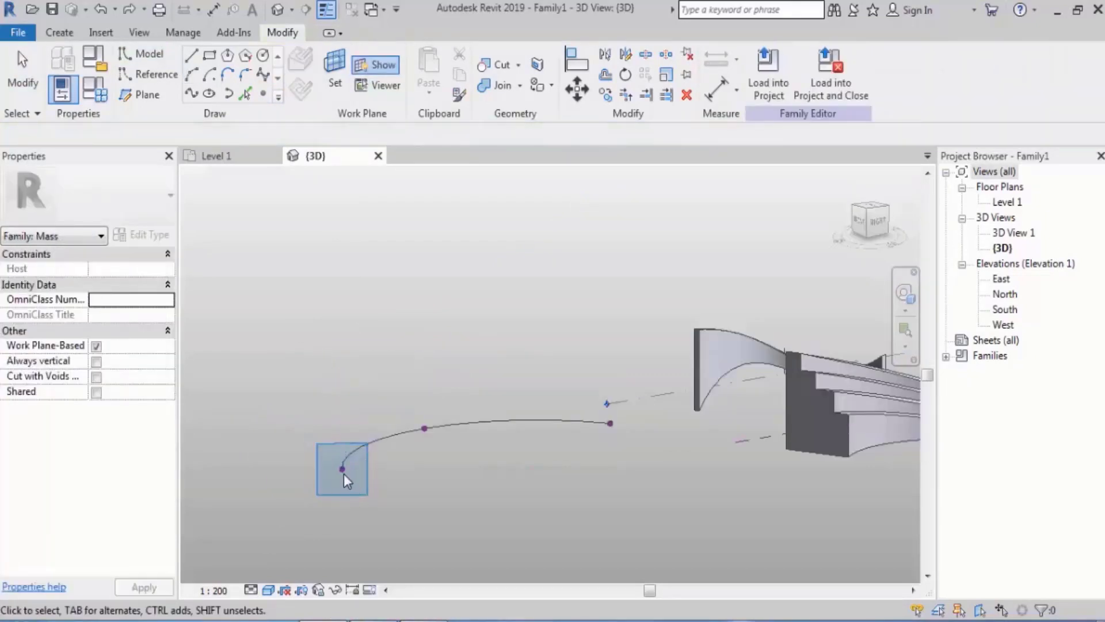
# Draw an arc profile of about 47° with a radius of about 43000 rising from the end reference point, on that point's work plane
pyautogui.click(343, 471)
pyautogui.press('l')
pyautogui.press('i')
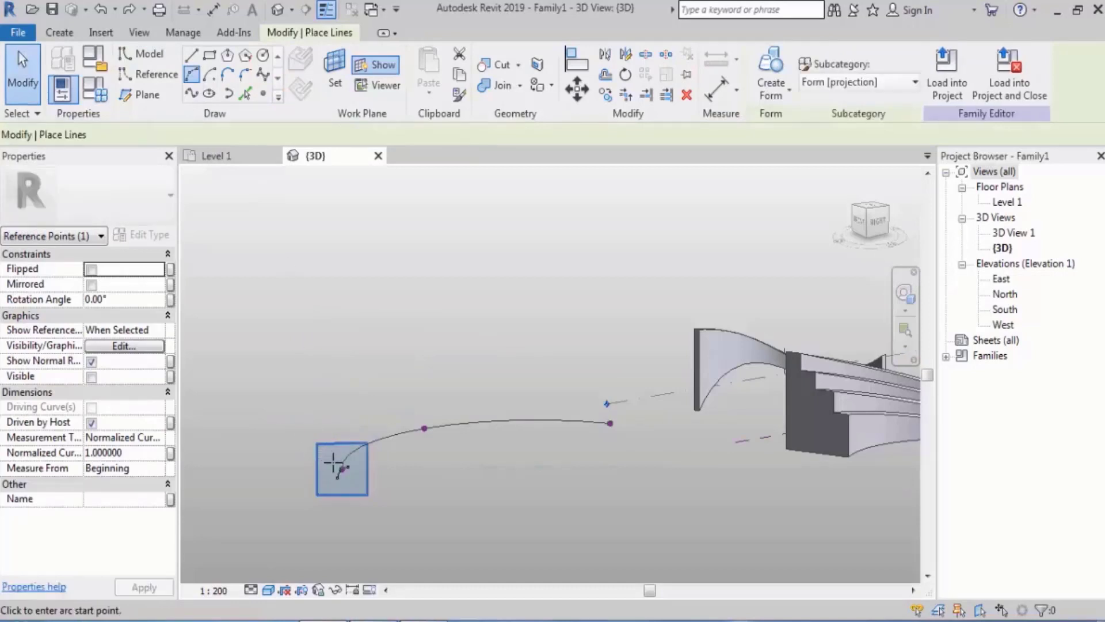
pyautogui.click(343, 469)
pyautogui.click(294, 340)
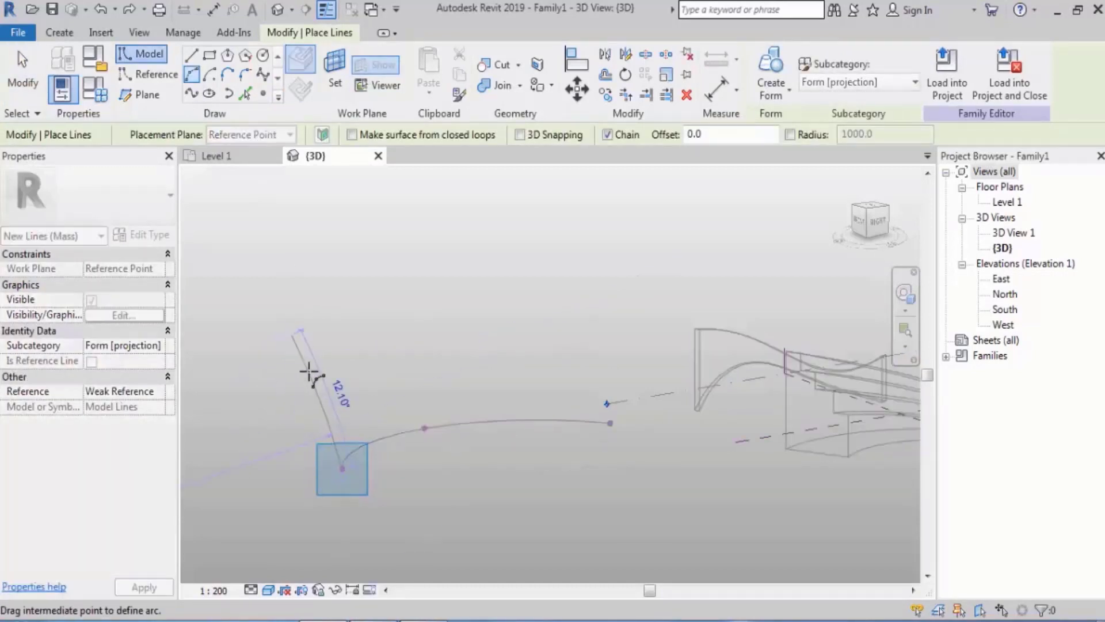
pyautogui.click(321, 382)
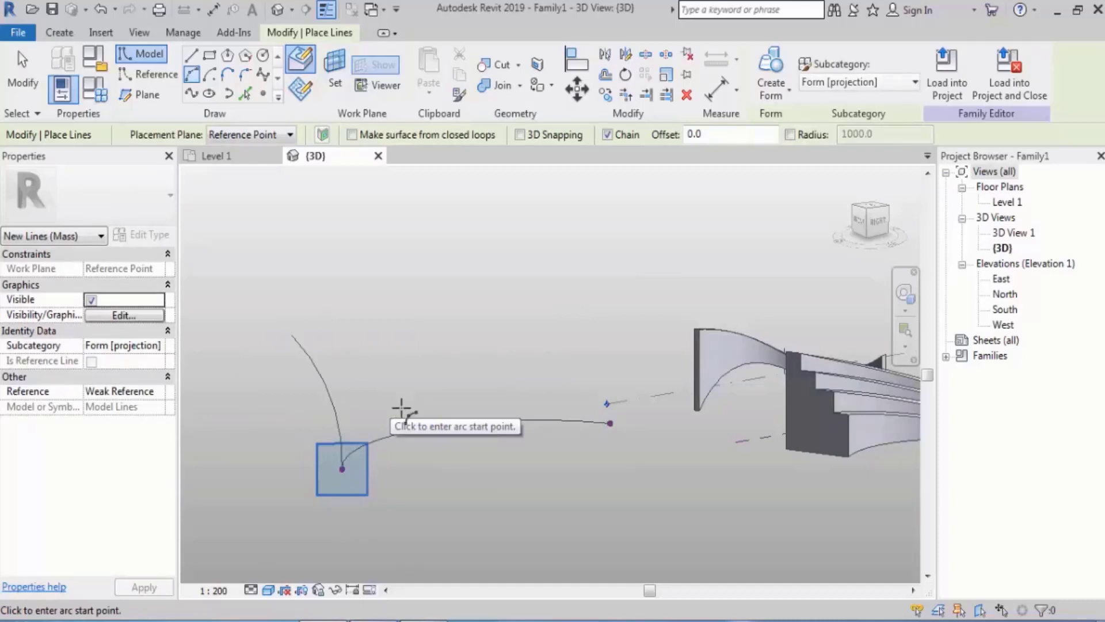
pyautogui.press('Escape')
pyautogui.press('Escape')
# Draw an arc profile of about 68° with a radius of about 28700 on the midpoint reference point's work plane
pyautogui.moveTo(408, 414)
pyautogui.keyDown('shift'); pyautogui.mouseDown(button='middle')
pyautogui.moveTo(522, 450)
pyautogui.moveTo(503, 439)
pyautogui.mouseUp(button='middle'); pyautogui.keyUp('shift')
pyautogui.click(193, 75)
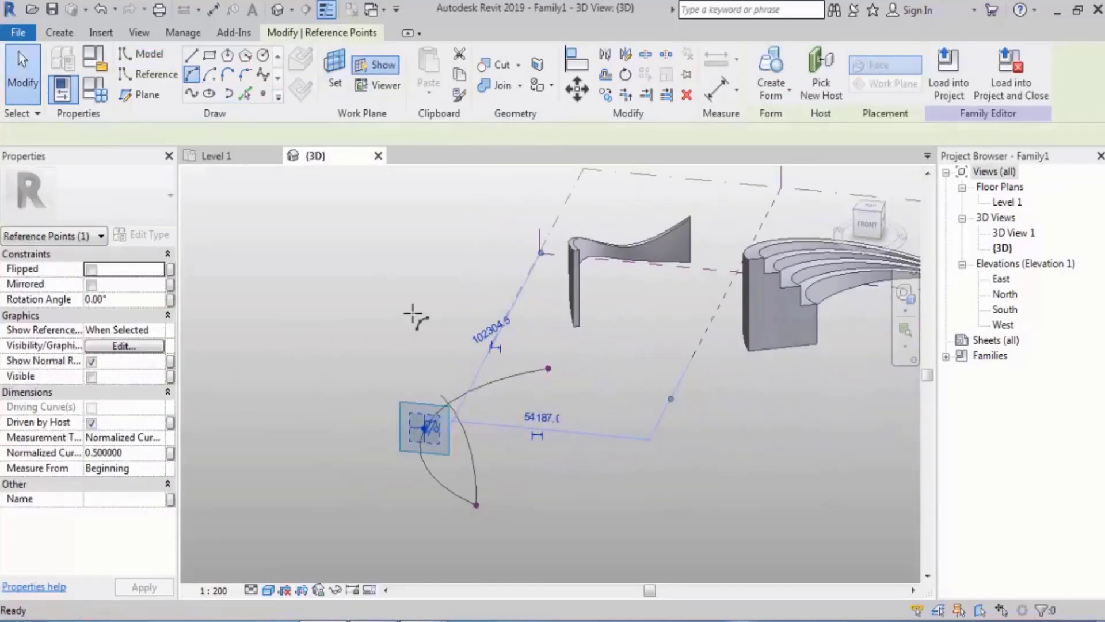
pyautogui.click(437, 362)
pyautogui.click(417, 483)
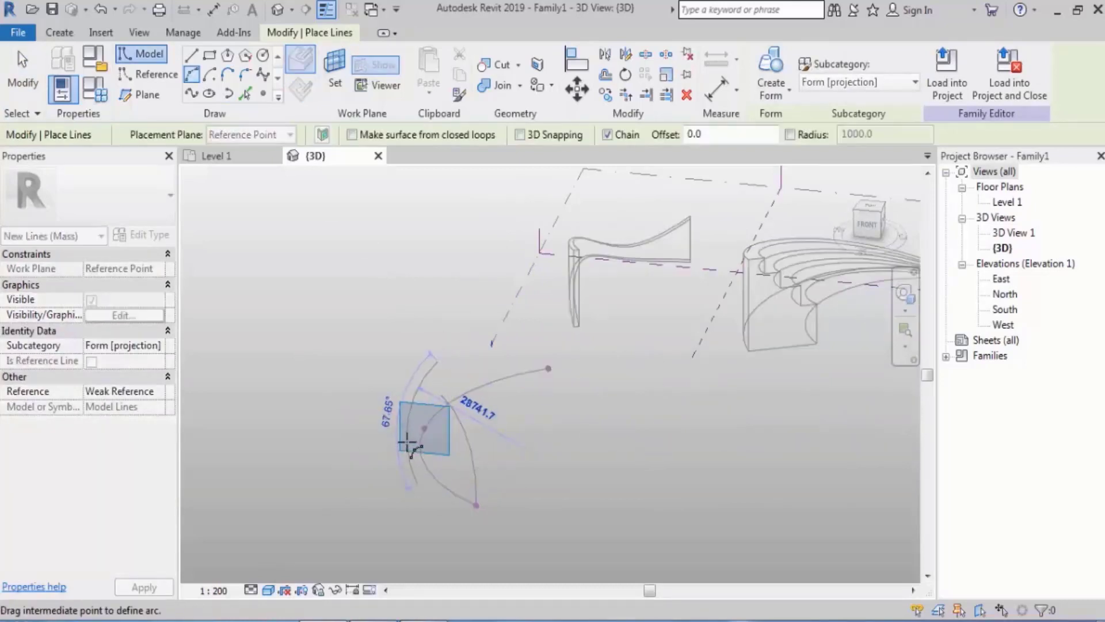
pyautogui.click(407, 442)
pyautogui.press('Escape')
pyautogui.press('Escape')
# Move the middle arc profile sideways so it passes through the midpoint reference point
pyautogui.moveTo(537, 386); pyautogui.dragTo(478, 420, button='middle')
pyautogui.scroll(3, 403, 460)
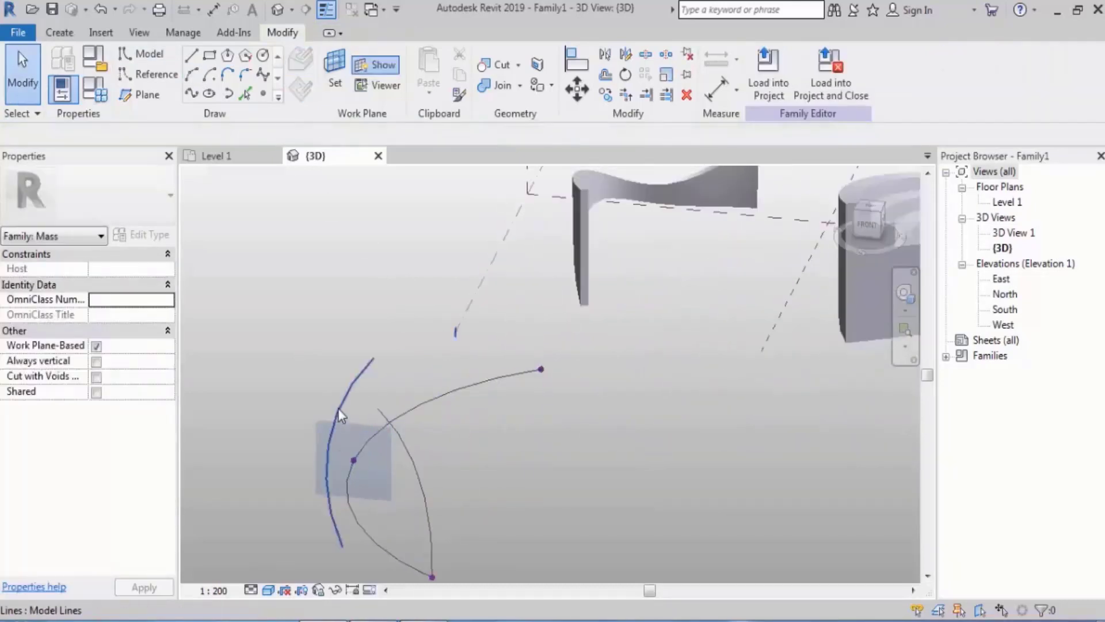
pyautogui.moveTo(347, 397); pyautogui.dragTo(372, 397)
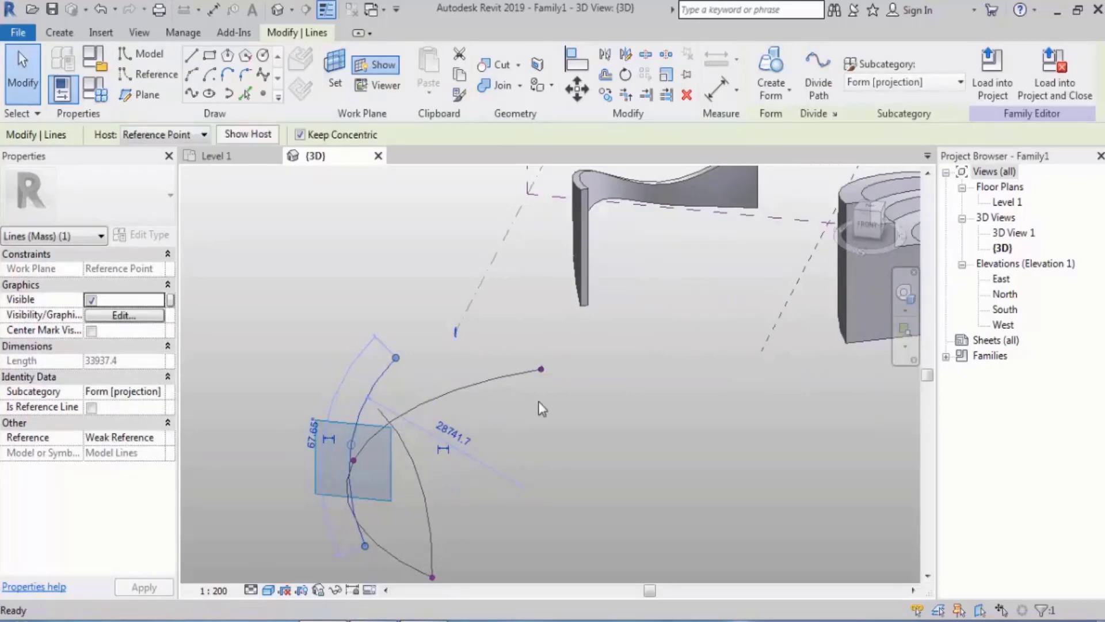
pyautogui.press('Escape')
# Draw an upright arc profile with a chord of about 32000 on the start reference point's work plane
pyautogui.click(541, 369)
pyautogui.keyDown('shift'); pyautogui.moveTo(352, 382); pyautogui.dragTo(490, 418, button='middle'); pyautogui.keyUp('shift')
pyautogui.scroll(-2, 479, 428)
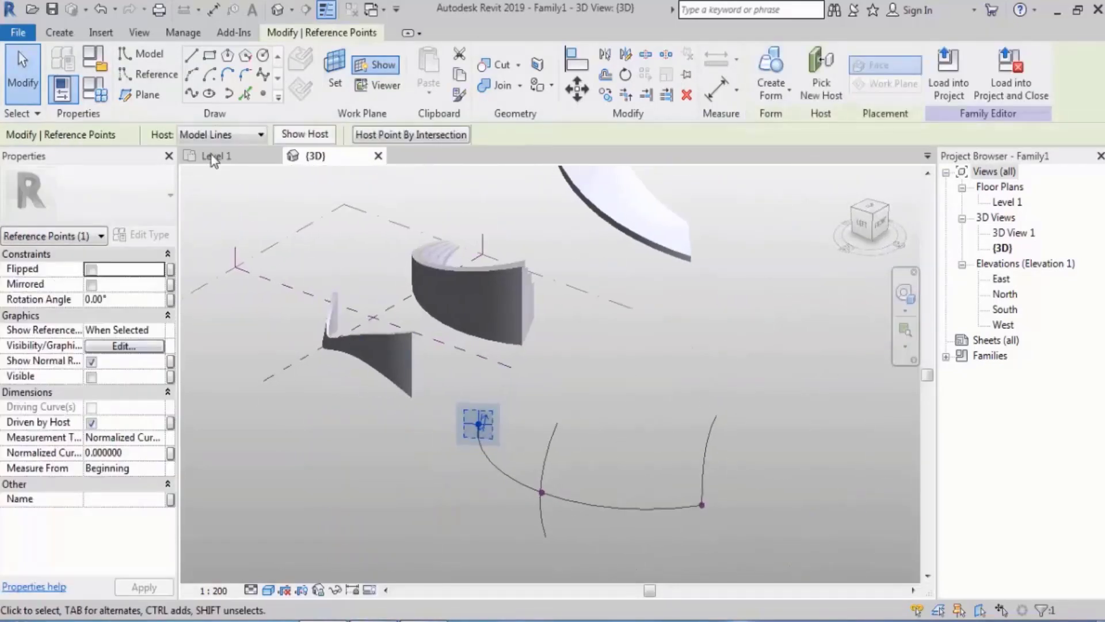
pyautogui.click(192, 74)
pyautogui.scroll(2, 428, 347)
pyautogui.click(442, 332)
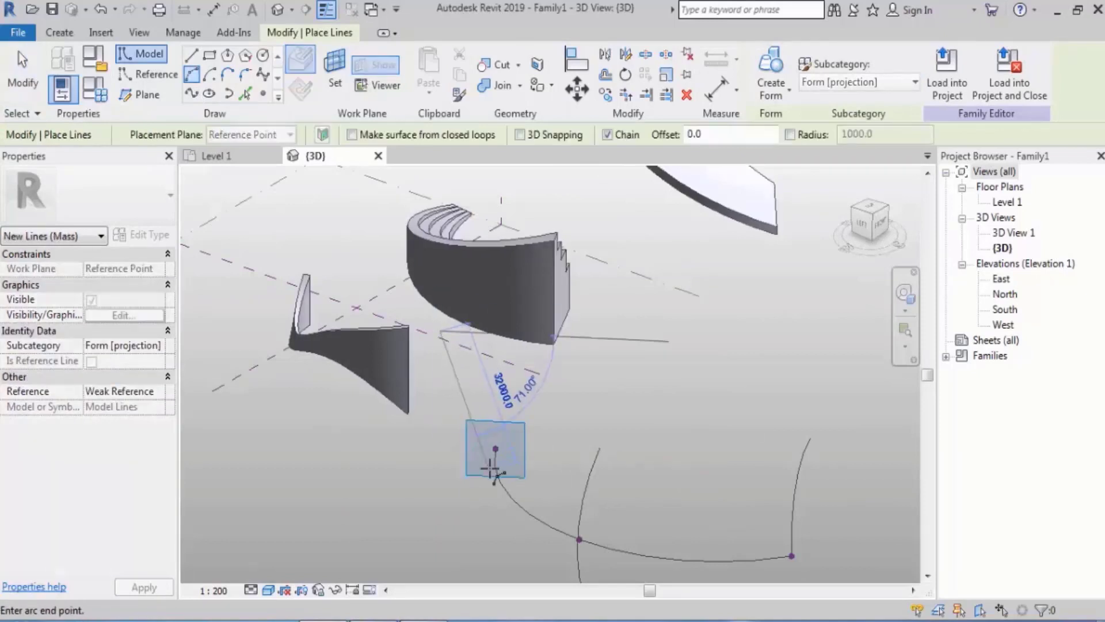
pyautogui.click(490, 469)
pyautogui.click(487, 432)
pyautogui.press('Escape')
pyautogui.press('Escape')
pyautogui.scroll(-2, 453, 406)
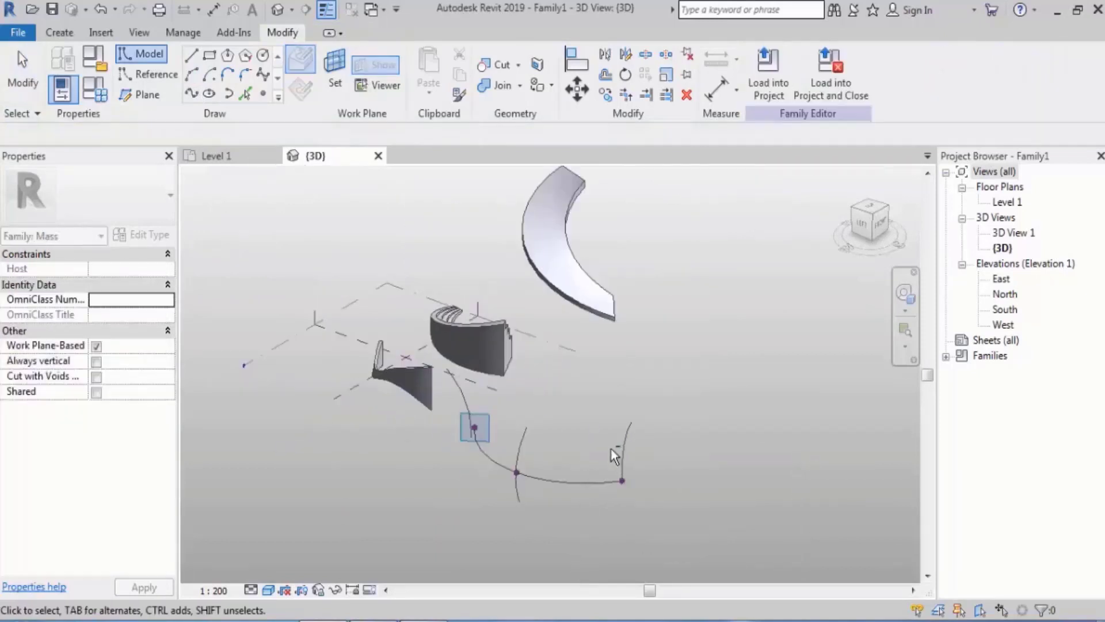
# Try to create a form from the three arc profiles together with the fourth path arc
pyautogui.keyDown('shift'); pyautogui.moveTo(611, 449); pyautogui.dragTo(531, 447, button='middle'); pyautogui.keyUp('shift')
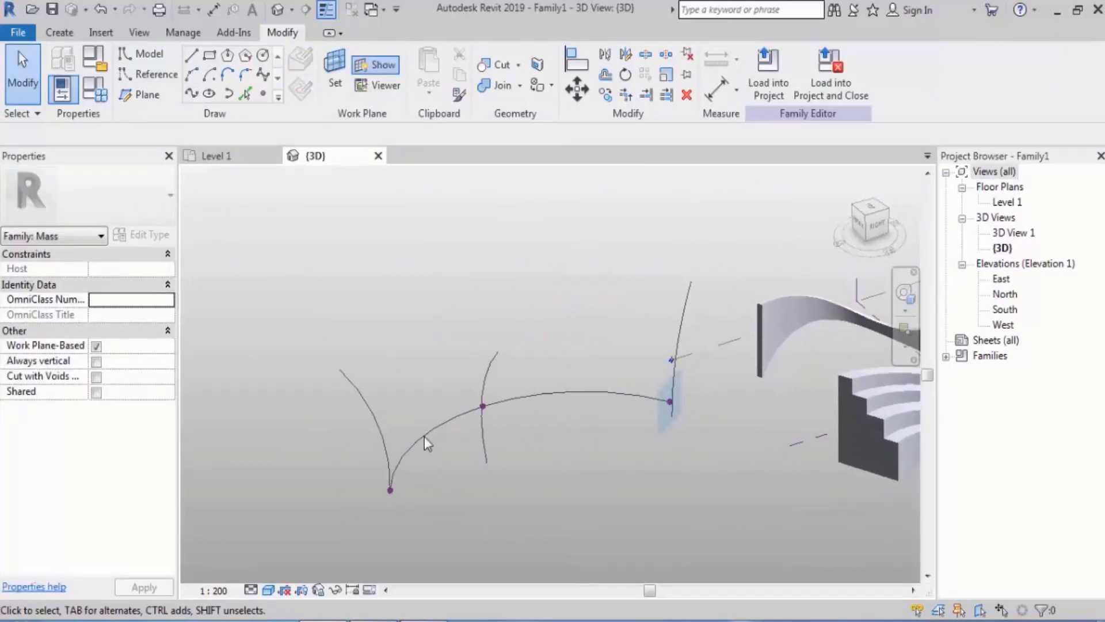
pyautogui.click(381, 423)
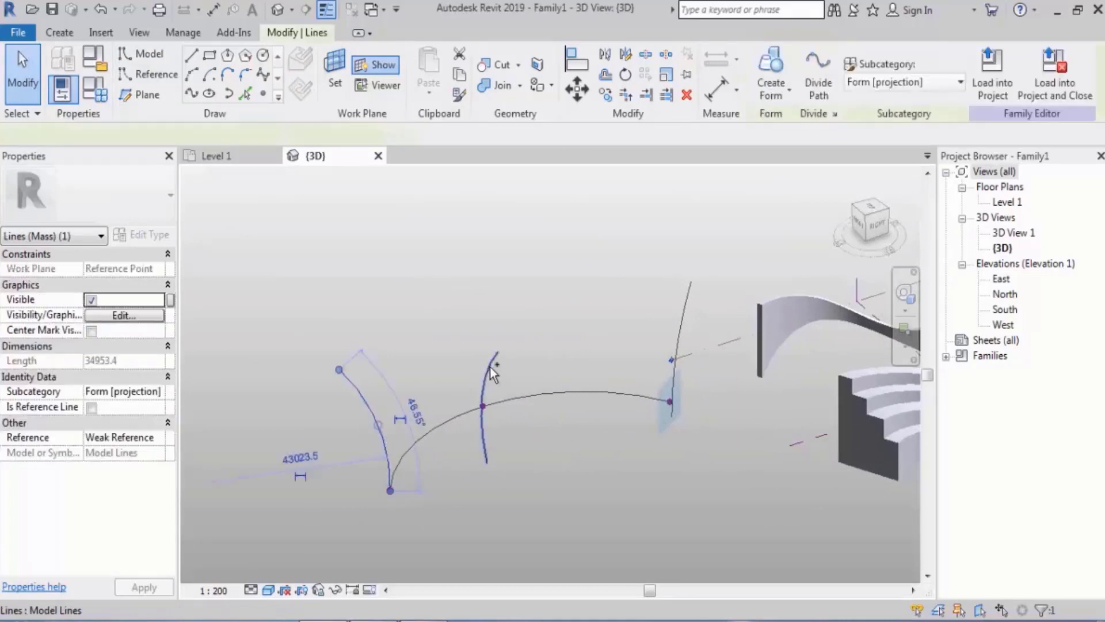
pyautogui.keyDown('ctrl'); pyautogui.click(688, 306); pyautogui.keyUp('ctrl')
pyautogui.keyDown('ctrl'); pyautogui.click(611, 388); pyautogui.keyUp('ctrl')
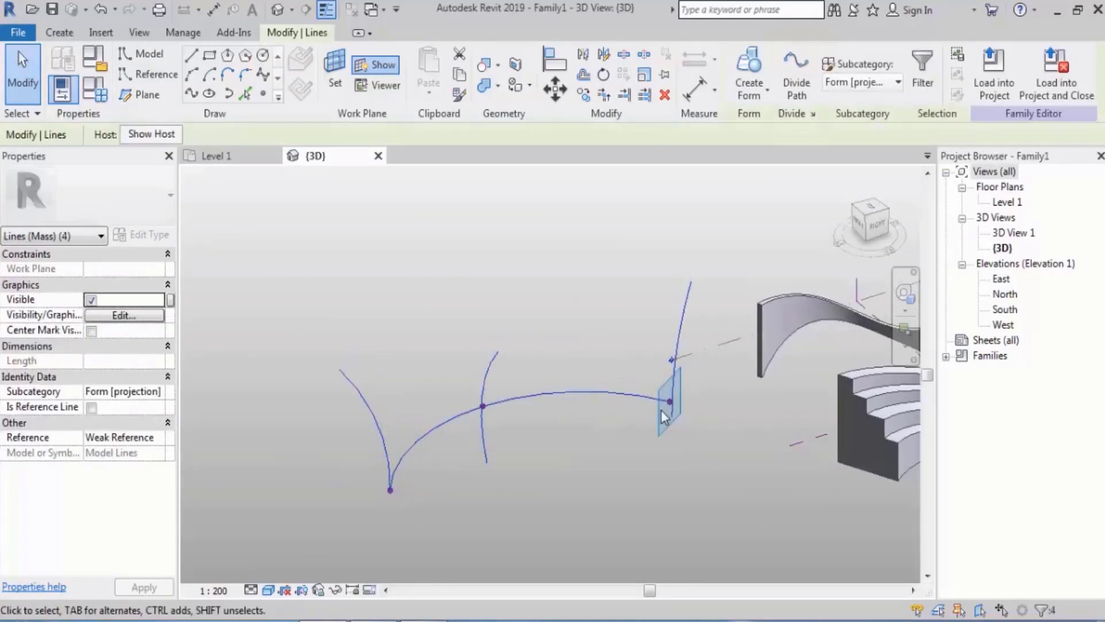
pyautogui.click(751, 78)
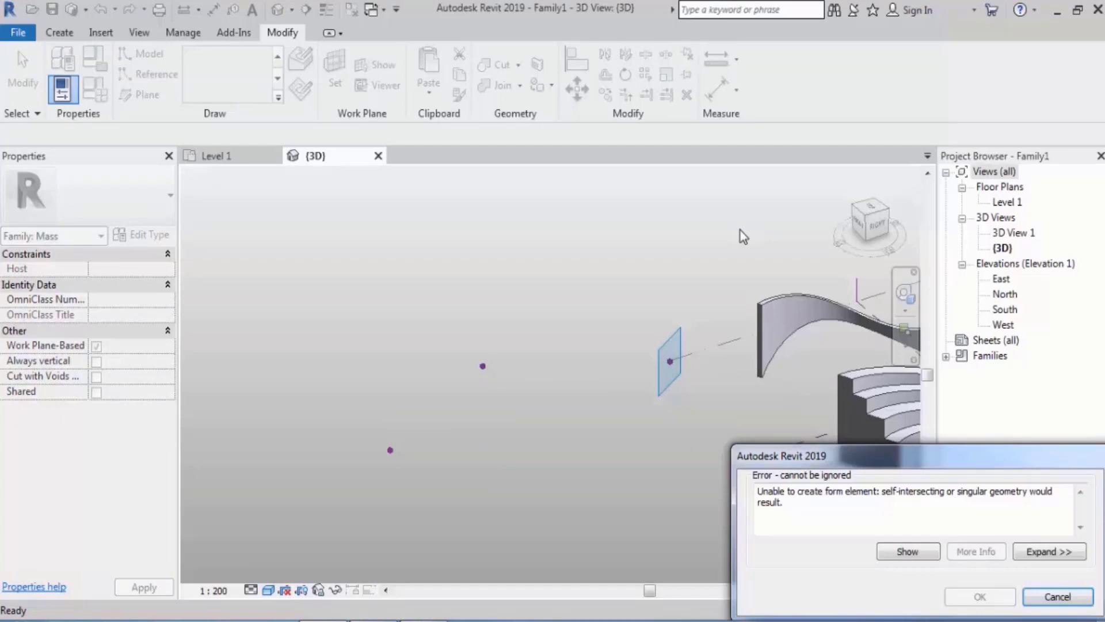
pyautogui.press('Escape')
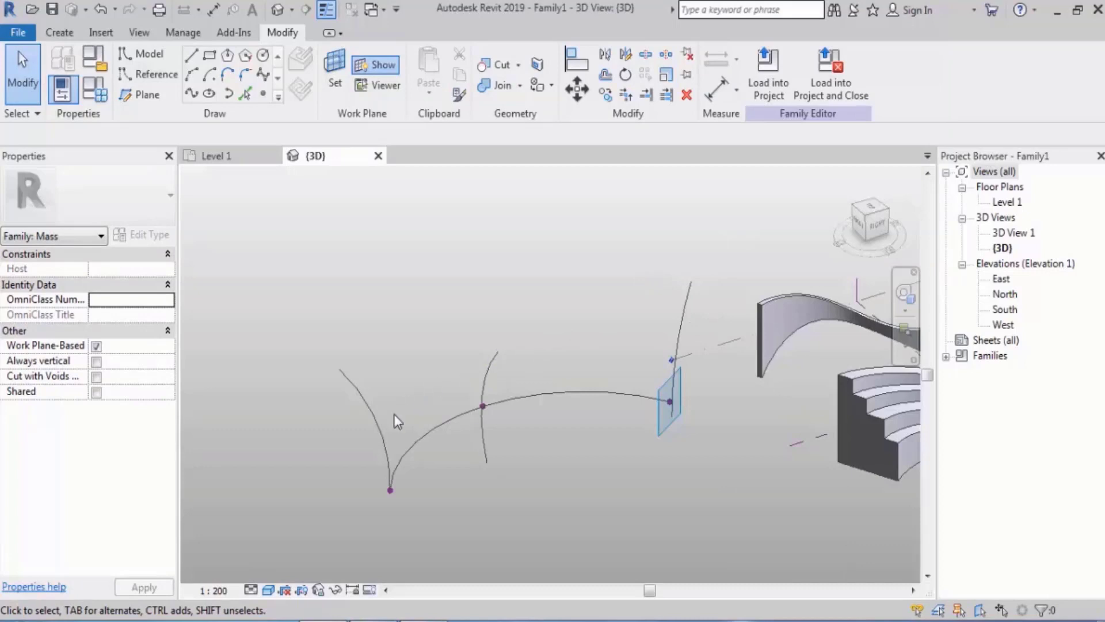
# Create a surface form from only the three arc profiles, leaving the path arc out of the selection
pyautogui.moveTo(624, 314)
pyautogui.keyDown('shift'); pyautogui.mouseDown(button='middle')
pyautogui.moveTo(627, 518)
pyautogui.moveTo(627, 323)
pyautogui.moveTo(617, 305)
pyautogui.mouseUp(button='middle'); pyautogui.keyUp('shift')
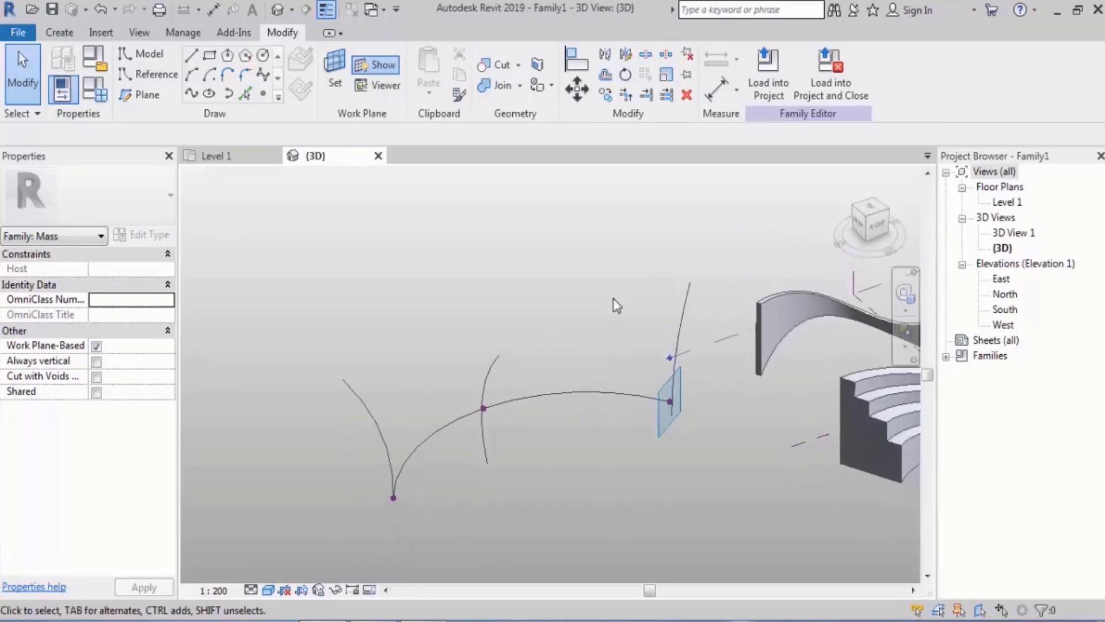
pyautogui.click(382, 442)
pyautogui.click(488, 387)
pyautogui.keyDown('ctrl'); pyautogui.click(696, 350); pyautogui.keyUp('ctrl')
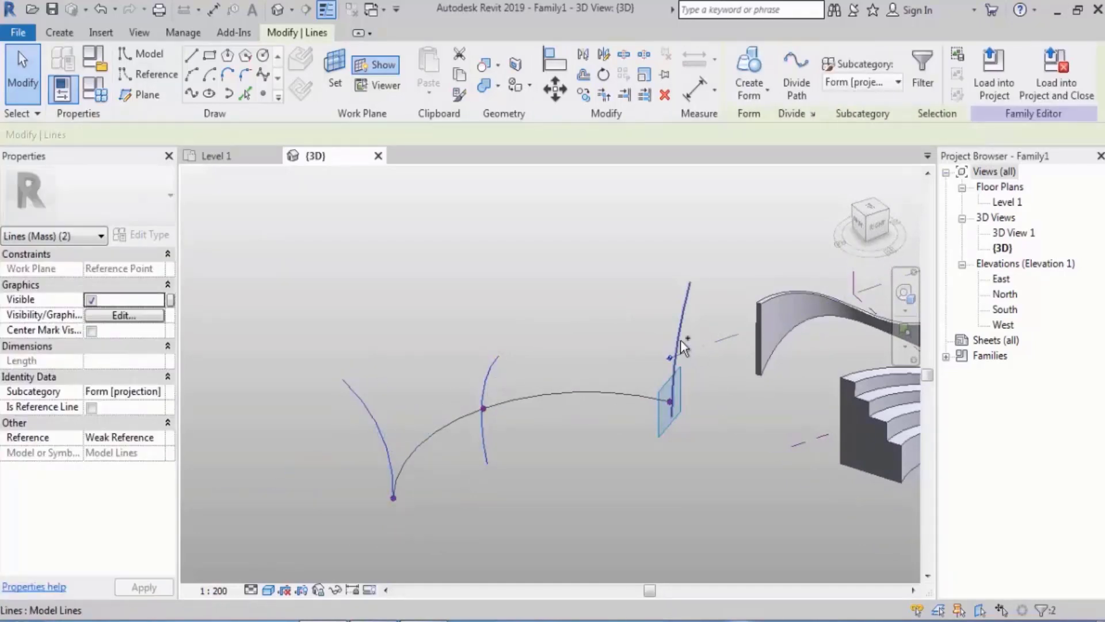
pyautogui.keyDown('shift'); pyautogui.moveTo(695, 350); pyautogui.dragTo(763, 259, button='middle'); pyautogui.keyUp('shift')
pyautogui.click(749, 82)
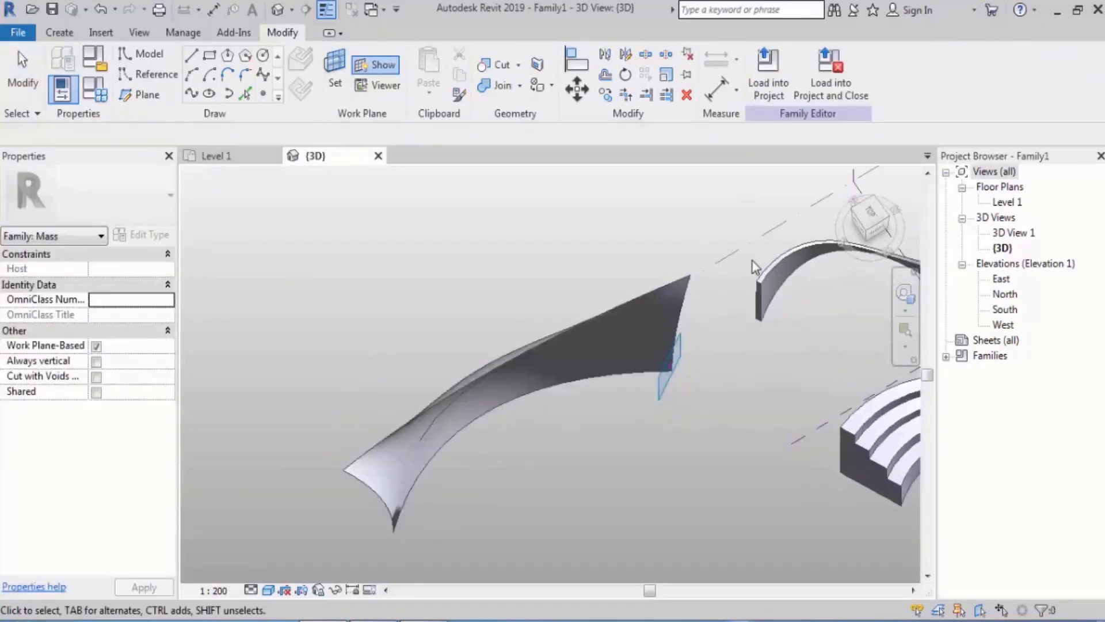
pyautogui.keyDown('shift'); pyautogui.moveTo(725, 322); pyautogui.dragTo(717, 265, button='middle'); pyautogui.keyUp('shift')
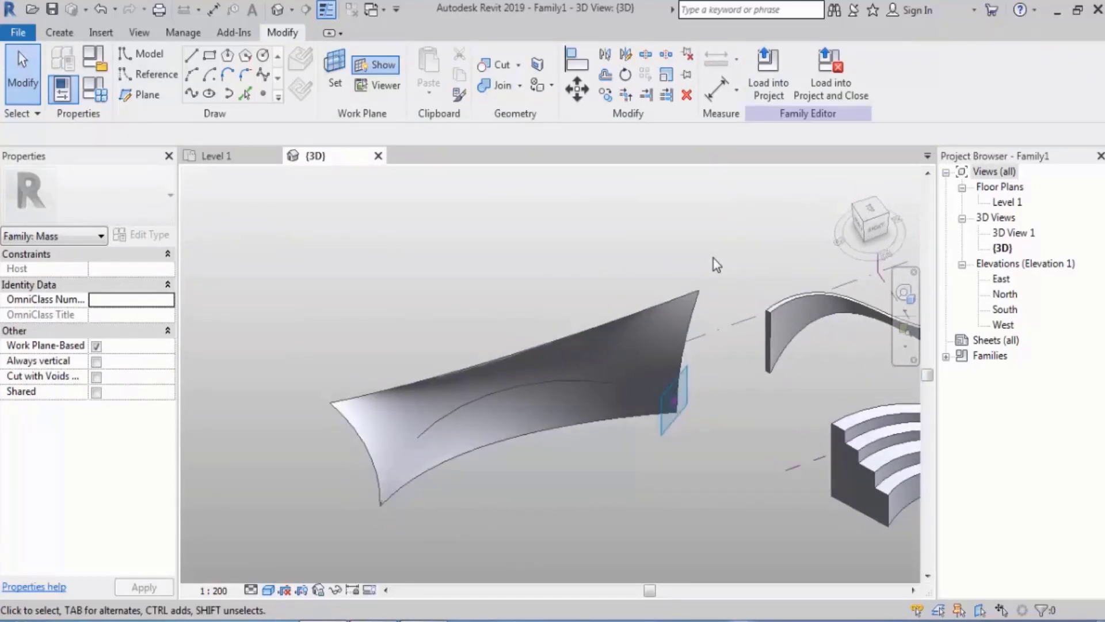